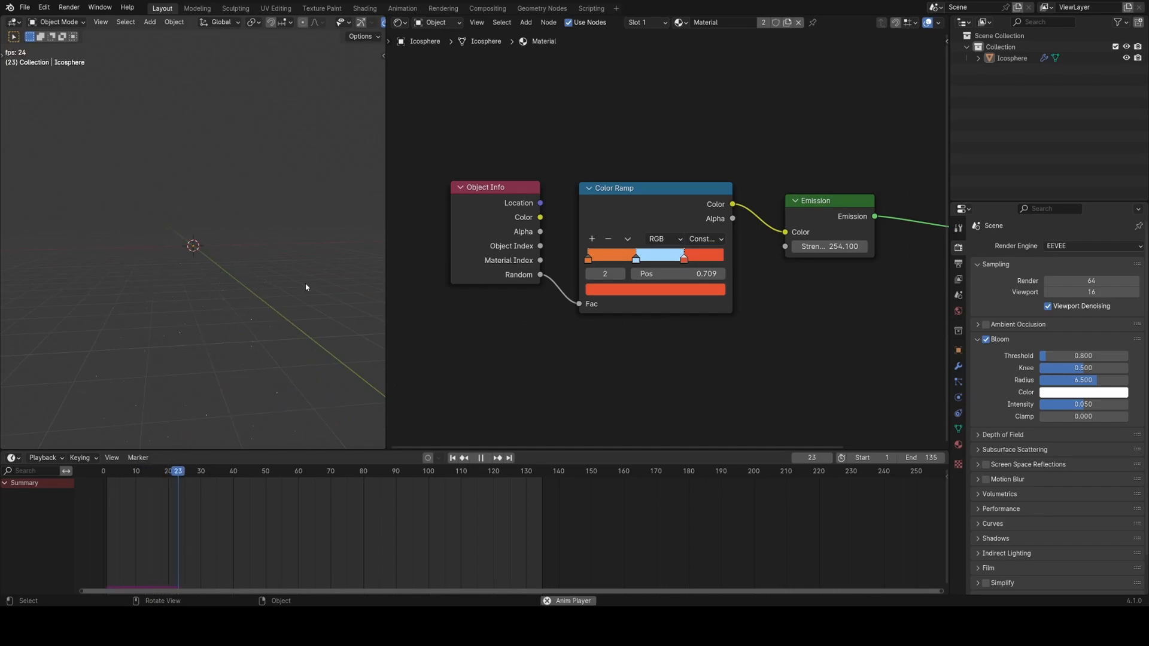
# - Replay the particle animation from near the end of its timeline
pyautogui.click(519, 472)
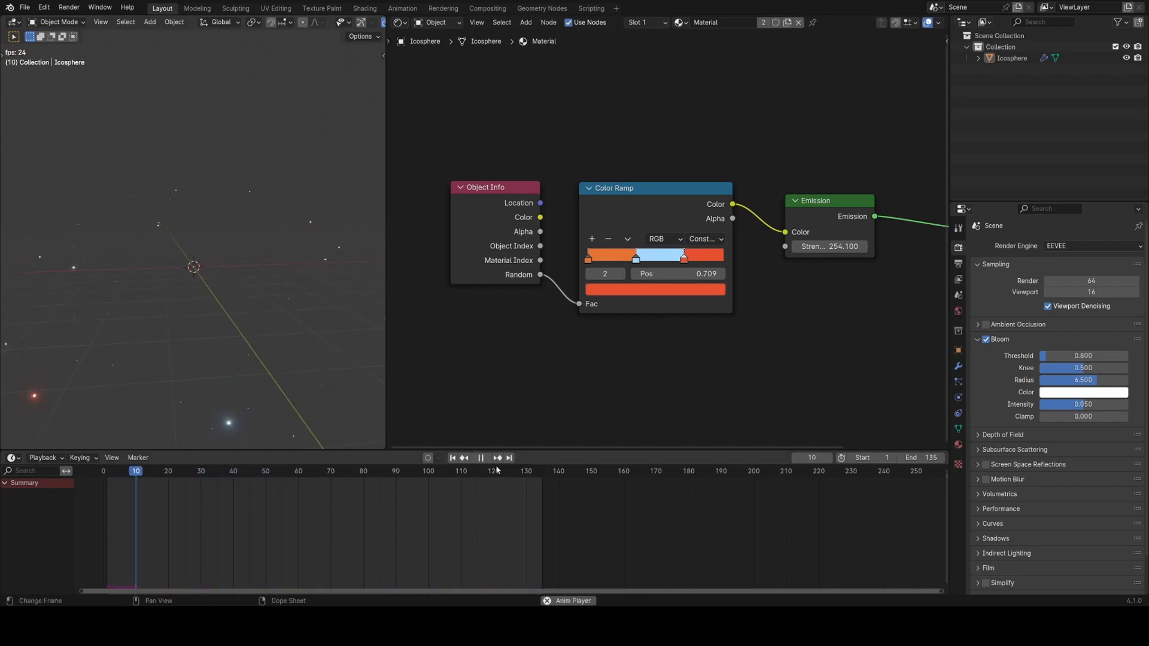
pyautogui.click(495, 471)
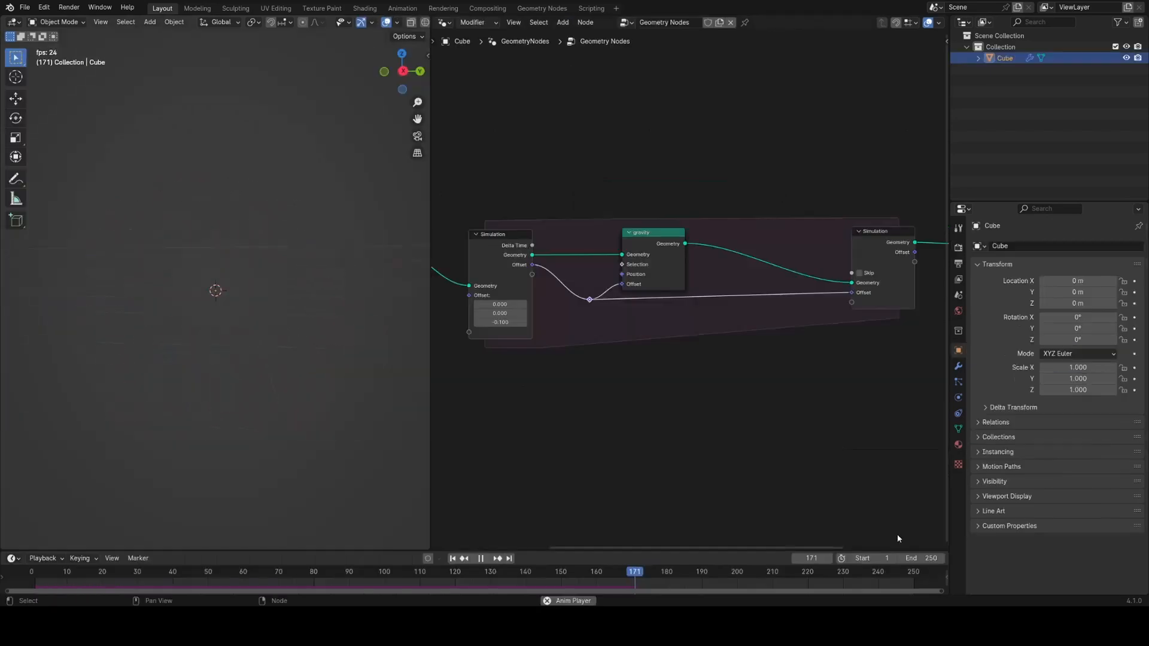
pyautogui.click(903, 574)
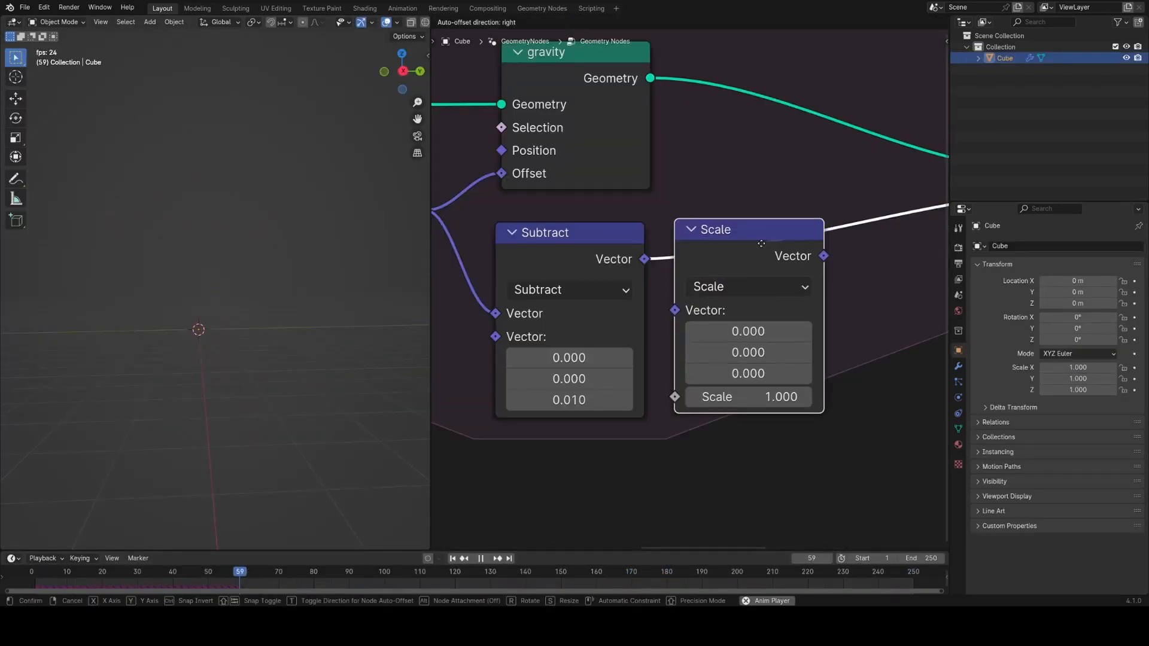
# - Place a Scale vector math node after the Subtract node in the simulation's offset chain and replay the animation
pyautogui.click(769, 225)
pyautogui.moveTo(843, 329); pyautogui.dragTo(846, 326)
pyautogui.click(859, 320)
pyautogui.moveTo(777, 219); pyautogui.dragTo(732, 237)
pyautogui.click(887, 576)
pyautogui.click(930, 509)
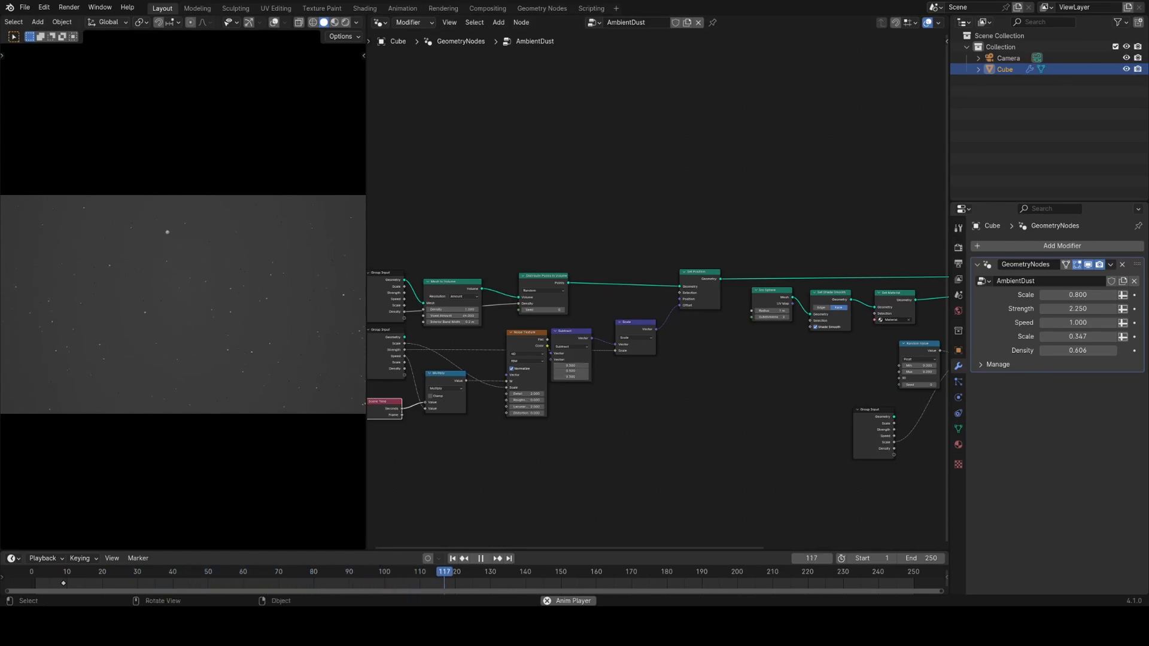
# - Set the AmbientDust modifier's Strength to 1.5
pyautogui.moveTo(662, 362); pyautogui.dragTo(735, 351, button='middle')
pyautogui.scroll(1, 612, 375)
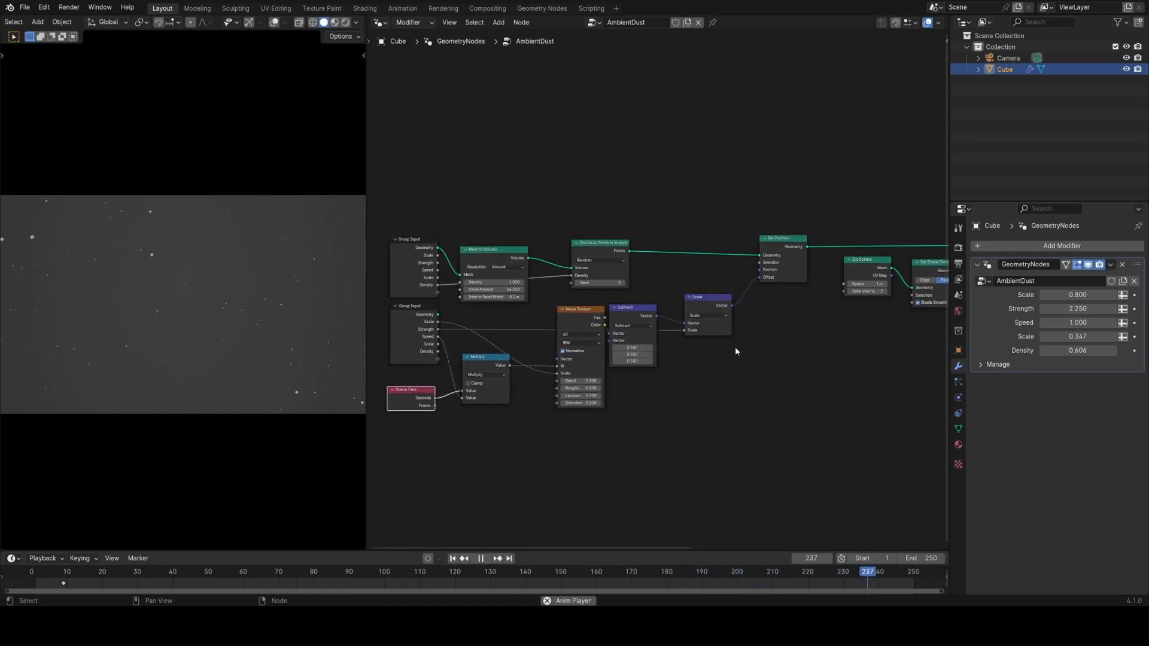
pyautogui.click(1066, 309)
pyautogui.write('1.5')
pyautogui.click(789, 328)
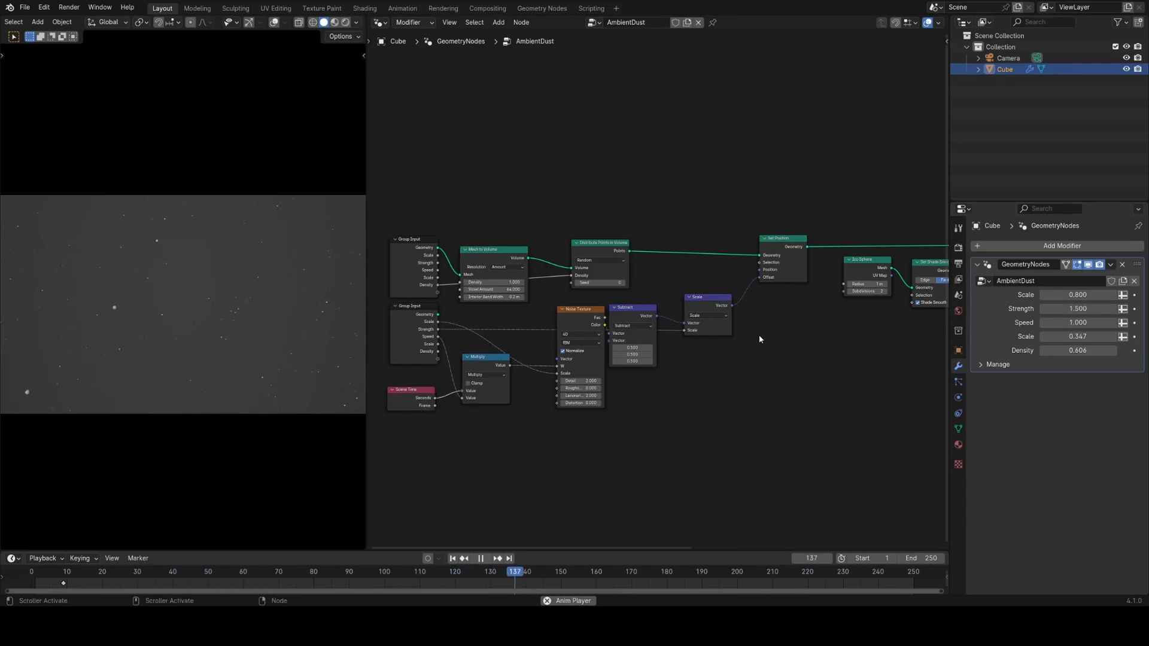
pyautogui.moveTo(687, 335); pyautogui.dragTo(675, 357, button='middle')
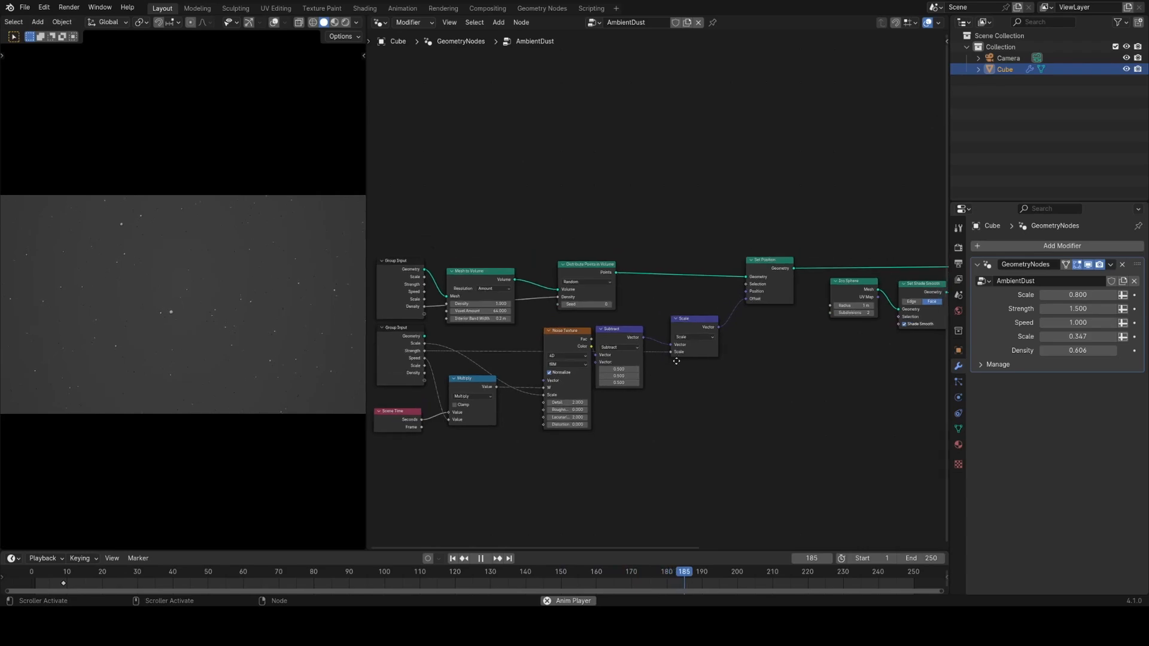
pyautogui.scroll(2, 677, 353)
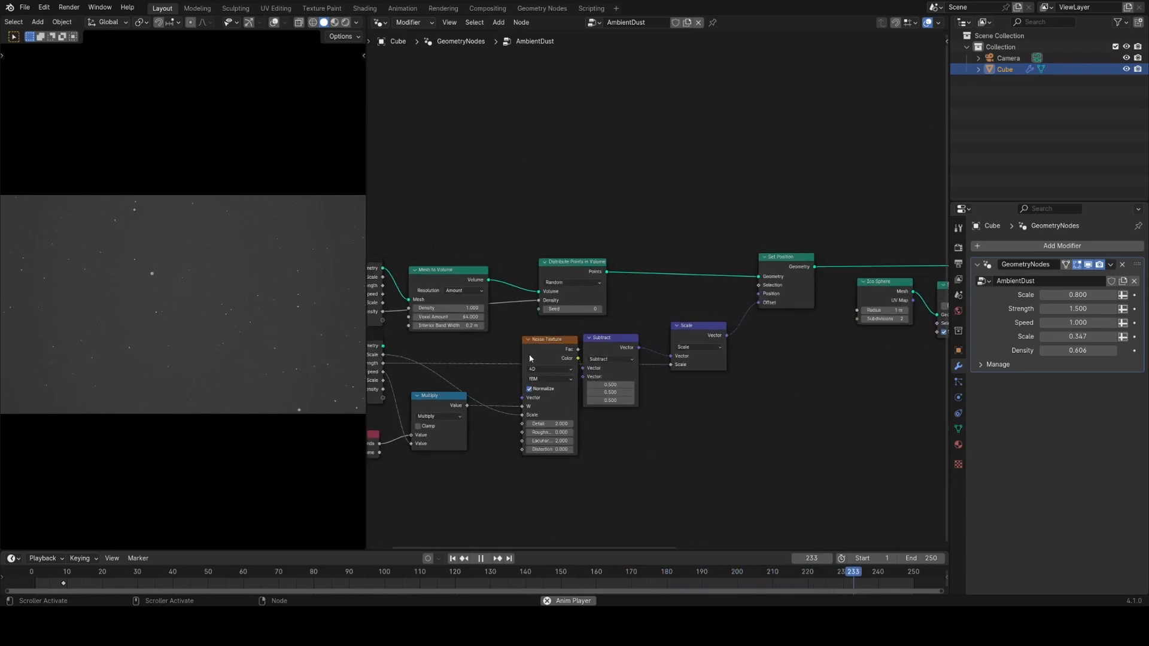
pyautogui.moveTo(530, 361); pyautogui.dragTo(560, 341, button='middle')
pyautogui.scroll(2, 551, 344)
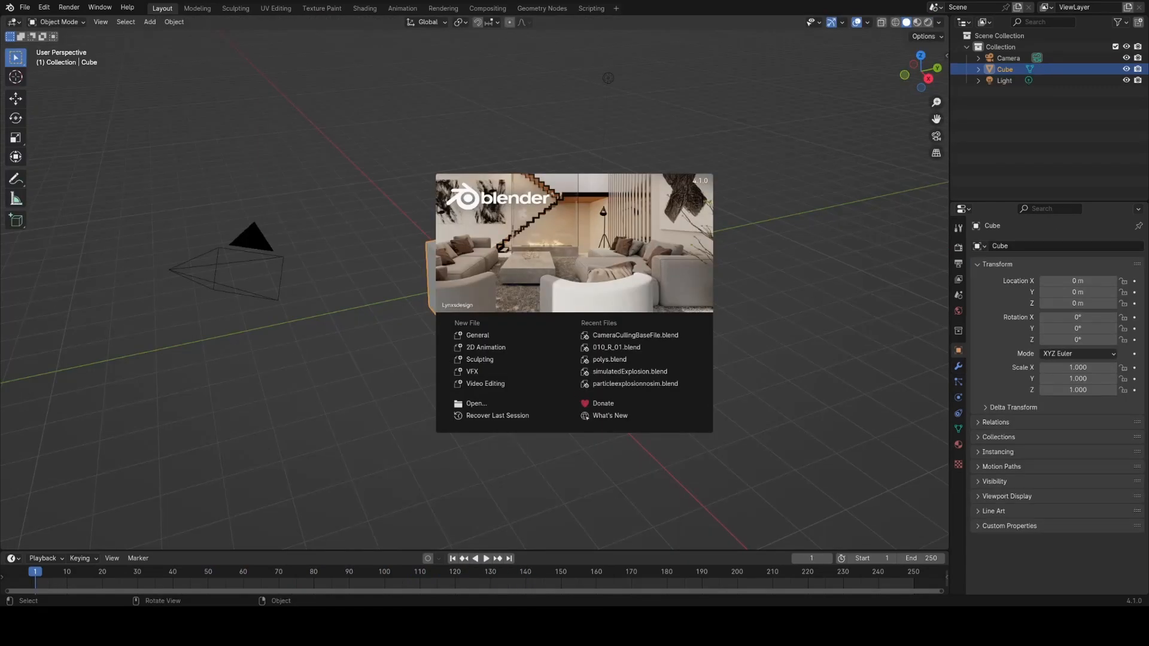
# - Start a new General file and delete the default light and camera, keeping the cube selected
pyautogui.click(478, 336)
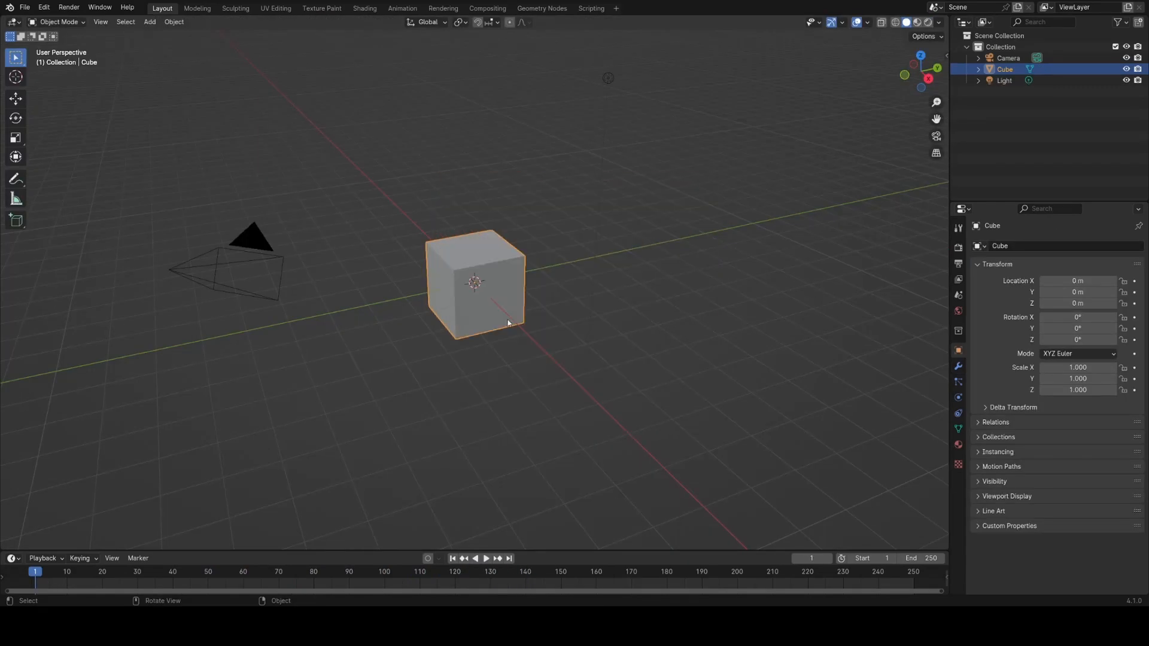
pyautogui.click(593, 104)
pyautogui.click(606, 83)
pyautogui.press('x')
pyautogui.click(544, 132)
pyautogui.click(227, 246)
pyautogui.press('x')
pyautogui.click(236, 244)
pyautogui.click(521, 267)
# - Split the 3D viewport vertically into two side-by-side areas, with the dividing line slightly left of the middle
pyautogui.scroll(-3, 605, 300)
pyautogui.moveTo(656, 322); pyautogui.dragTo(609, 316, button='middle')
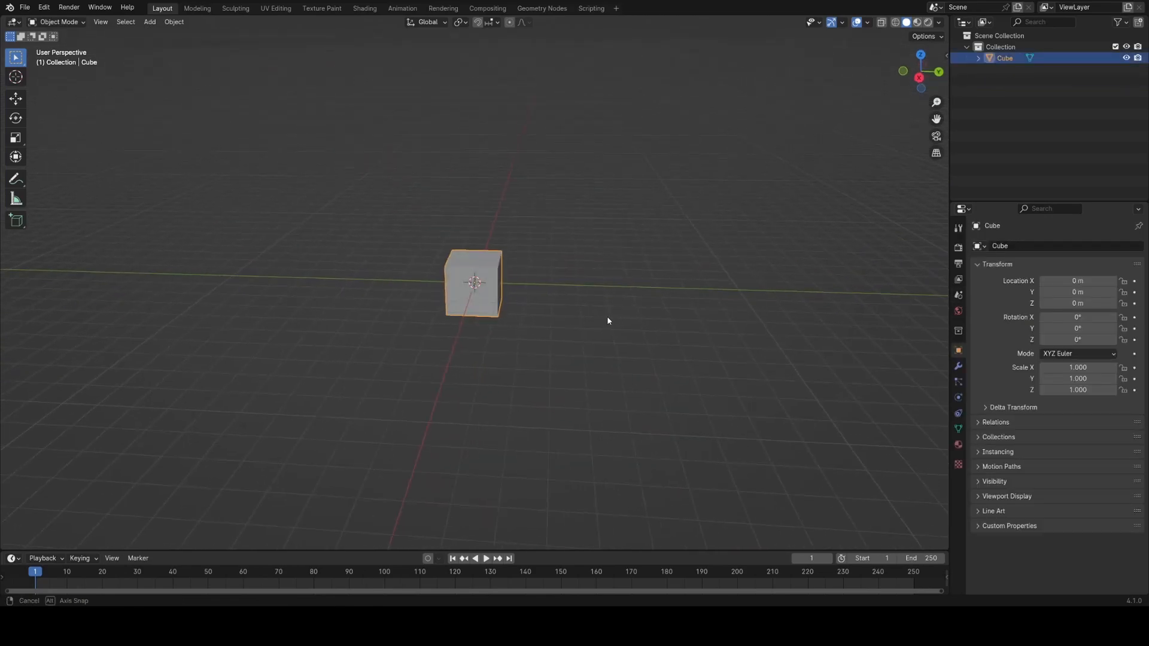
pyautogui.moveTo(946, 15); pyautogui.dragTo(418, 55)
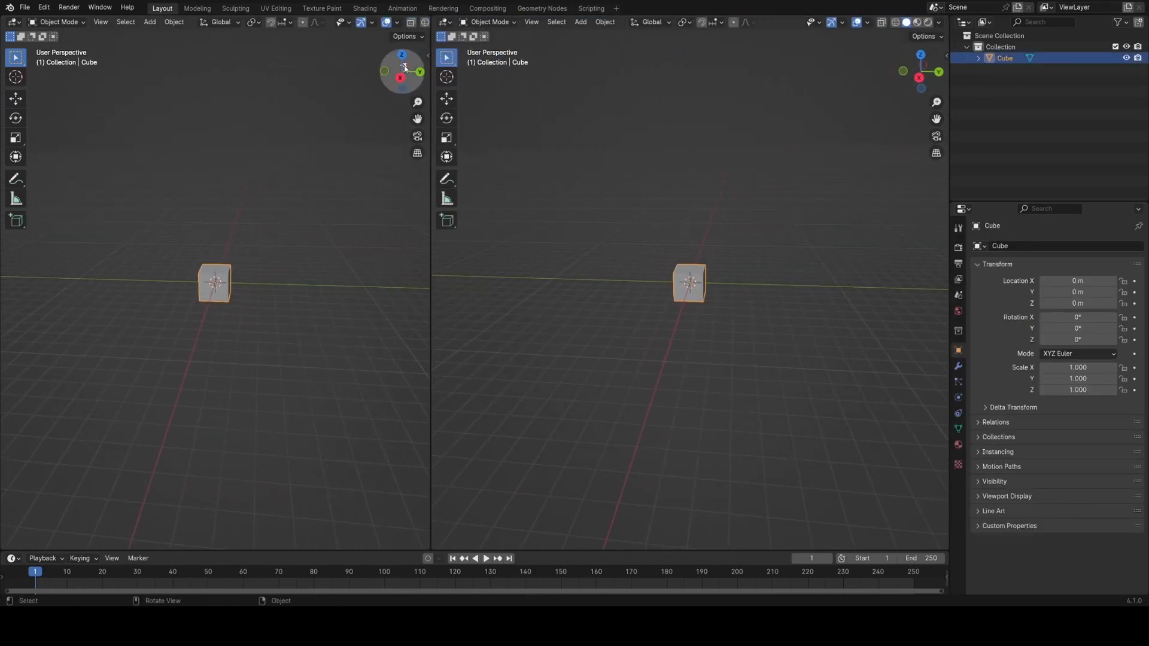
# - Replace the cube object's mesh with an ico sphere and scale the sphere down in Edit Mode
pyautogui.press('Tab')
pyautogui.press('x')
pyautogui.click(302, 240)
pyautogui.hotkey('shift', 'a')
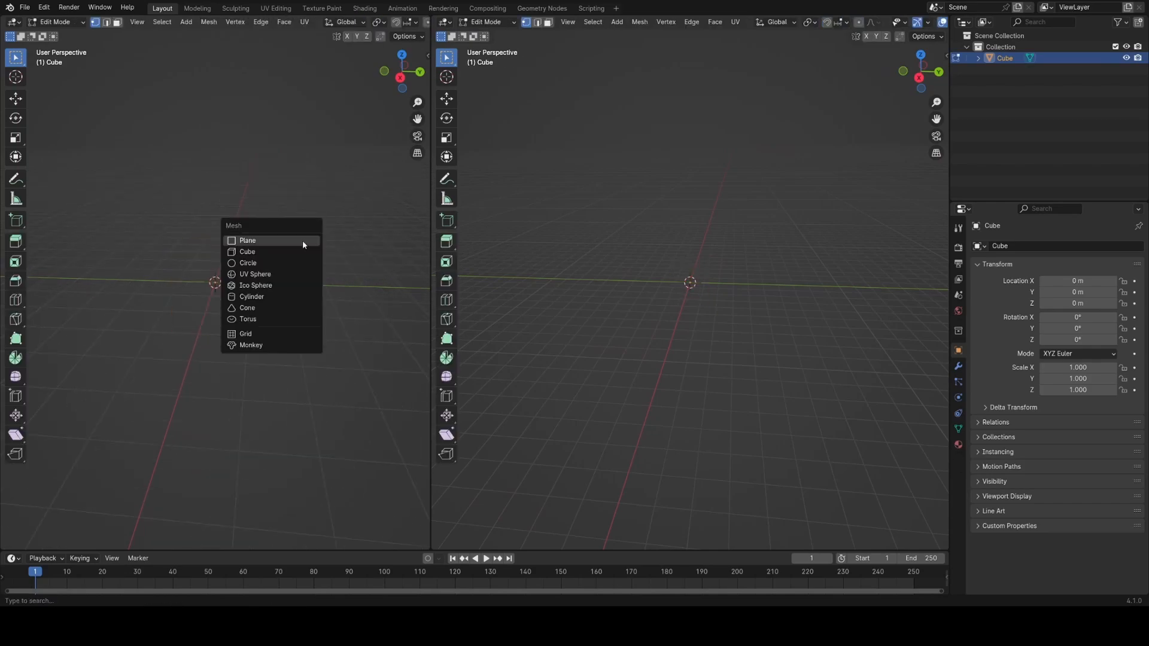
pyautogui.click(286, 285)
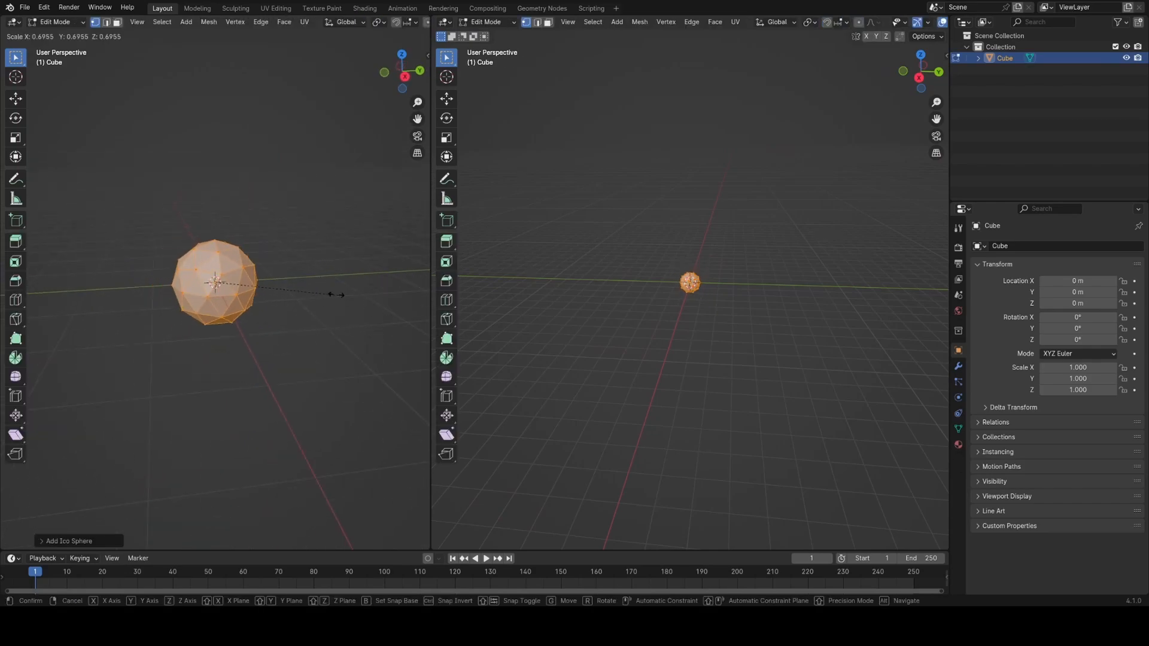
pyautogui.press('Tab')
# - Turn the right-hand viewport into a Geometry Node Editor, create a new node tree for the object, and hide the sidebar
pyautogui.click(445, 22)
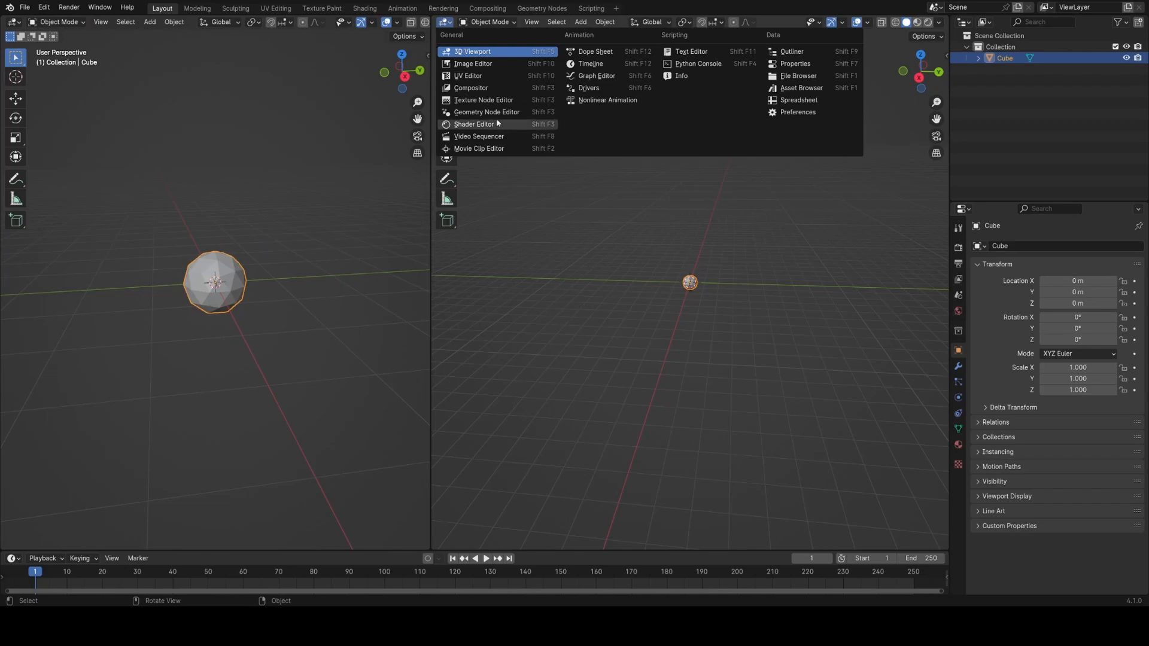
pyautogui.click(479, 111)
pyautogui.click(682, 23)
pyautogui.press('n')
# - Insert a Distribute Points on Faces node between Group Input and Group Output
pyautogui.moveTo(600, 342); pyautogui.dragTo(800, 204, button='middle')
pyautogui.scroll(5, 801, 204)
pyautogui.moveTo(646, 299); pyautogui.dragTo(512, 306)
pyautogui.hotkey('shift', 'a')
pyautogui.write('distri')
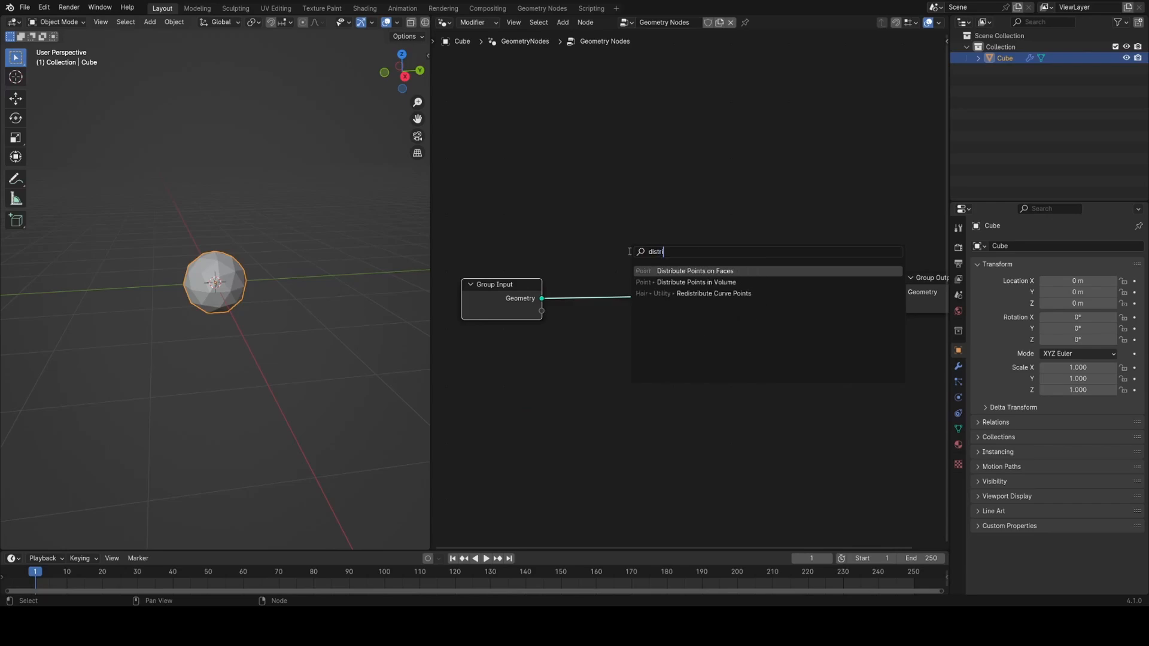
pyautogui.press('Return')
pyautogui.click(629, 251)
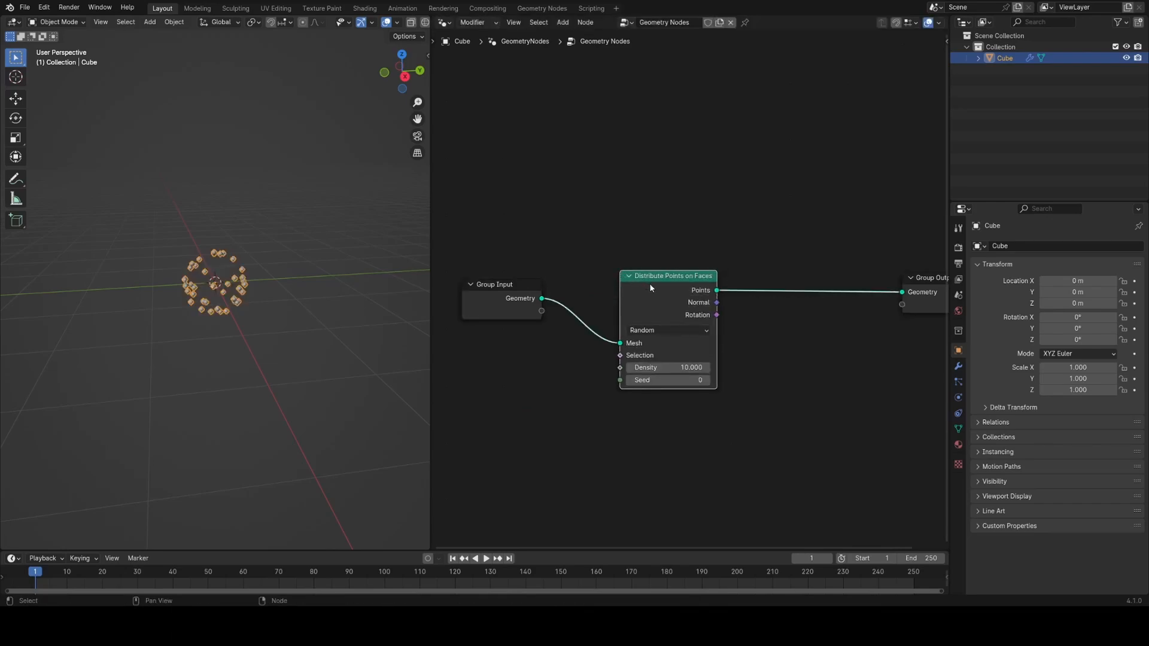
# - Rearrange the Group Input and Distribute Points on Faces nodes to leave room before the Group Output
pyautogui.moveTo(636, 278); pyautogui.dragTo(576, 309)
pyautogui.moveTo(576, 306); pyautogui.dragTo(708, 245, button='middle')
pyautogui.scroll(2, 708, 245)
pyautogui.moveTo(618, 244); pyautogui.dragTo(579, 226)
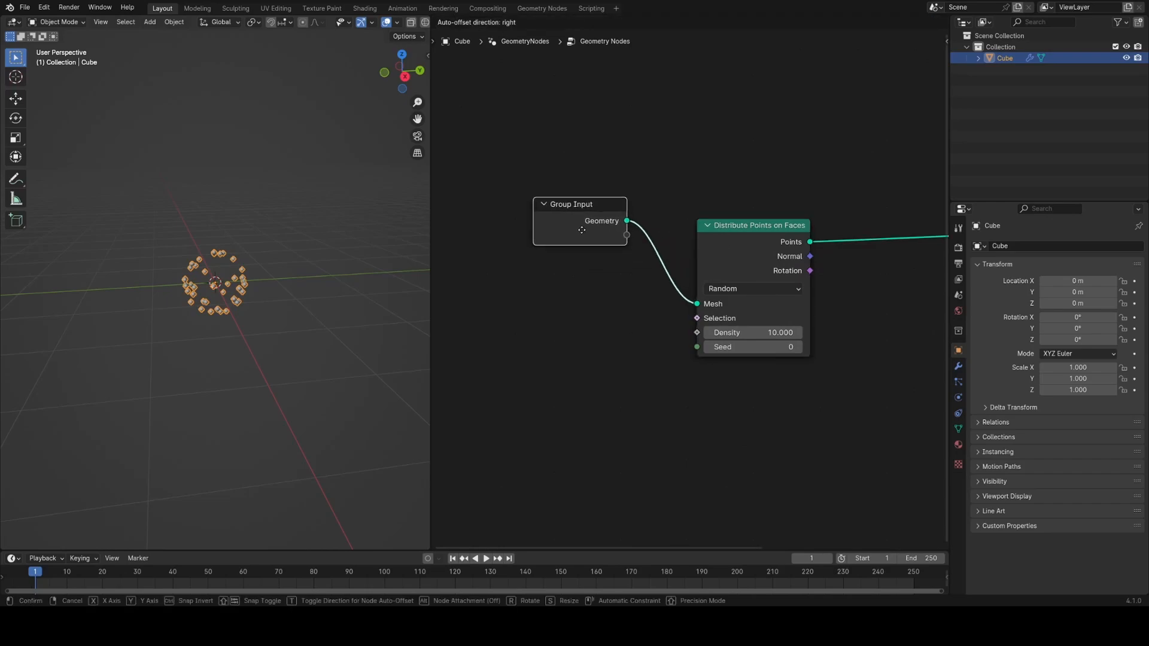
pyautogui.moveTo(739, 244); pyautogui.dragTo(700, 221)
pyautogui.keyDown('ctrl'); pyautogui.scroll(-6, 700, 222); pyautogui.keyUp('ctrl')
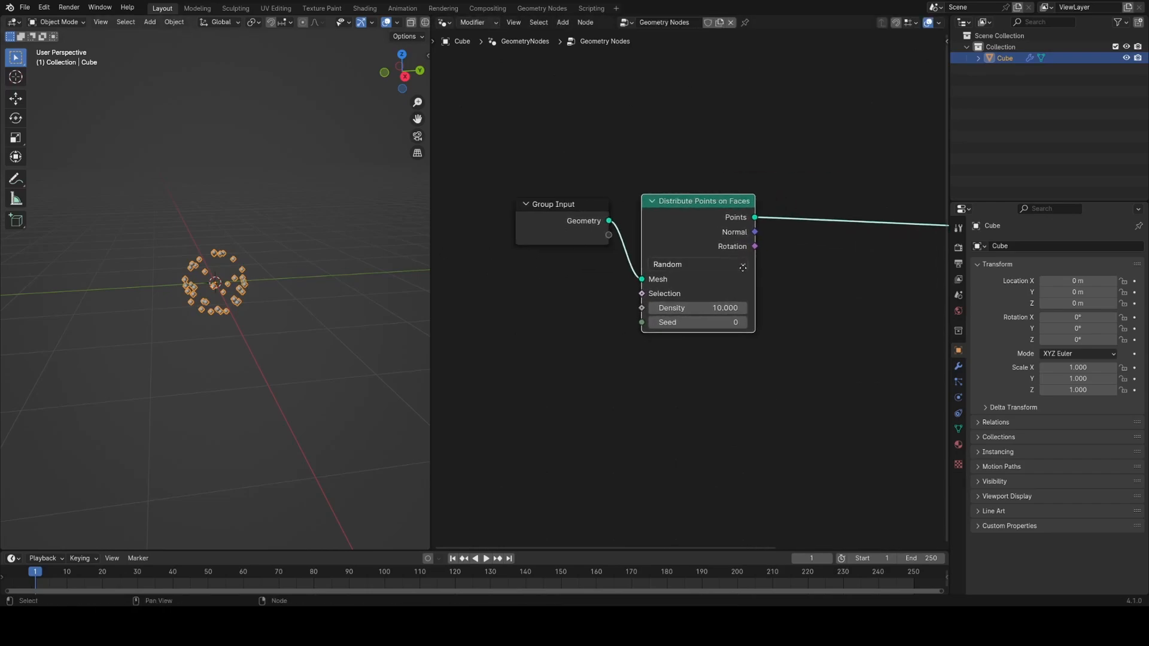
# - Add a Simulation Zone, feed it the distributed points, and connect its output geometry to the Group Output
pyautogui.hotkey('shift', 'a')
pyautogui.write('simu')
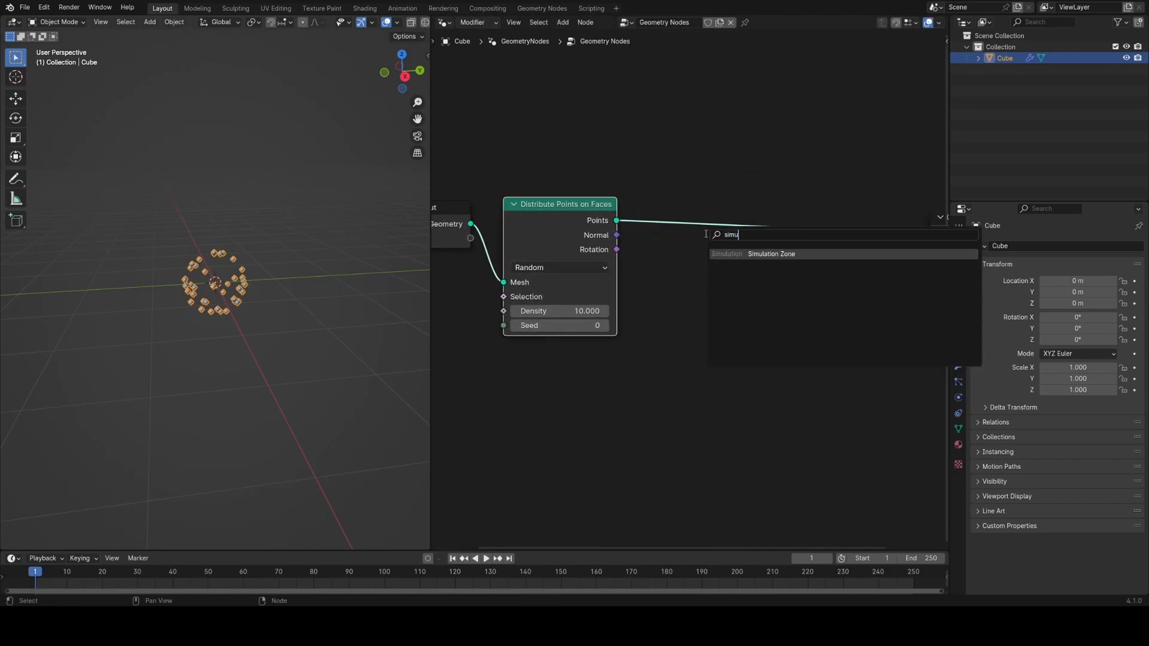
pyautogui.press('Return')
pyautogui.click(689, 234)
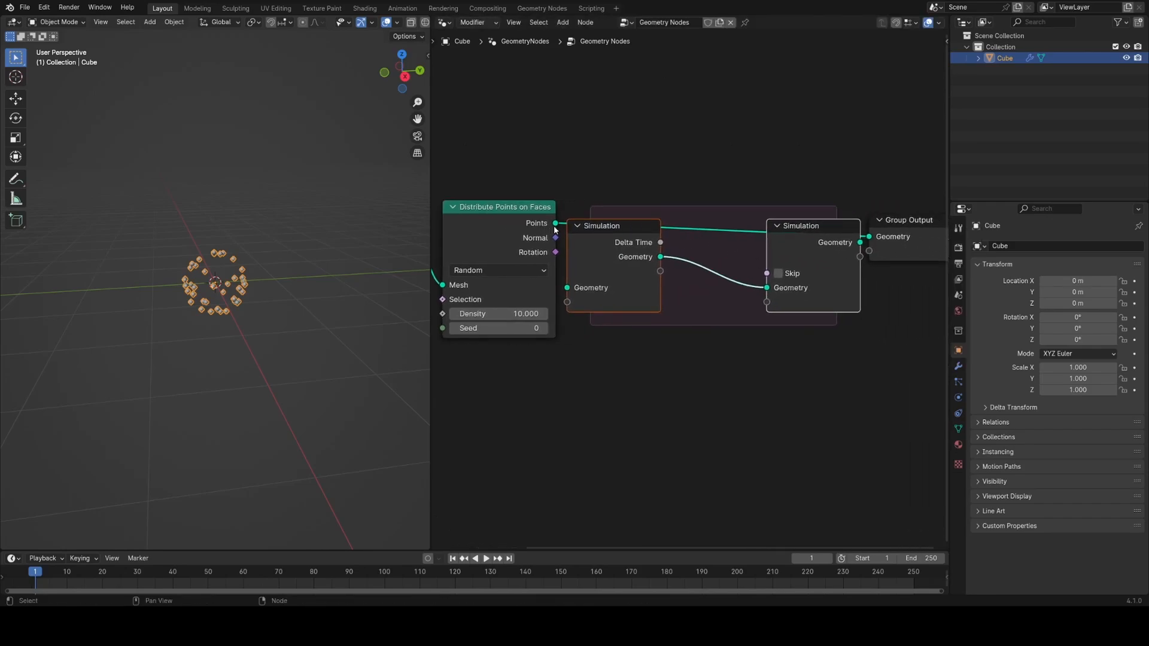
pyautogui.keyDown('ctrl'); pyautogui.scroll(-2, 773, 249); pyautogui.keyUp('ctrl')
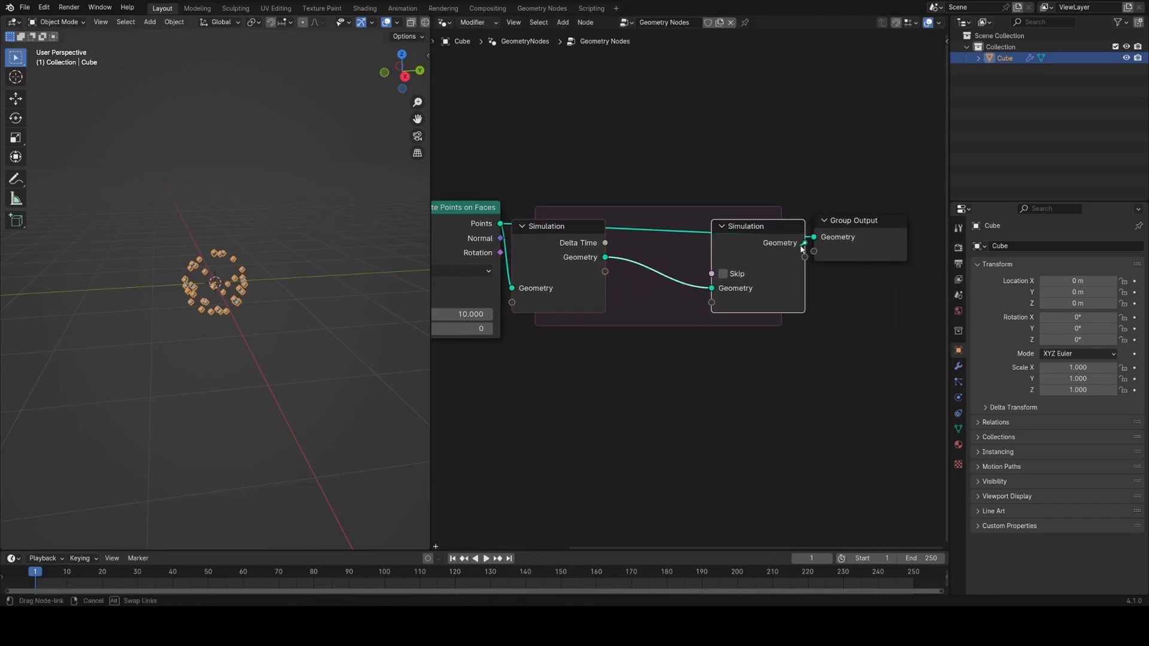
pyautogui.scroll(-2, 782, 186)
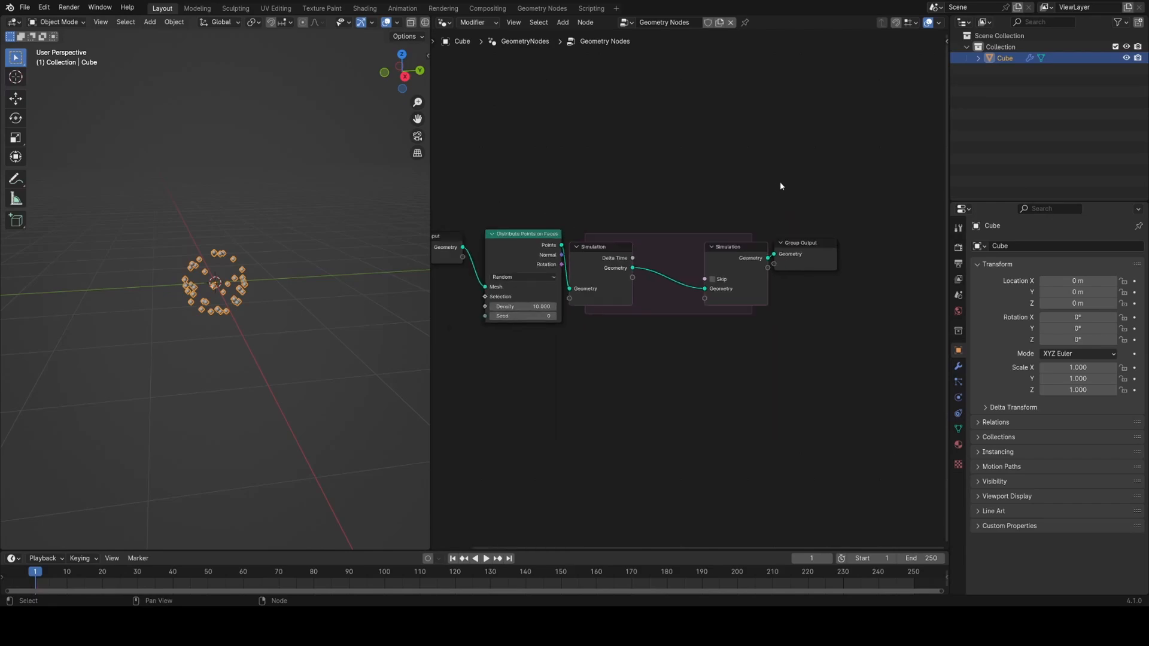
# - Spread out the simulation nodes and Group Output to widen the space inside the Simulation Zone
pyautogui.moveTo(623, 202); pyautogui.dragTo(812, 306)
pyautogui.press('g')
pyautogui.click(752, 266)
pyautogui.moveTo(847, 293); pyautogui.dragTo(734, 292, button='middle')
pyautogui.moveTo(765, 189); pyautogui.dragTo(796, 239)
pyautogui.press('g')
pyautogui.click(848, 302)
pyautogui.moveTo(675, 178); pyautogui.dragTo(903, 341)
pyautogui.moveTo(674, 287); pyautogui.dragTo(593, 267, button='middle')
pyautogui.press('g')
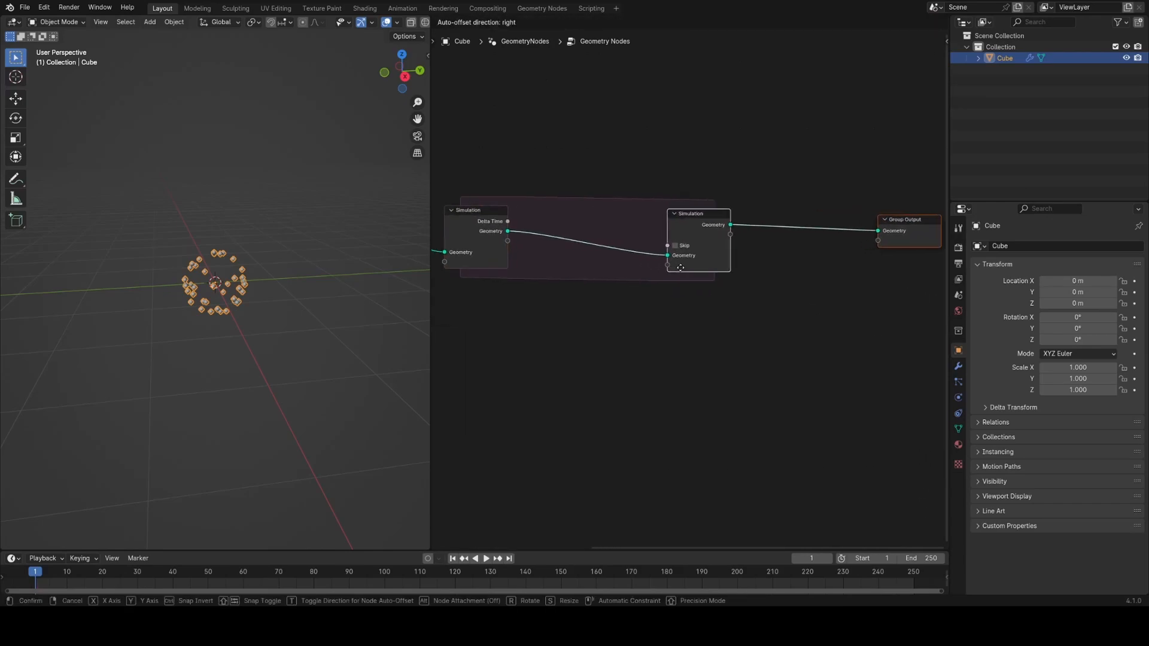
pyautogui.click(841, 264)
# - Insert a Set Position node on the geometry link inside the Simulation Zone
pyautogui.scroll(2, 743, 259)
pyautogui.hotkey('shift', 'a')
pyautogui.write('se')
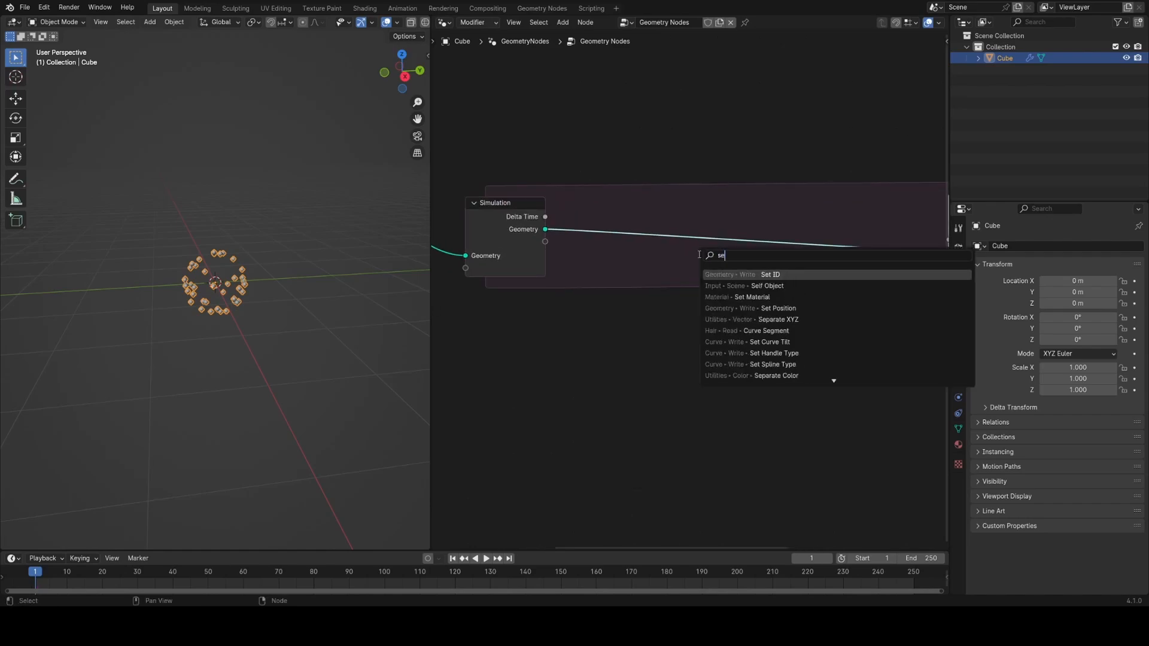
pyautogui.write('t po')
pyautogui.press('Return')
pyautogui.click(651, 239)
# - Set the Set Position node's Z offset to -0.1 m and move the node slightly up
pyautogui.moveTo(666, 289); pyautogui.dragTo(659, 214, button='middle')
pyautogui.scroll(4, 659, 214)
pyautogui.moveTo(658, 236); pyautogui.dragTo(640, 236)
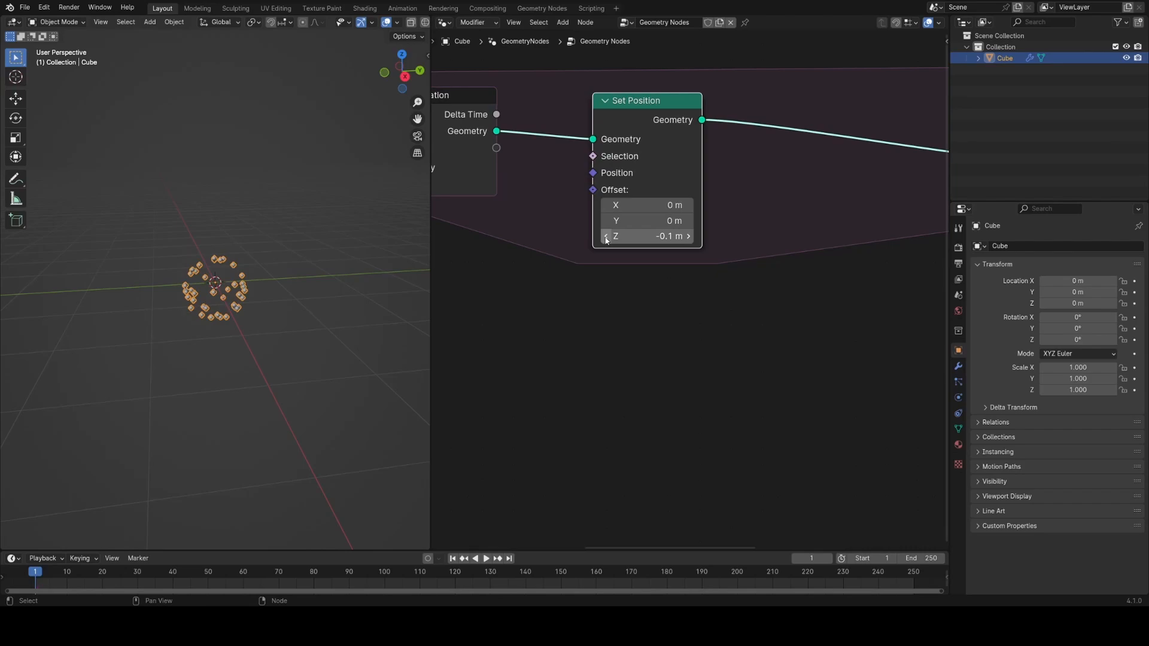
pyautogui.moveTo(670, 197); pyautogui.dragTo(679, 182)
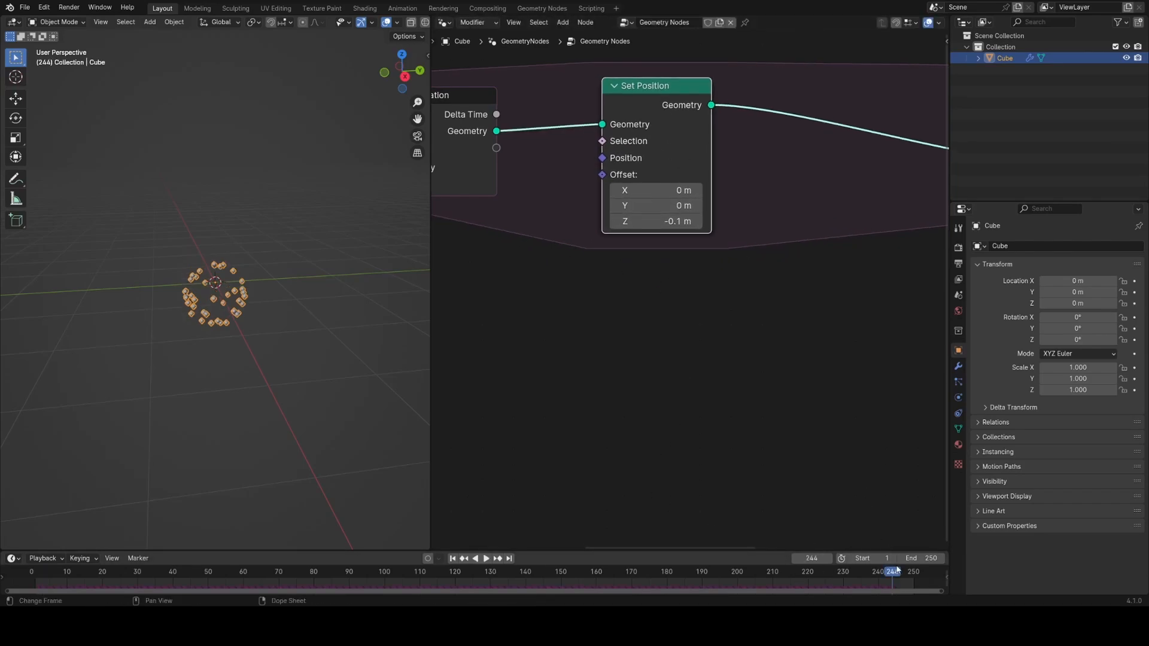
# - Play the simulation to watch the points fall, then return the timeline to frame 0
pyautogui.press('space')
pyautogui.moveTo(284, 425); pyautogui.dragTo(253, 352, button='middle')
pyautogui.scroll(-3, 240, 389)
pyautogui.keyDown('shift'); pyautogui.moveTo(234, 413); pyautogui.dragTo(248, 344, button='middle'); pyautogui.keyUp('shift')
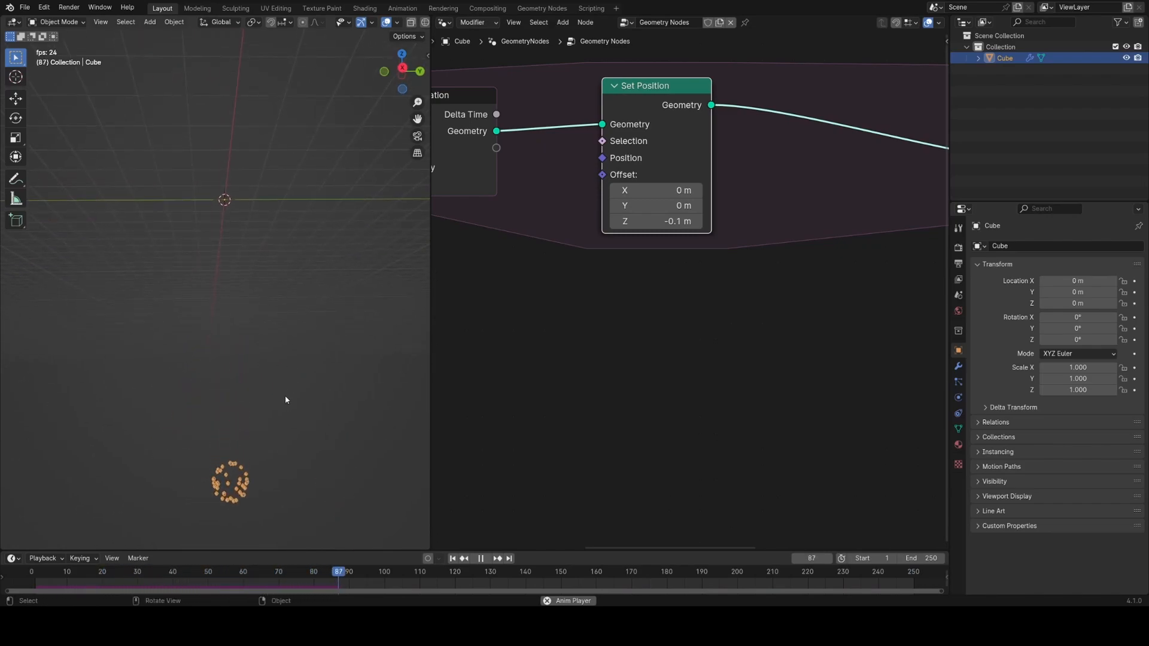
pyautogui.moveTo(286, 392)
pyautogui.mouseDown(button='middle')
pyautogui.moveTo(249, 278)
pyautogui.moveTo(285, 409)
pyautogui.mouseUp(button='middle')
pyautogui.keyDown('shift'); pyautogui.moveTo(285, 408); pyautogui.dragTo(286, 449, button='middle'); pyautogui.keyUp('shift')
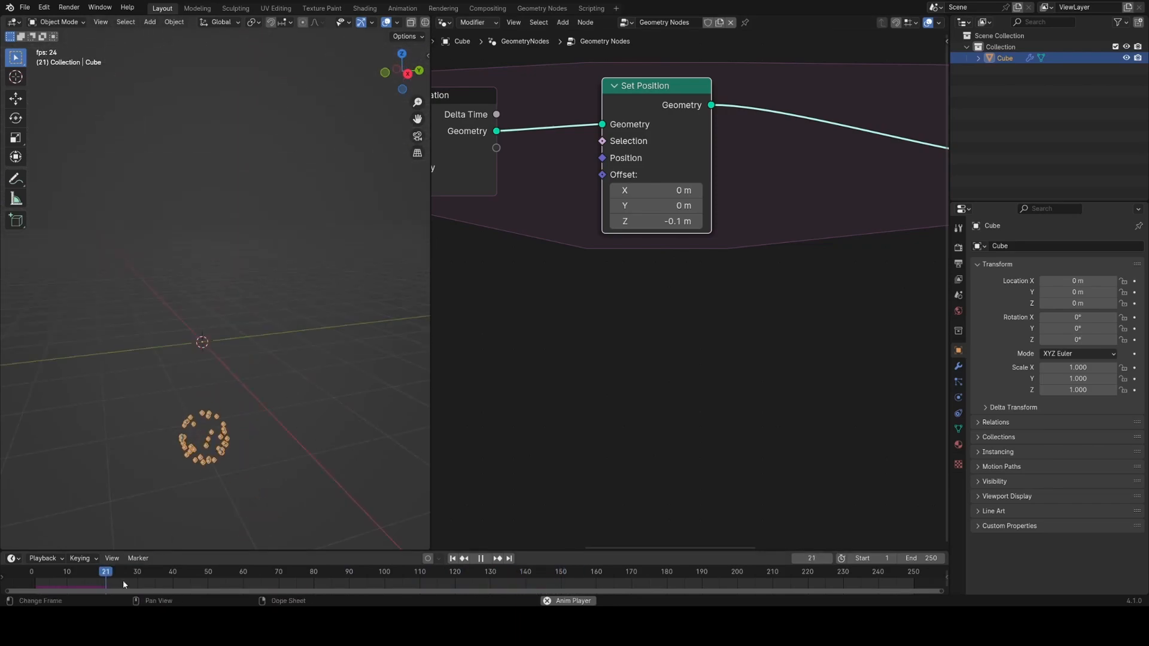
pyautogui.moveTo(123, 576); pyautogui.dragTo(32, 575)
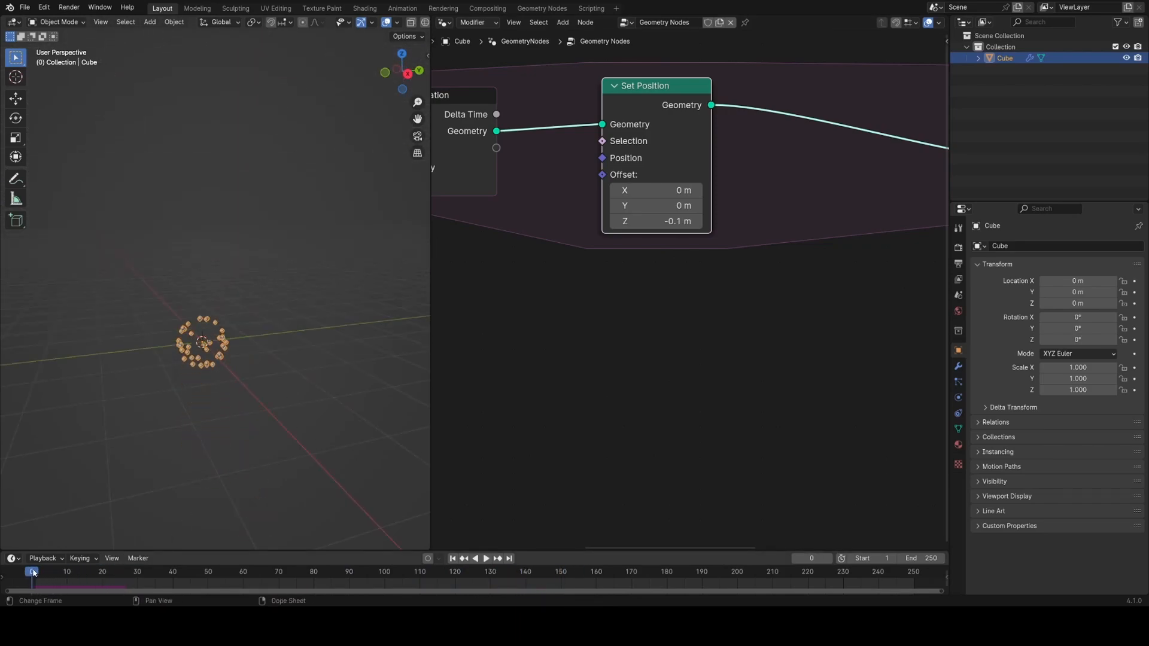
pyautogui.moveTo(253, 351); pyautogui.dragTo(231, 342, button='middle')
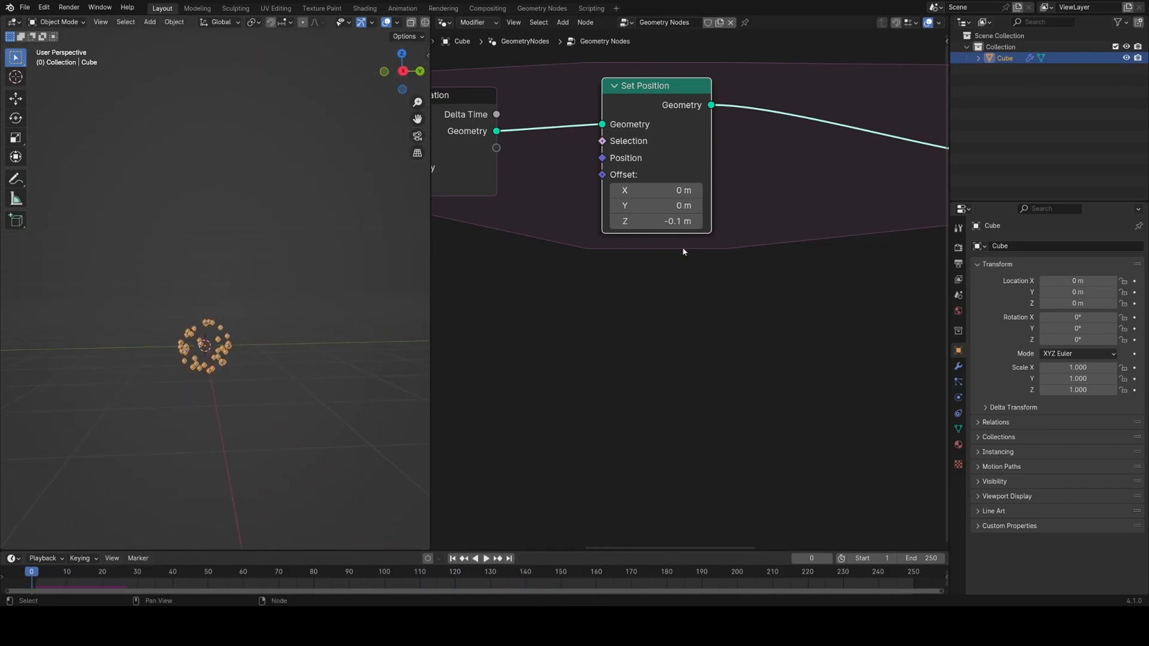
# - Label the Set Position node "gravity"
pyautogui.moveTo(695, 140); pyautogui.dragTo(748, 148, button='middle')
pyautogui.moveTo(620, 274); pyautogui.dragTo(667, 259, button='middle')
pyautogui.moveTo(549, 276); pyautogui.dragTo(628, 246, button='middle')
pyautogui.moveTo(743, 199); pyautogui.dragTo(715, 263, button='middle')
pyautogui.scroll(2, 715, 264)
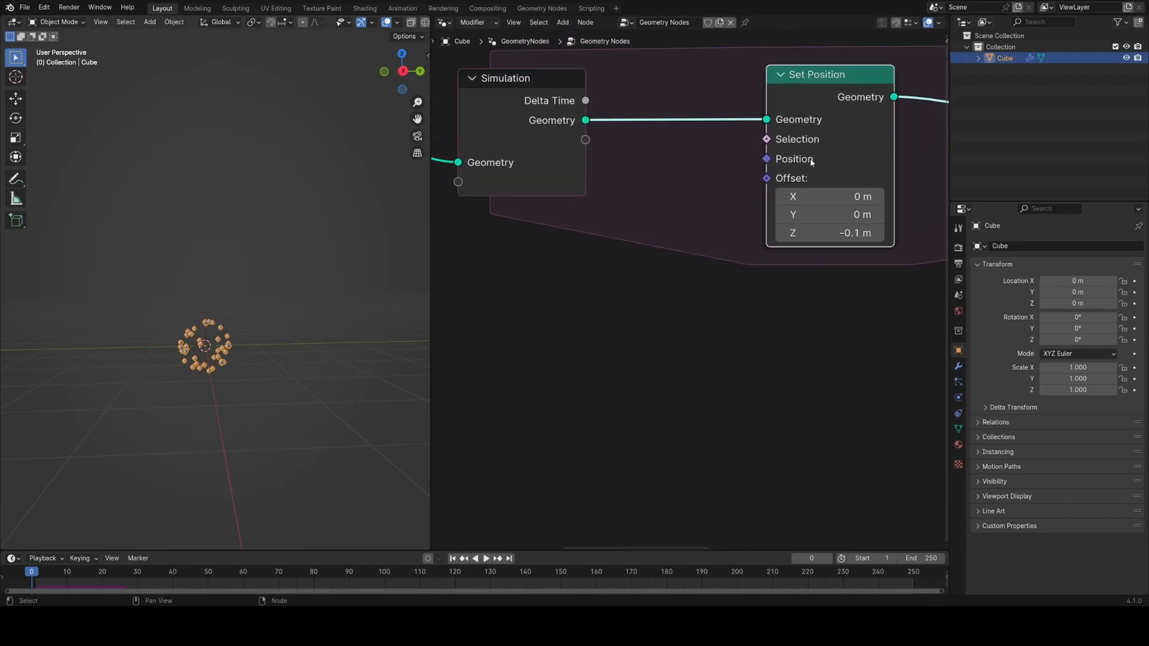
pyautogui.press('F2')
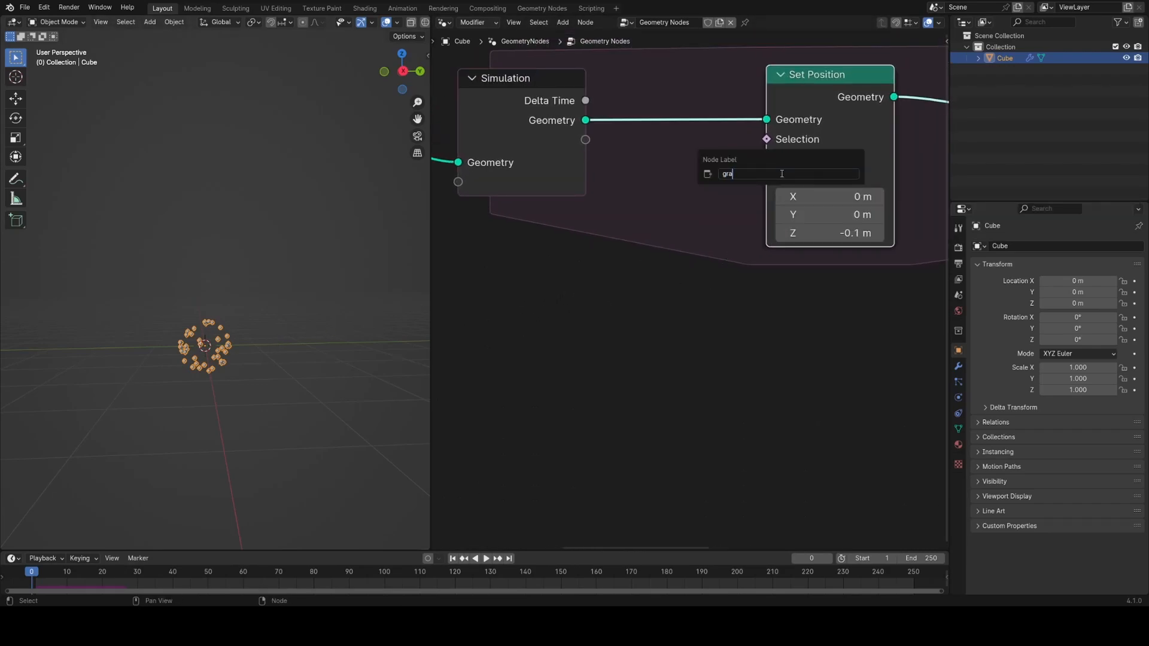
pyautogui.press('Return')
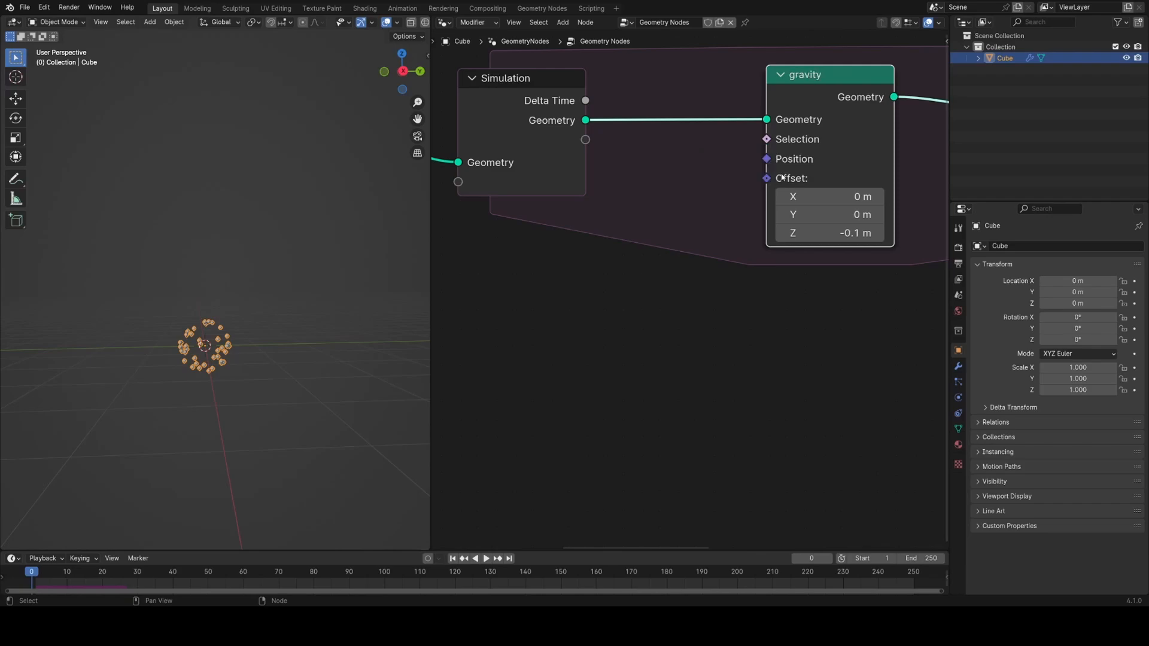
# - Play the simulation to check the points' falling motion
pyautogui.scroll(-1, 682, 262)
pyautogui.press('space')
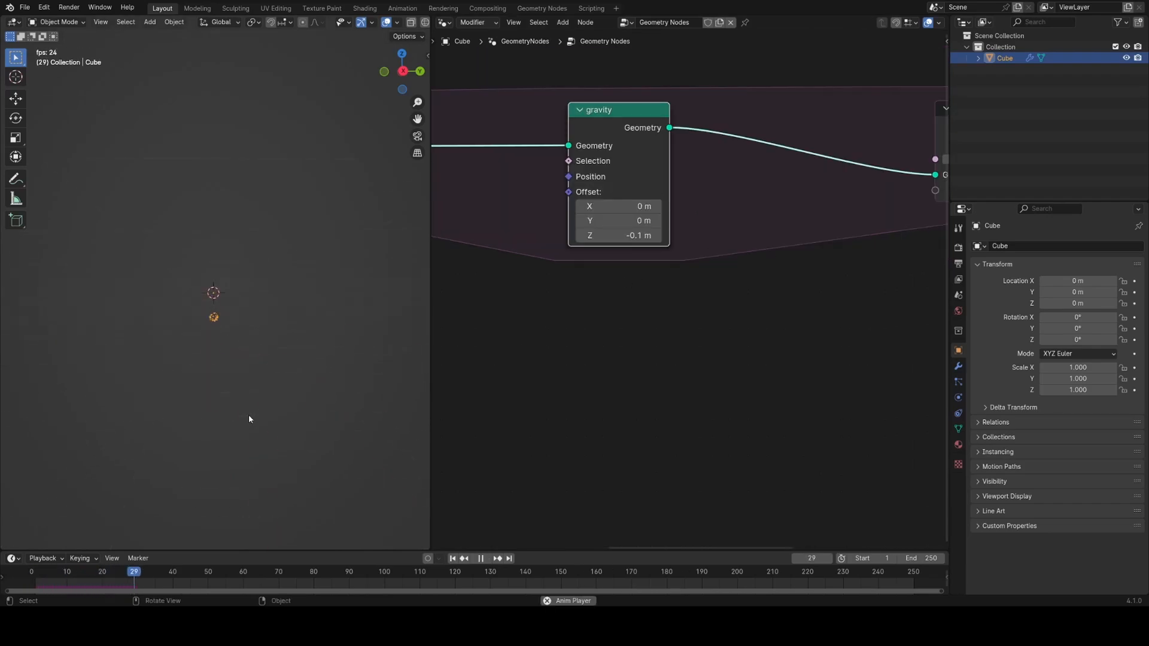
# - Watch the falling points, then stop playback and return the timeline to frame 1
pyautogui.scroll(1, 252, 418)
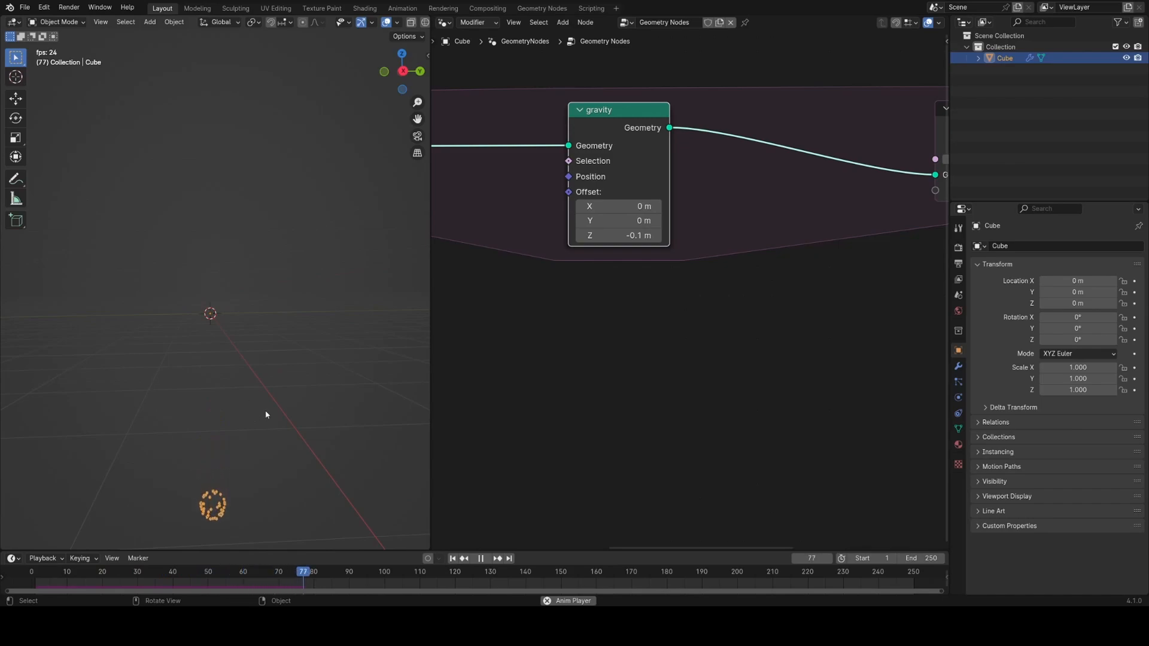
pyautogui.press('space')
pyautogui.moveTo(313, 563); pyautogui.dragTo(33, 560)
pyautogui.scroll(4, 205, 432)
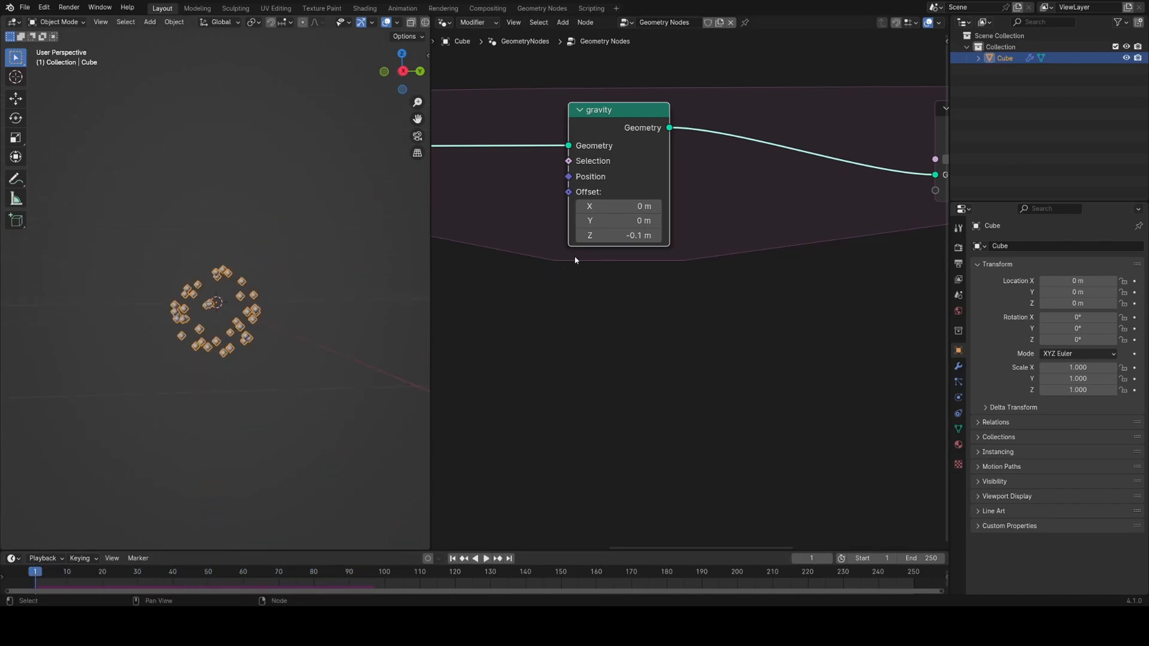
# - Add an Offset state to the Simulation Zone by linking its input node's empty socket to the gravity node's Offset
pyautogui.scroll(-2, 656, 258)
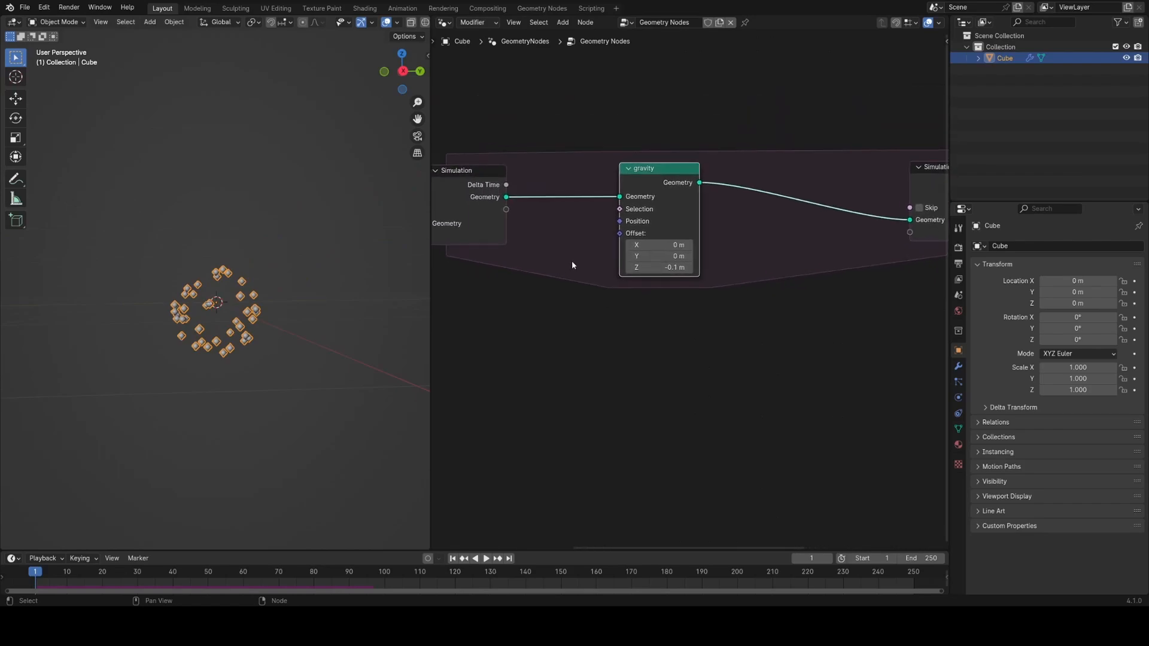
pyautogui.moveTo(508, 213); pyautogui.dragTo(599, 236)
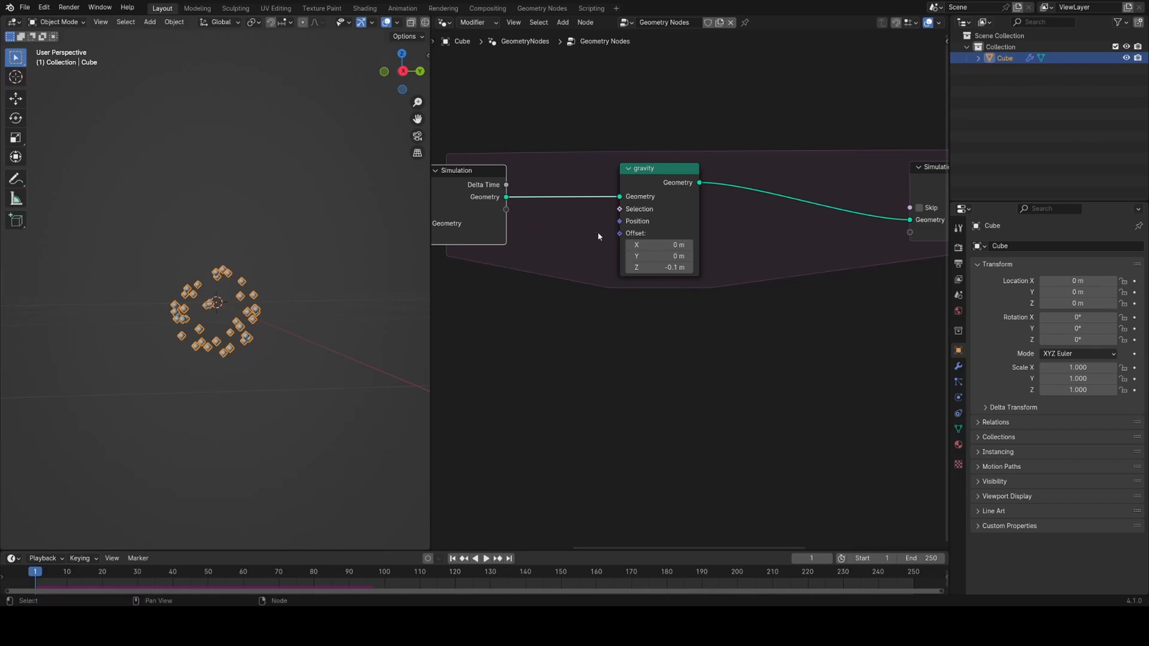
pyautogui.moveTo(506, 209); pyautogui.dragTo(589, 281)
pyautogui.moveTo(601, 250); pyautogui.dragTo(603, 246)
pyautogui.press('Home')
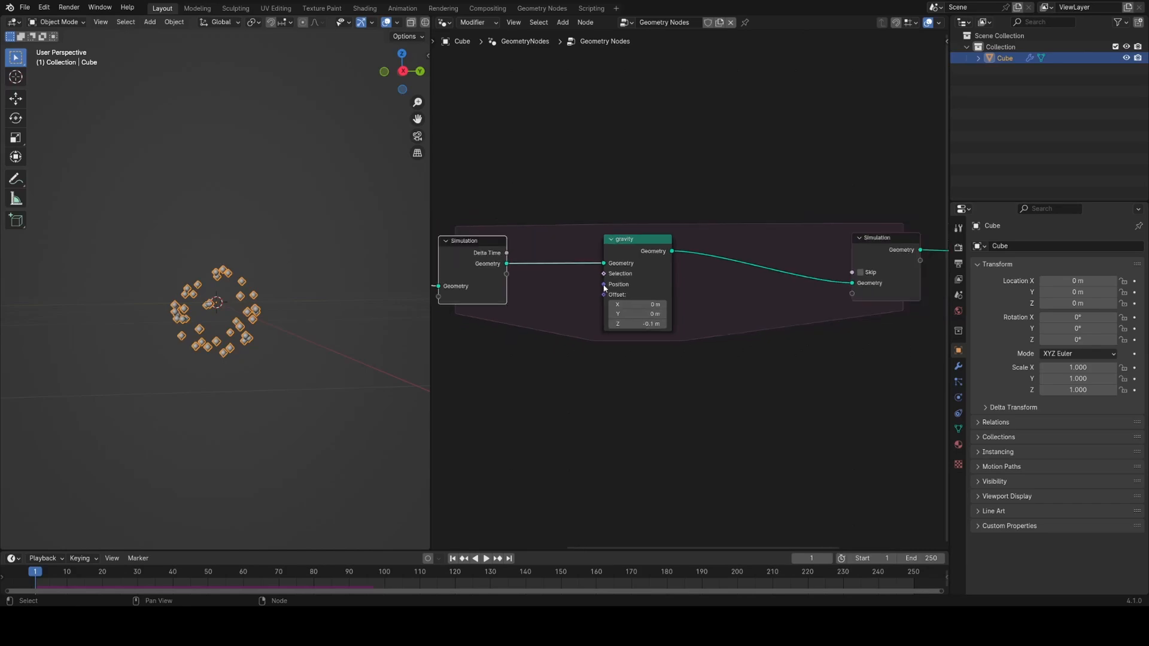
pyautogui.moveTo(506, 274); pyautogui.dragTo(598, 300)
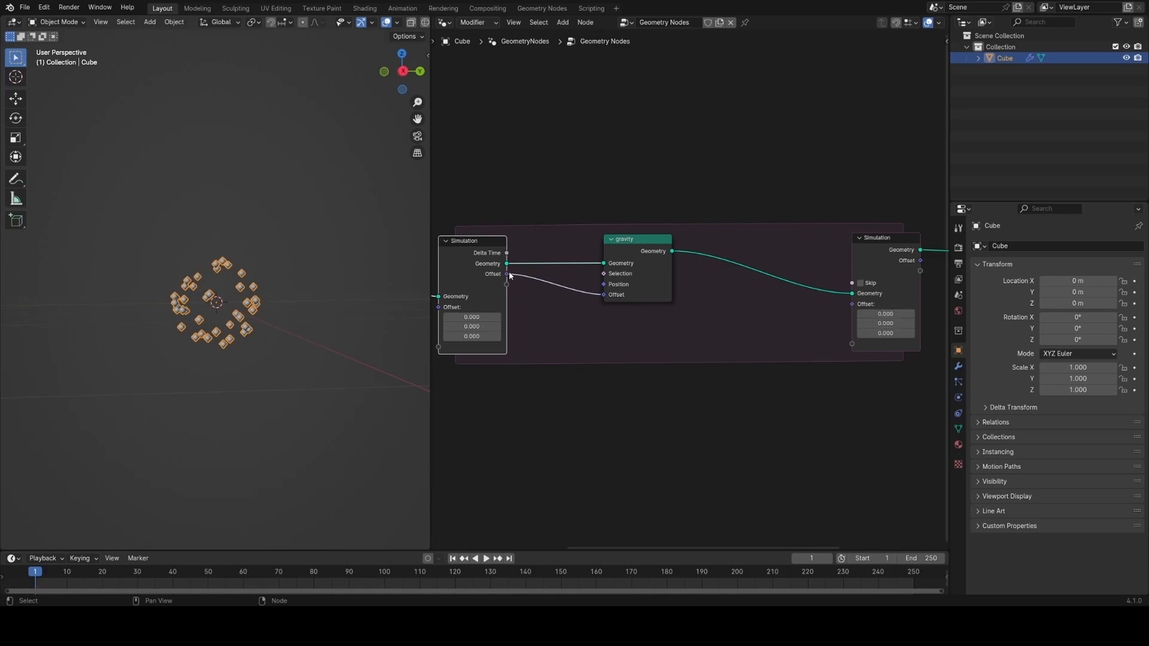
# - Set the Z value of the Simulation input node's initial Offset to -0.1
pyautogui.scroll(2, 619, 295)
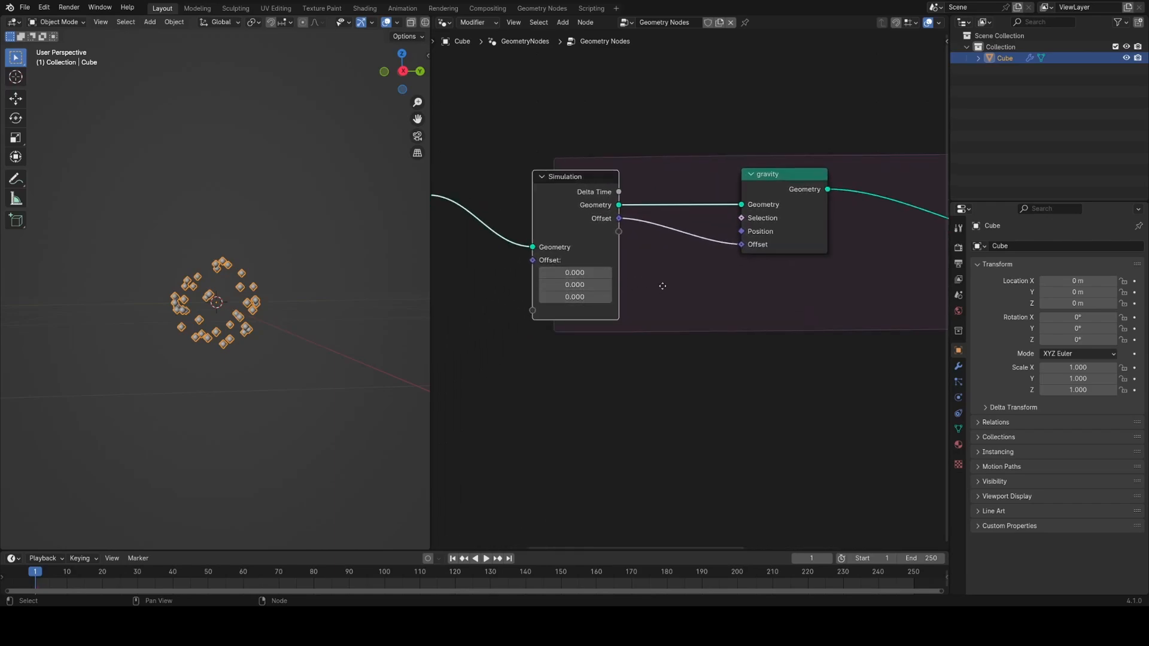
pyautogui.scroll(1, 628, 295)
pyautogui.click(529, 312)
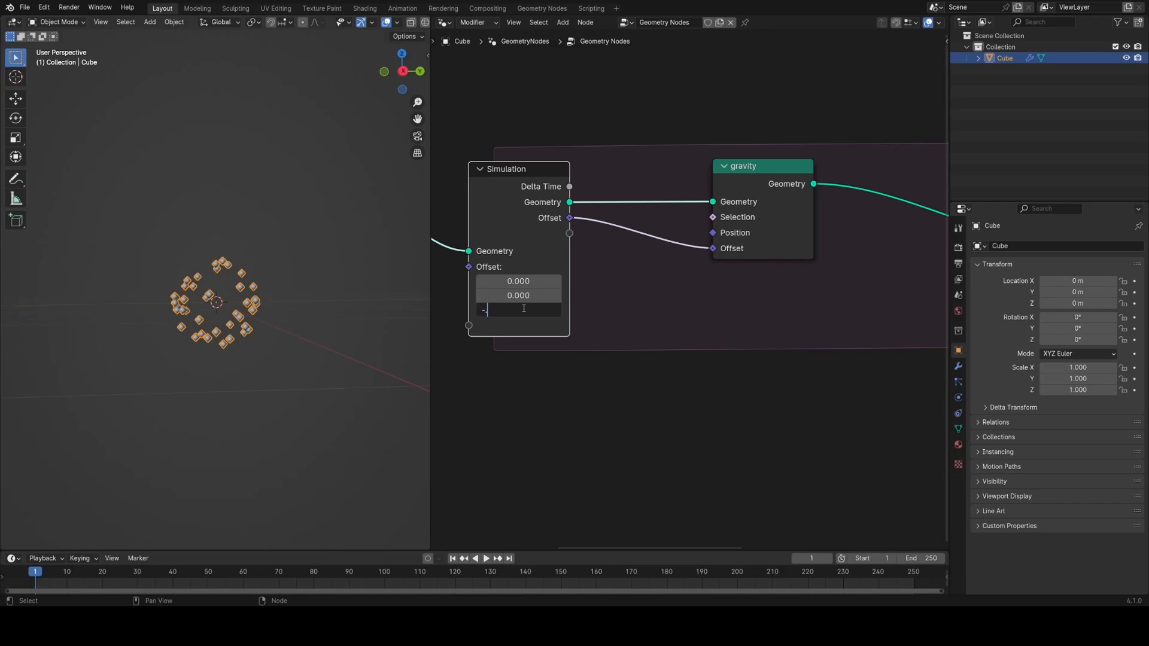
pyautogui.press('BackSpace')
pyautogui.press('BackSpace')
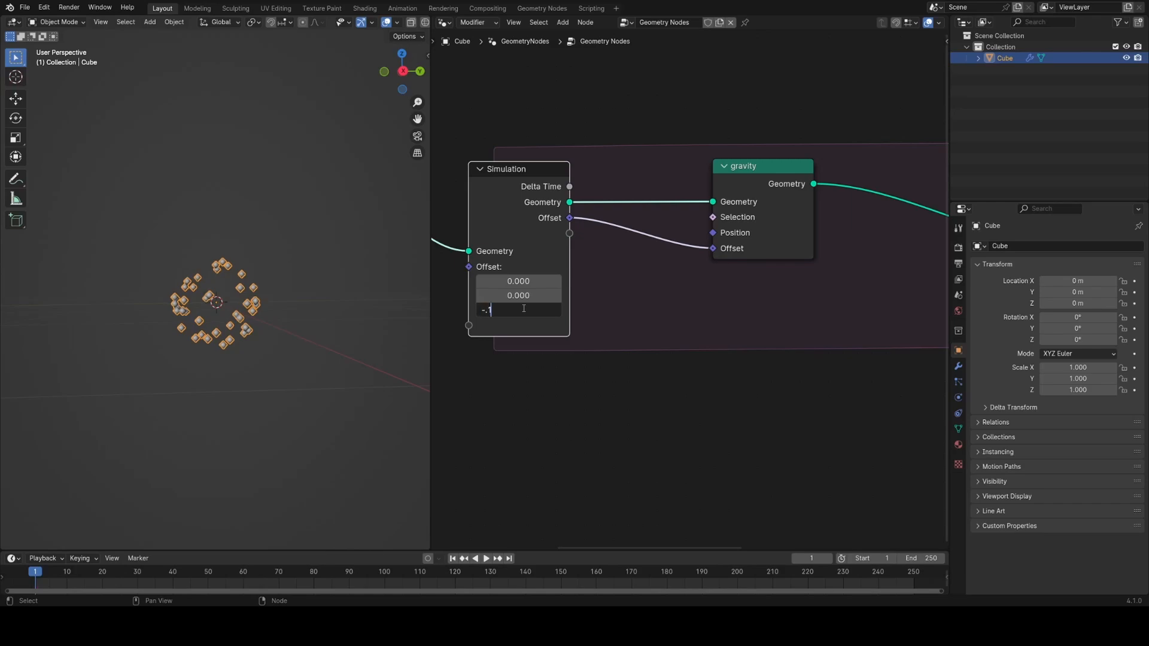
pyautogui.write('.1')
pyautogui.press('Return')
# - Play the simulation briefly with the new Offset state, then return the timeline to frame 1
pyautogui.scroll(-3, 671, 299)
pyautogui.press('space')
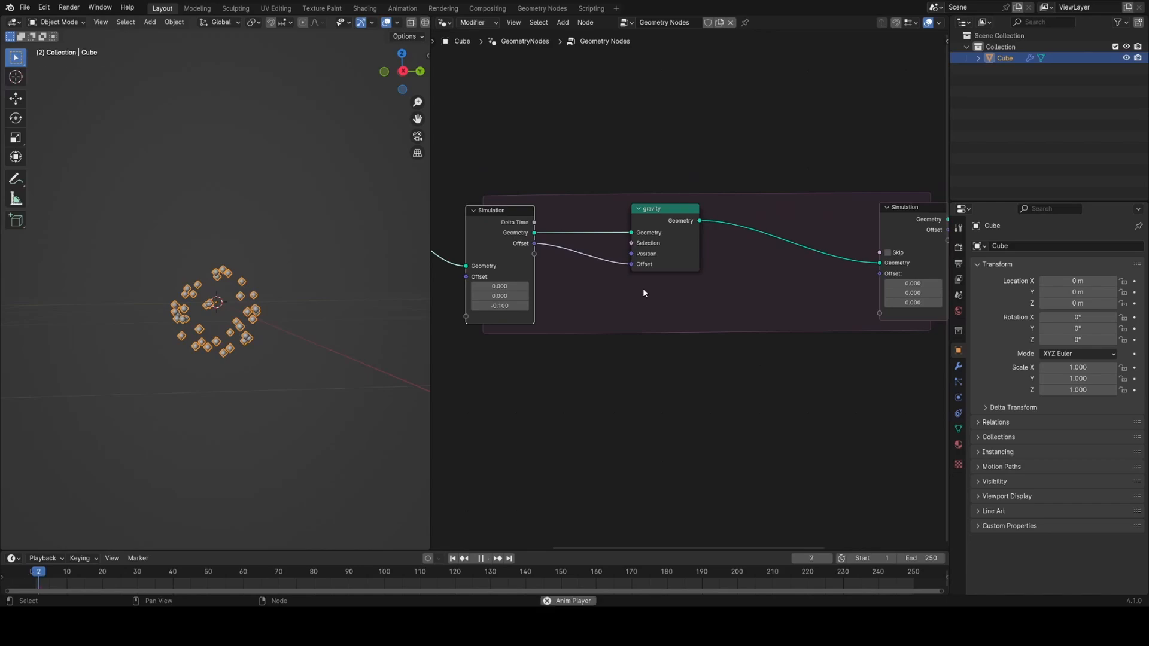
pyautogui.click(38, 580)
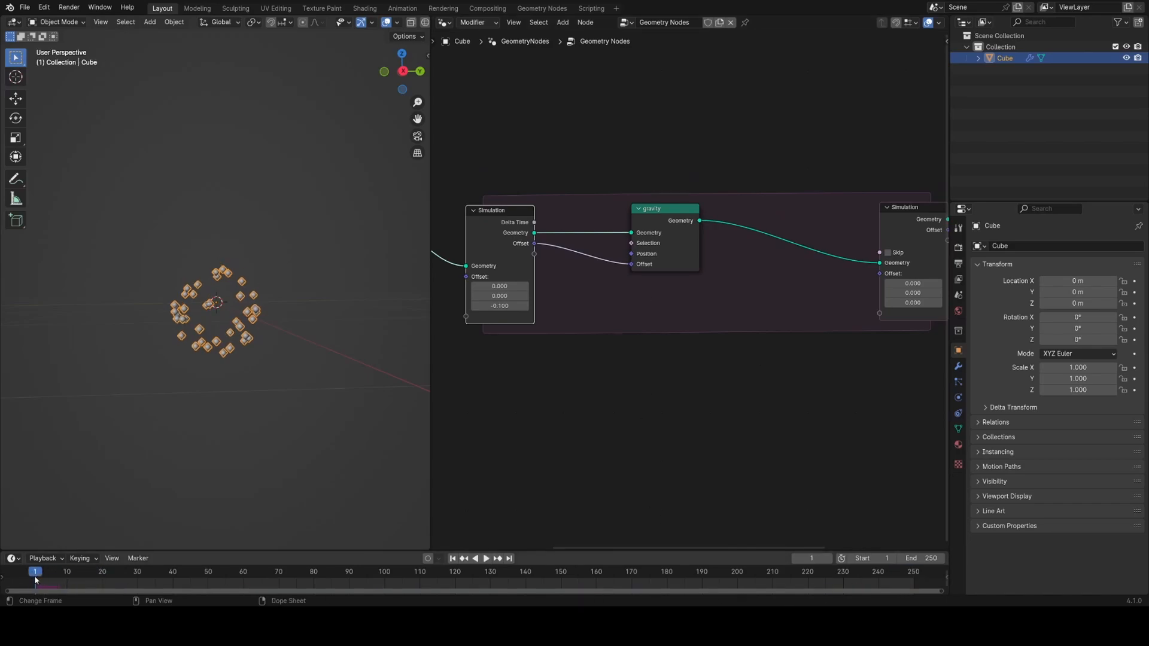
# - Link the Simulation input's Offset to the Simulation output's Offset and route both Offset links through a reroute below gravity
pyautogui.scroll(4, 777, 261)
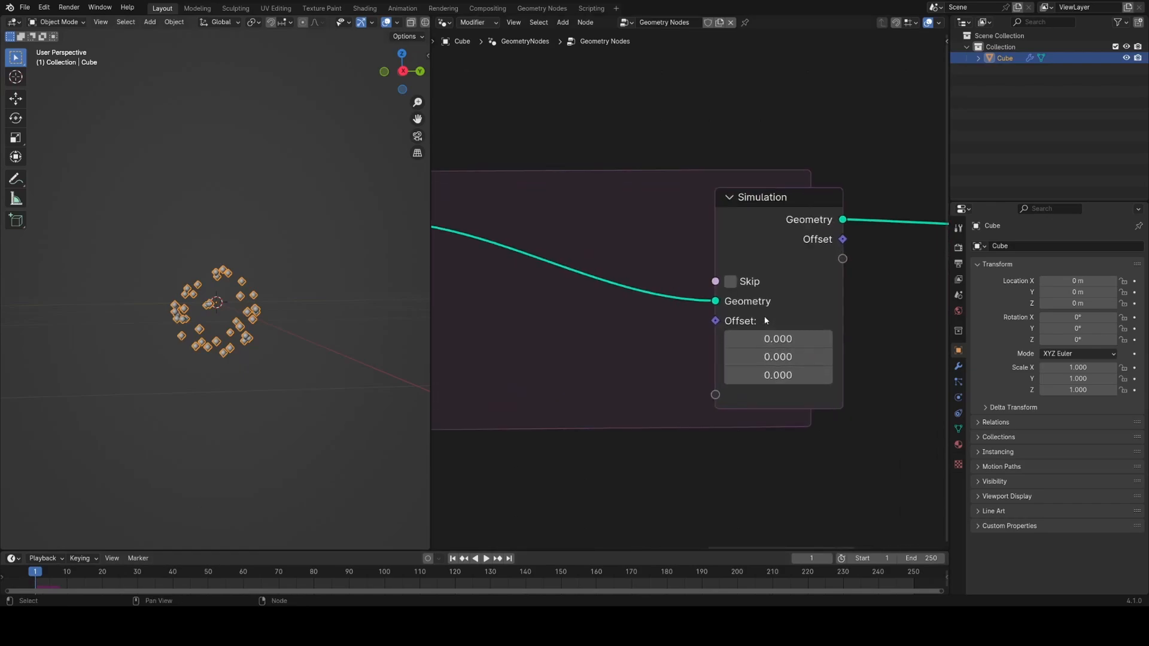
pyautogui.press('Home')
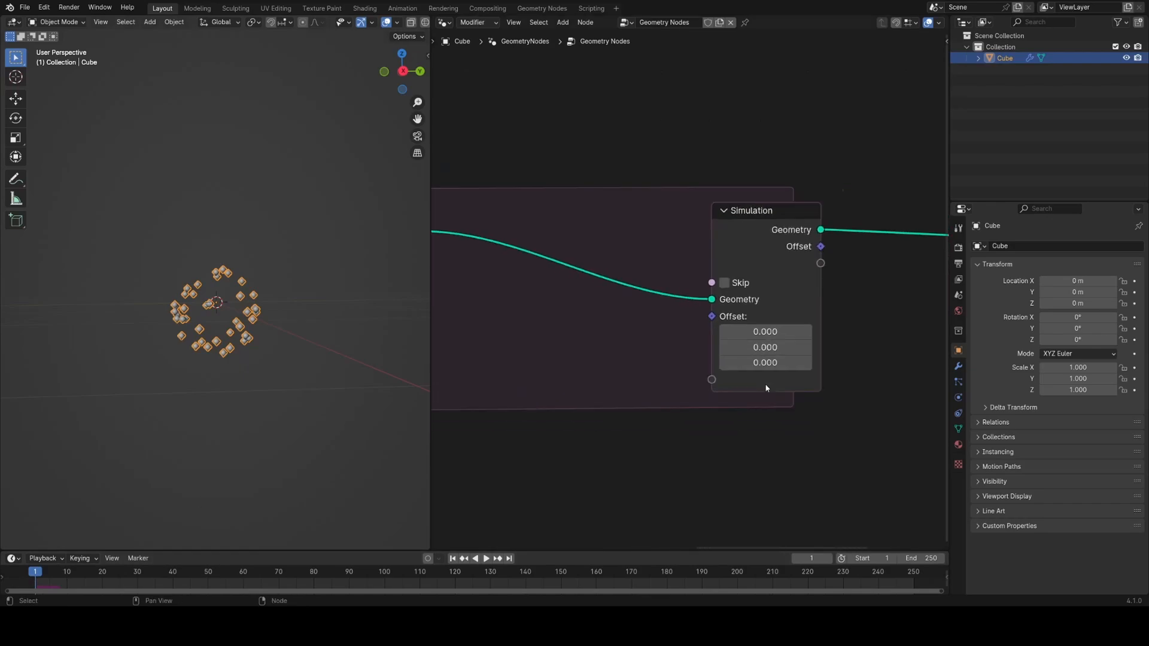
pyautogui.moveTo(532, 265); pyautogui.dragTo(853, 293)
pyautogui.keyDown('shift'); pyautogui.moveTo(616, 265); pyautogui.dragTo(595, 303, button='right'); pyautogui.keyUp('shift')
pyautogui.press('g')
pyautogui.click(618, 337)
# - Play the simulation to check the motion with the Offset passed through the zone, then stop playback
pyautogui.press('space')
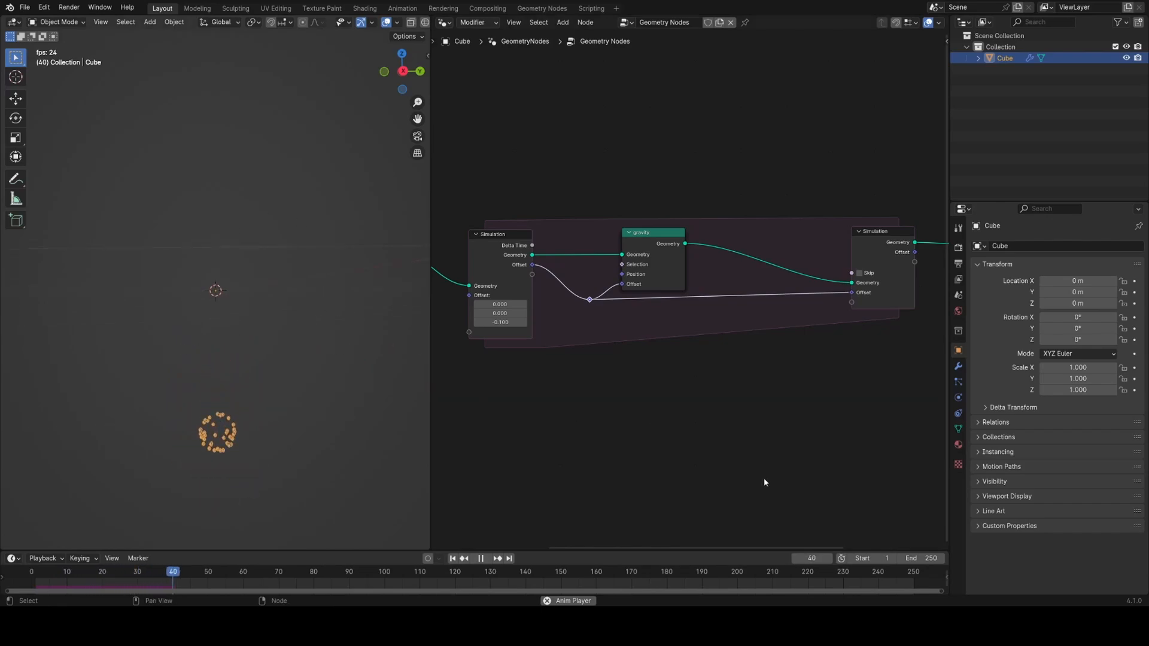
pyautogui.hotkey('shift', 'Left')
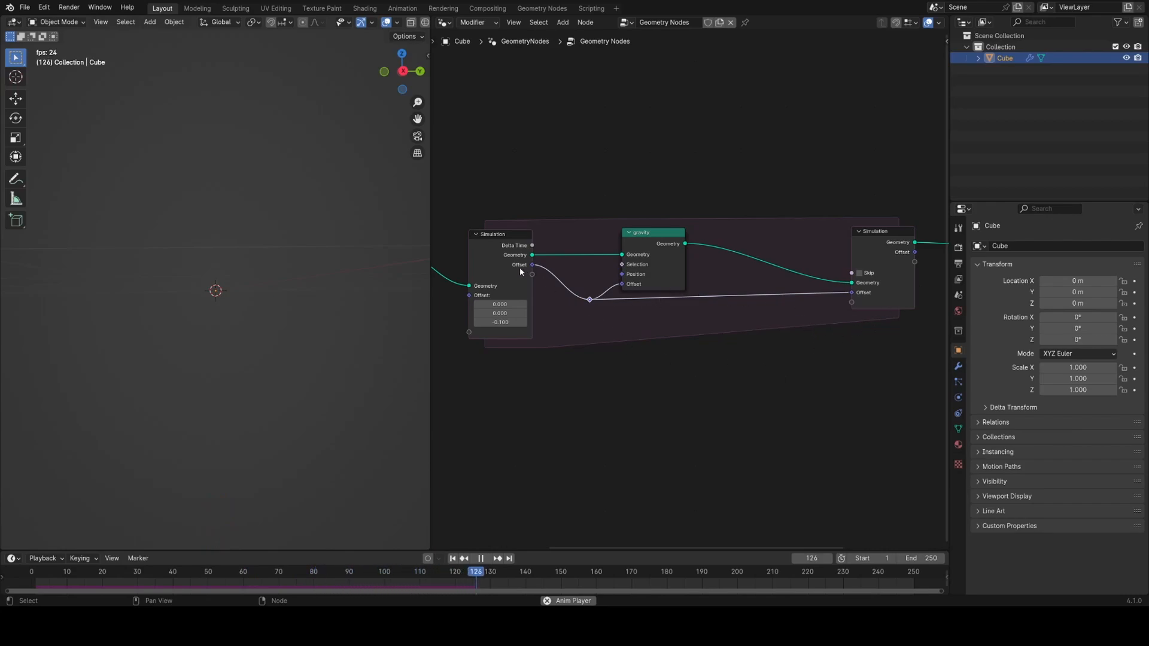
pyautogui.click(912, 573)
pyautogui.press('space')
# - Insert an Add vector math node on the Offset link between the reroute and the Simulation output
pyautogui.press('Return')
pyautogui.scroll(2, 699, 336)
pyautogui.write('add')
pyautogui.press('Down')
pyautogui.press('Down')
pyautogui.press('Return')
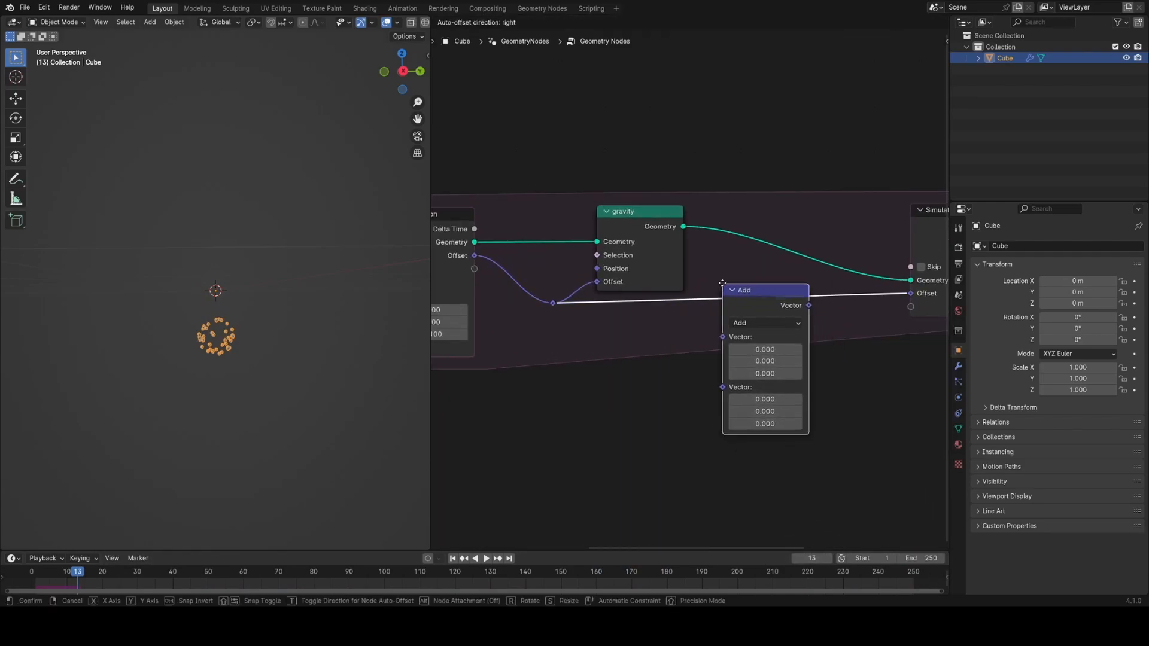
pyautogui.click(603, 311)
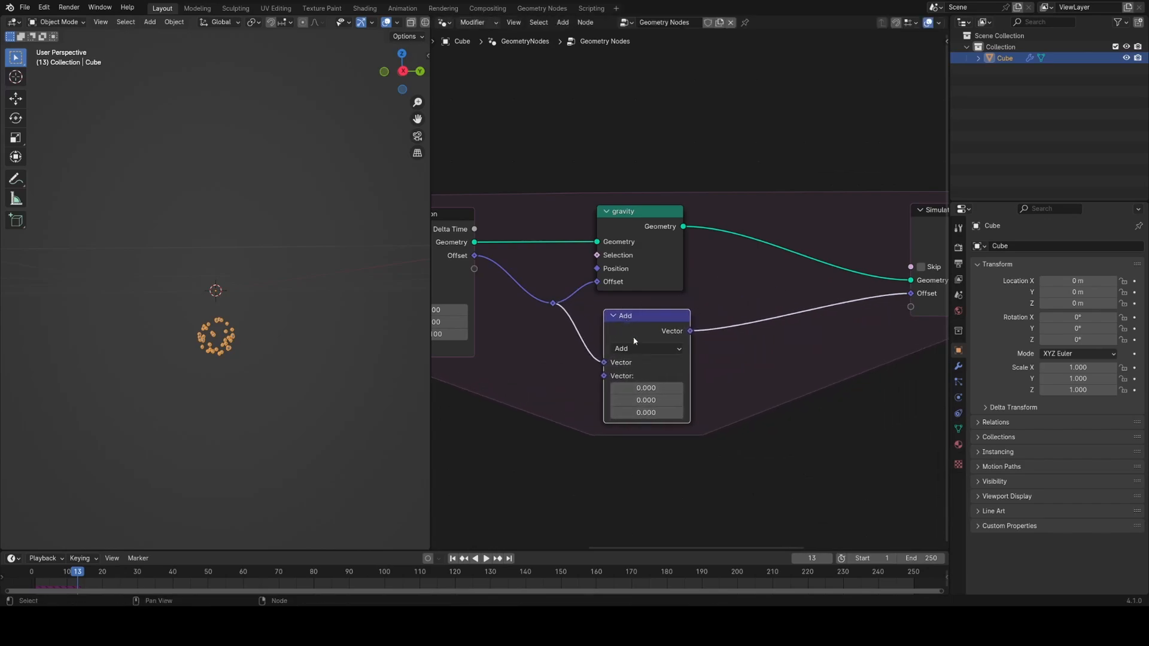
# - Change the vector math node's operation to Subtract and set its second vector's Z value to 0.01
pyautogui.click(650, 349)
pyautogui.click(630, 392)
pyautogui.click(654, 412)
pyautogui.press('Return')
pyautogui.moveTo(658, 334); pyautogui.dragTo(651, 334)
pyautogui.scroll(-2, 621, 345)
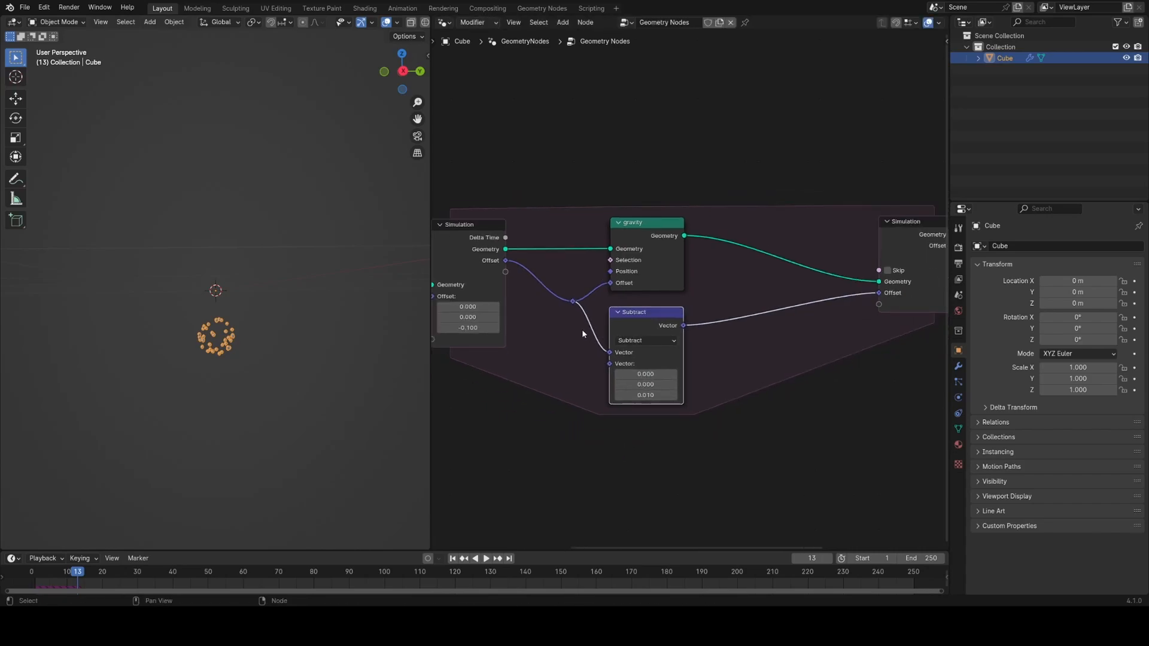
pyautogui.moveTo(615, 320); pyautogui.dragTo(644, 322, button='middle')
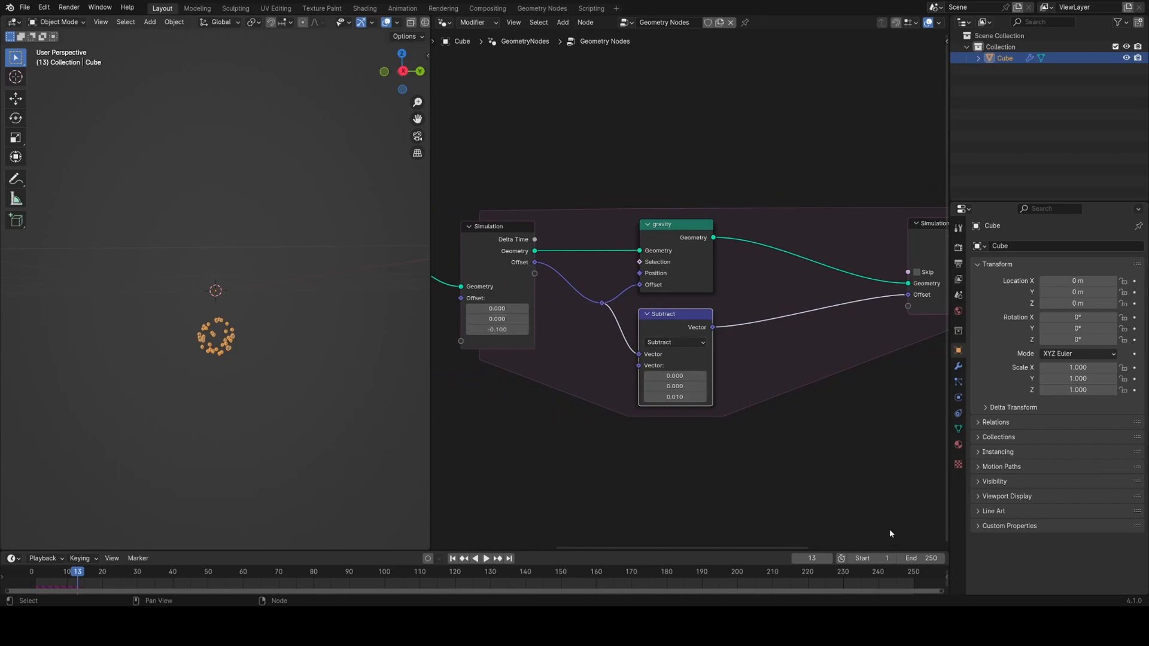
# - Replay the simulation from the start to check how the points fall with the Subtract node
pyautogui.hotkey('shift', 'Left')
pyautogui.press('space')
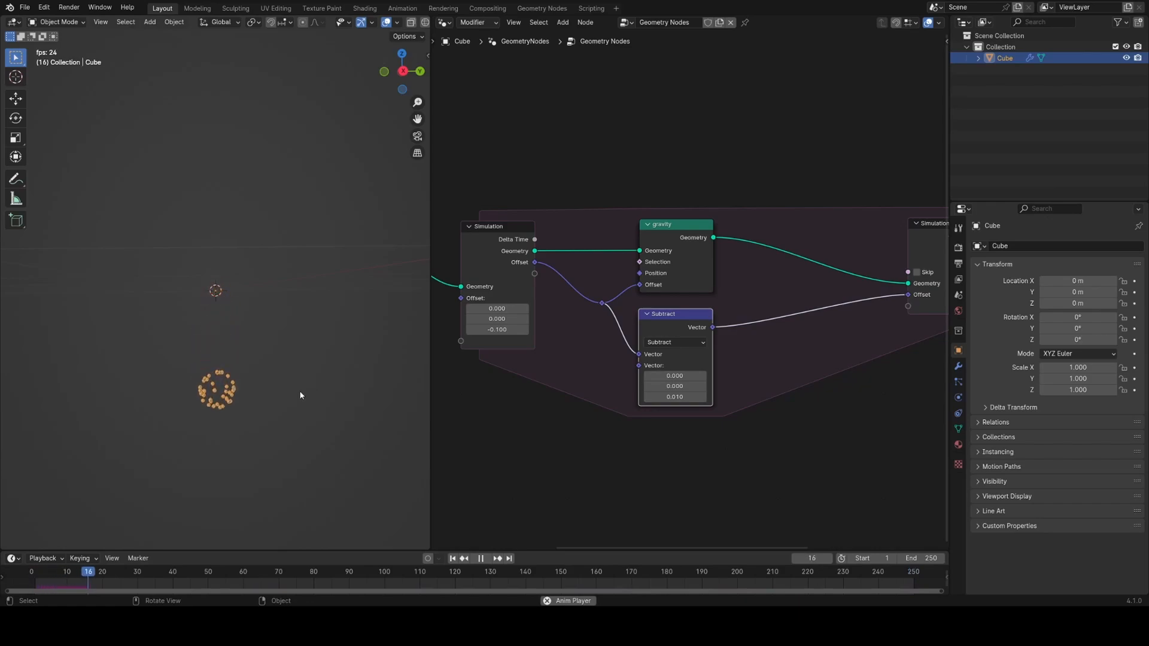
pyautogui.keyDown('shift'); pyautogui.moveTo(289, 422); pyautogui.dragTo(233, 432, button='middle'); pyautogui.keyUp('shift')
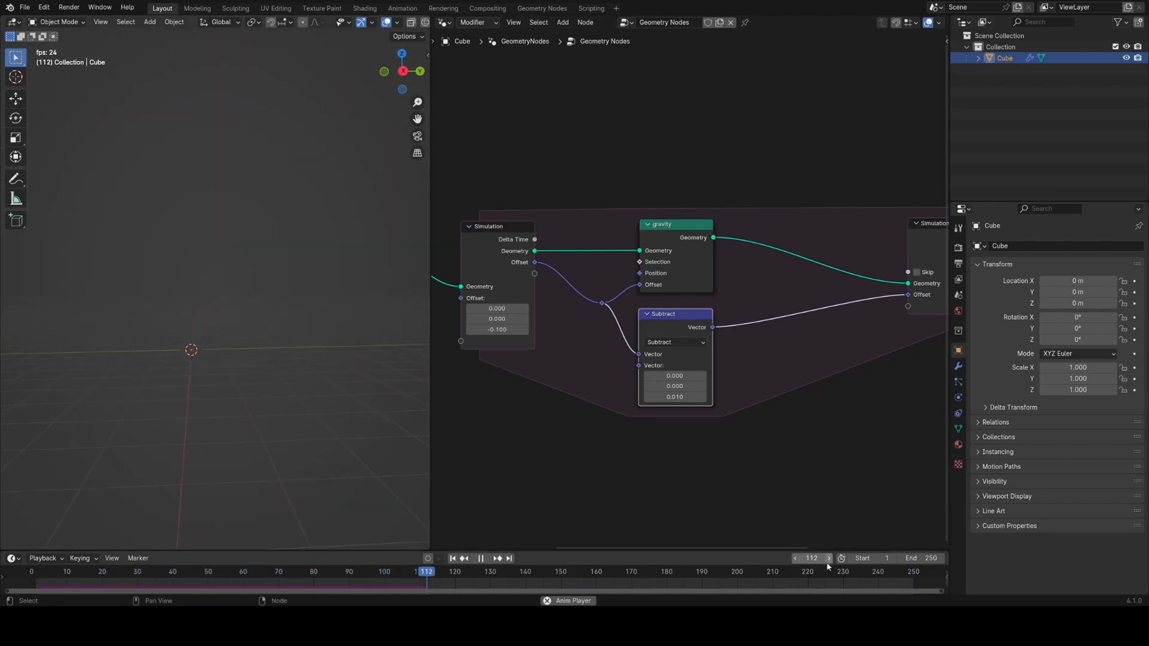
pyautogui.click(890, 582)
# - Duplicate the Subtract node and insert the copy on the link between it and the Simulation output
pyautogui.moveTo(649, 426); pyautogui.dragTo(692, 331, button='middle')
pyautogui.scroll(3, 693, 331)
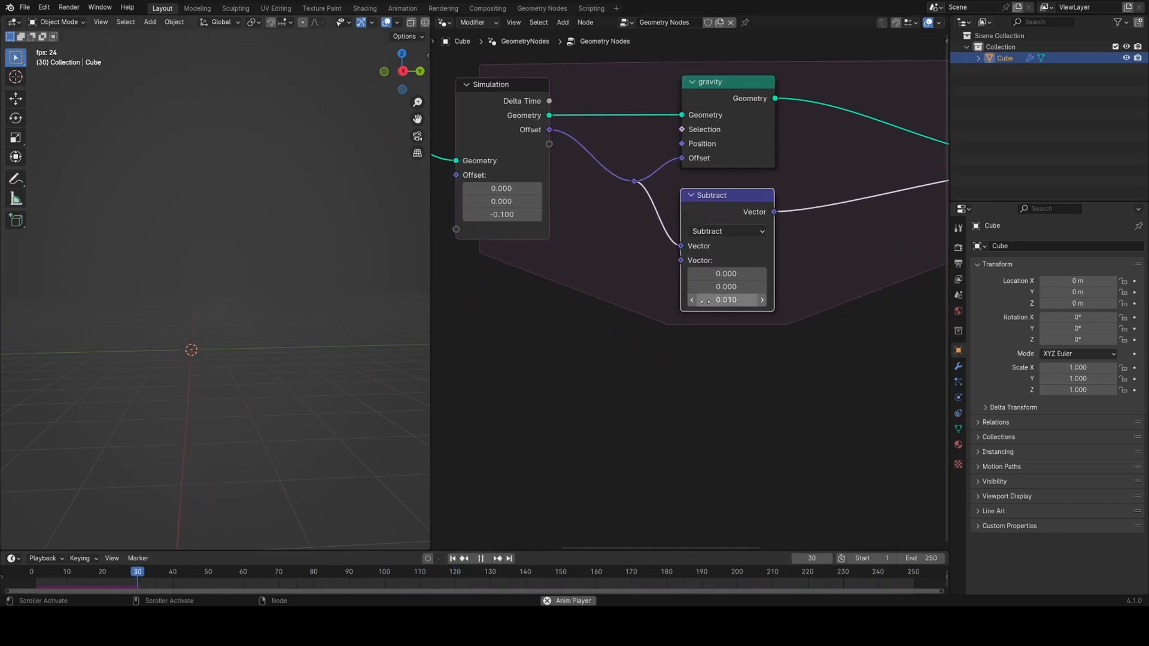
pyautogui.moveTo(779, 346); pyautogui.dragTo(669, 417, button='middle')
pyautogui.scroll(2, 672, 409)
pyautogui.moveTo(619, 260); pyautogui.dragTo(615, 260)
pyautogui.hotkey('shift', 'd')
pyautogui.click(772, 255)
pyautogui.moveTo(772, 255); pyautogui.dragTo(731, 271)
# - Change the duplicated vector math node's operation to Scale with a scale factor of 2
pyautogui.click(732, 288)
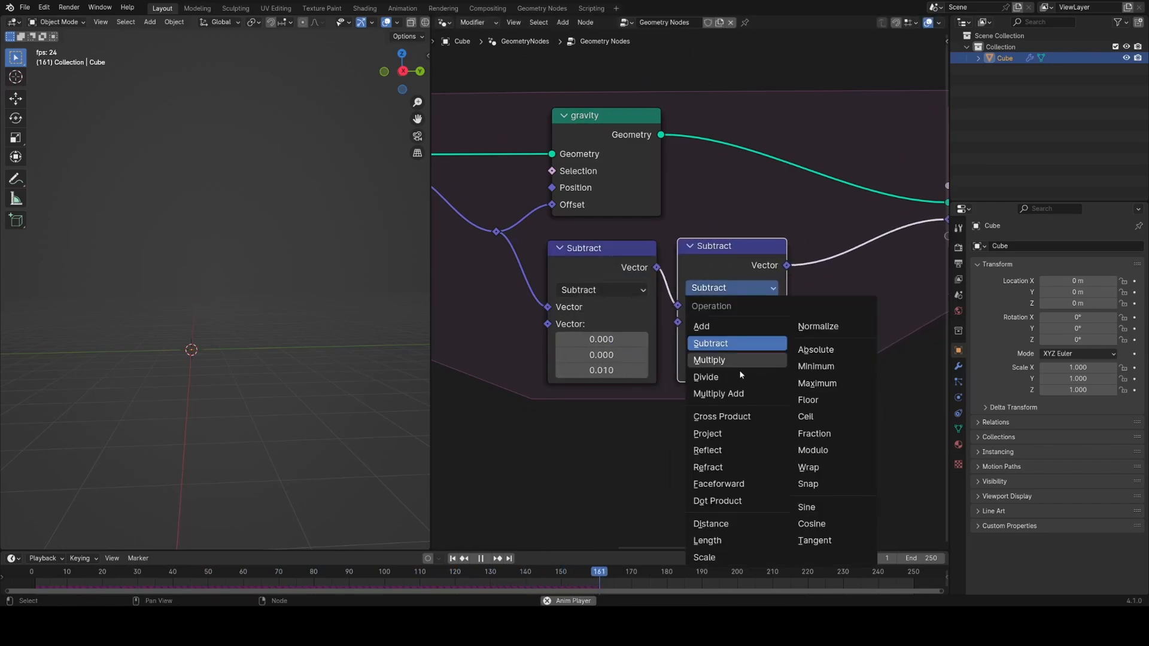
pyautogui.click(732, 548)
pyautogui.click(738, 326)
pyautogui.write('2')
pyautogui.press('Return')
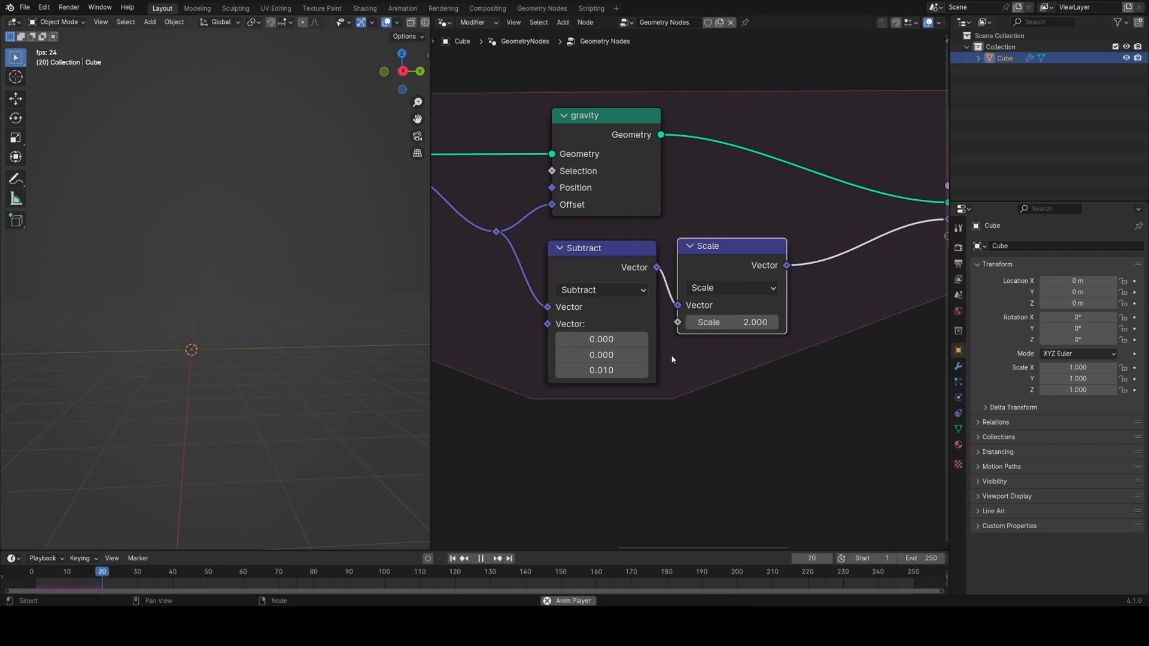
# - Try a scale factor of 1.2 in the Scale node and replay the simulation
pyautogui.scroll(2, 718, 296)
pyautogui.click(756, 333)
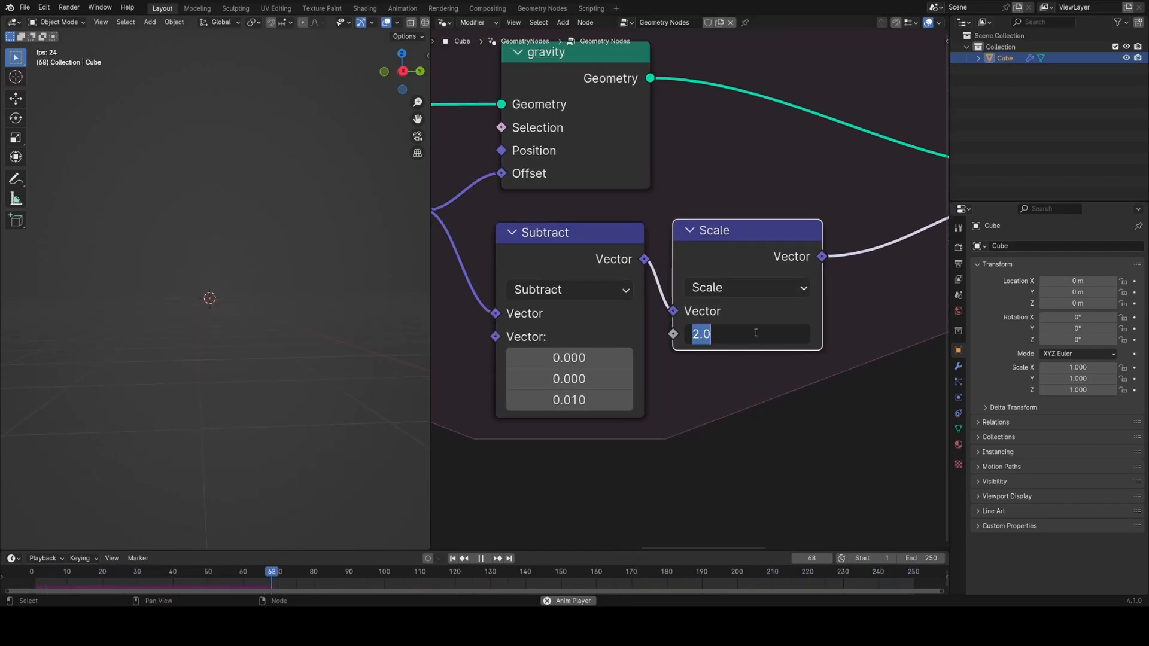
pyautogui.write('1.2')
pyautogui.press('Return')
pyautogui.click(912, 573)
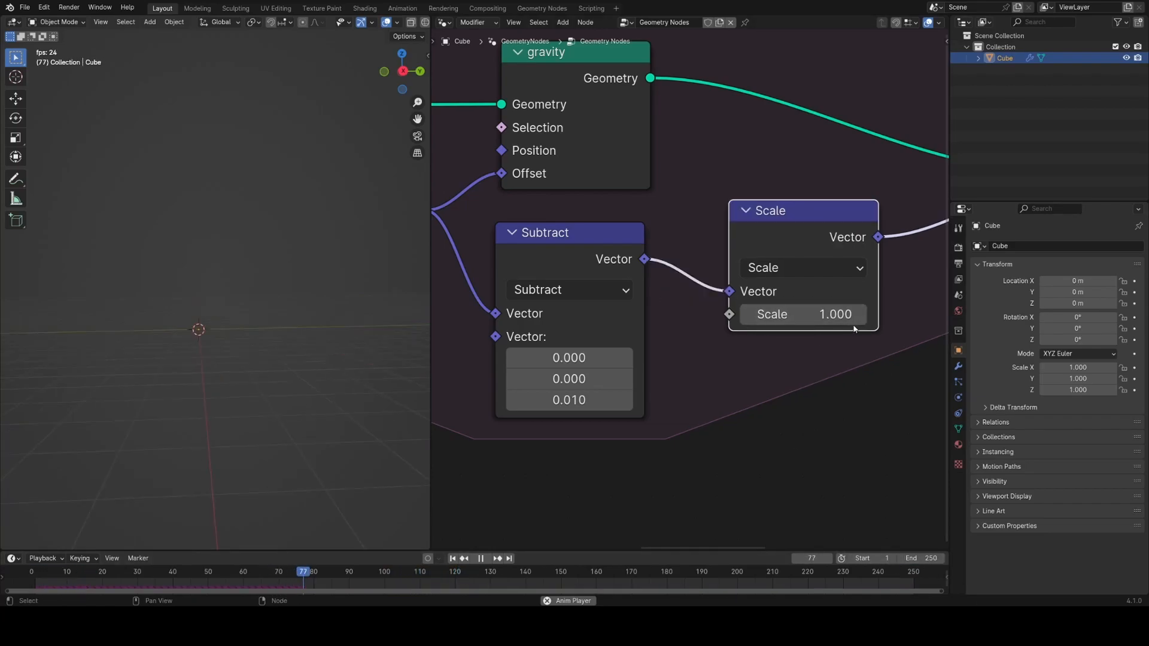
# - Set the Scale node's factor to 1.1 and place the node beside the Subtract node
pyautogui.moveTo(855, 327); pyautogui.dragTo(857, 323)
pyautogui.moveTo(776, 217); pyautogui.dragTo(732, 235)
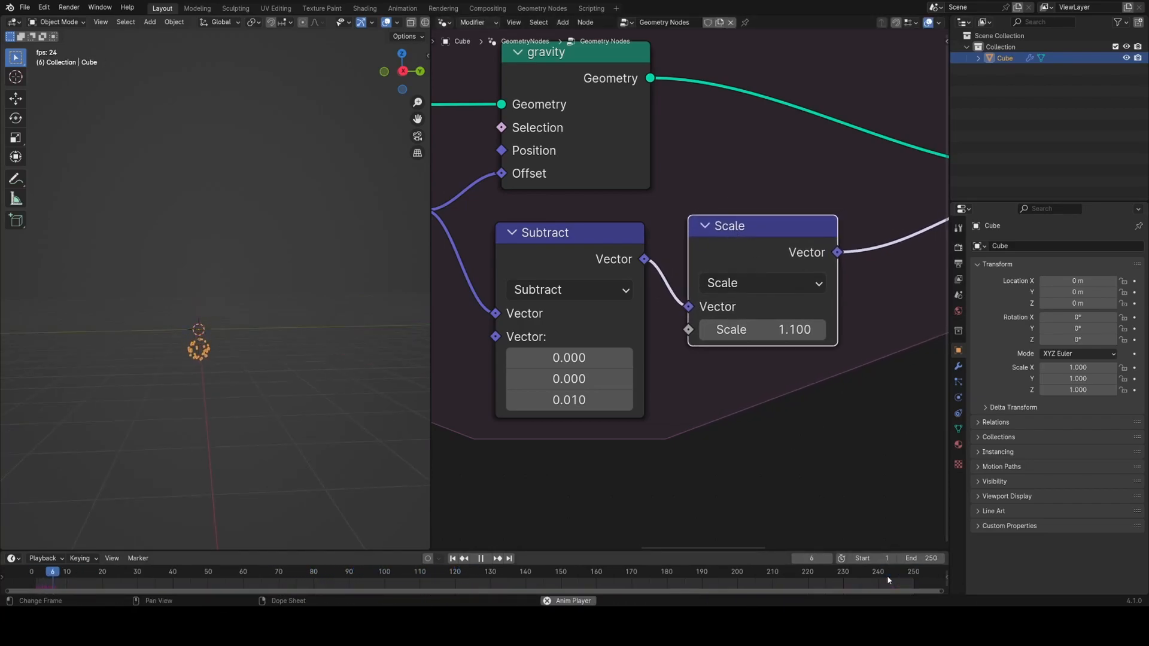
pyautogui.click(804, 497)
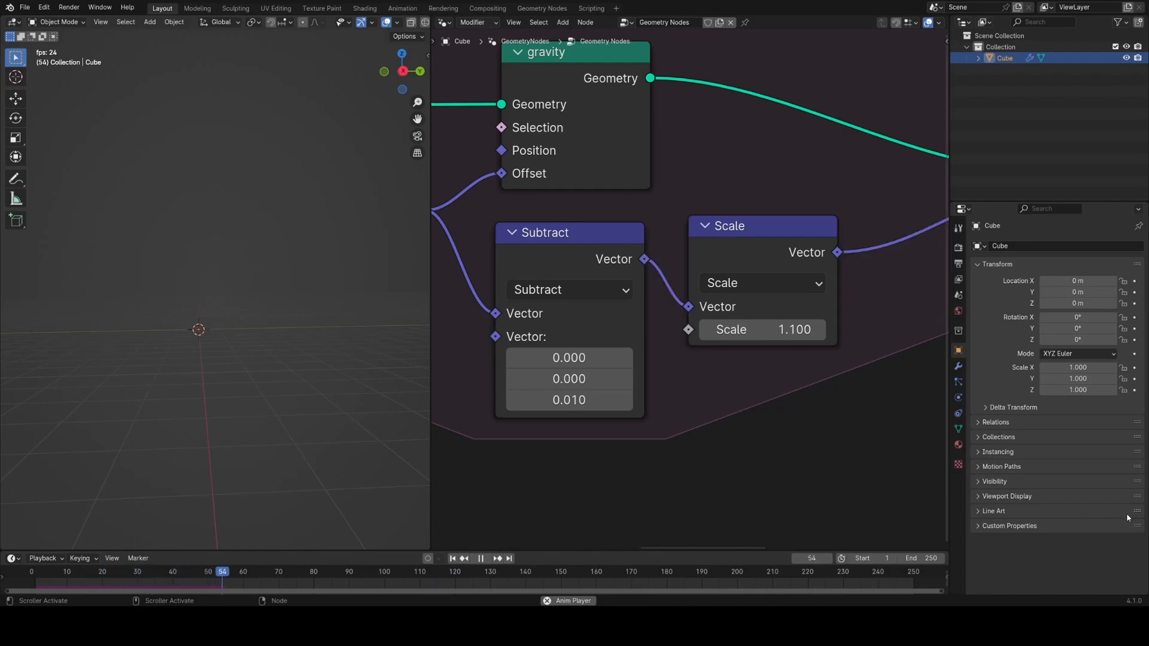
# - Try an X value of 0.1 in the Subtract node's second vector while the simulation plays
pyautogui.moveTo(734, 383); pyautogui.dragTo(742, 399, button='middle')
pyautogui.scroll(-2, 741, 399)
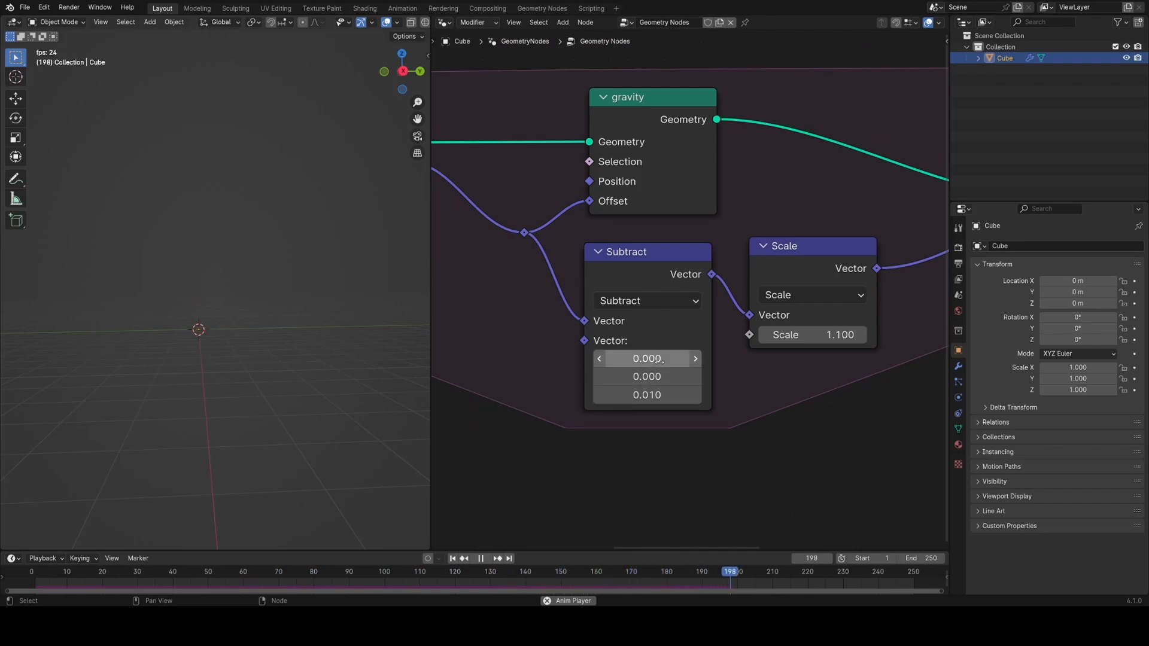
pyautogui.moveTo(688, 361); pyautogui.dragTo(719, 360)
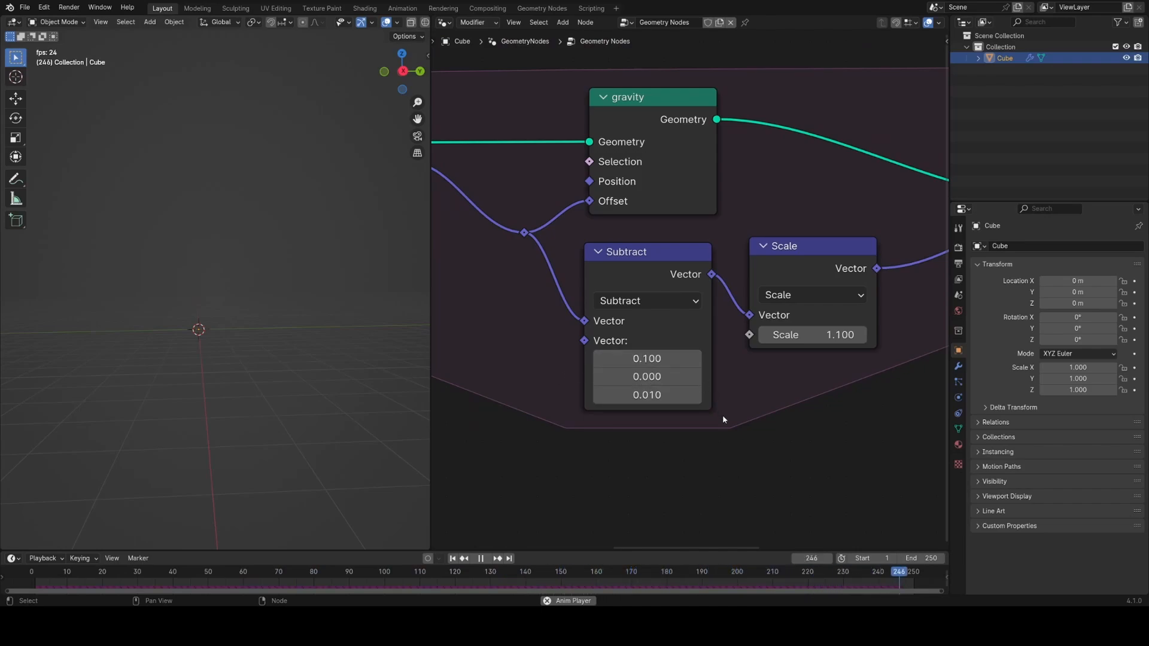
pyautogui.moveTo(239, 359); pyautogui.dragTo(318, 411, button='middle')
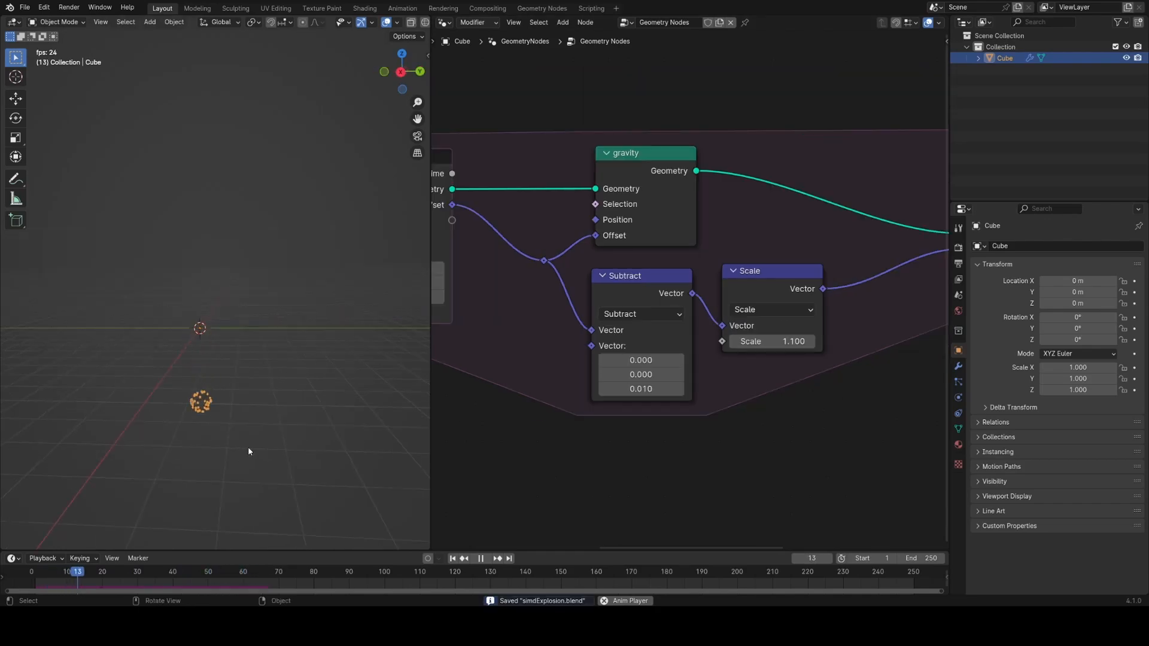
# - Stop playback and move the Simulation output and the nodes after it away from Scale to make room in the zone
pyautogui.press('space')
pyautogui.moveTo(817, 360); pyautogui.dragTo(714, 369, button='middle')
pyautogui.scroll(-7, 698, 394)
pyautogui.scroll(5, 715, 369)
pyautogui.moveTo(583, 196); pyautogui.dragTo(782, 357)
pyautogui.click(798, 371)
pyautogui.moveTo(799, 371); pyautogui.dragTo(614, 342, button='middle')
pyautogui.scroll(-2, 814, 404)
pyautogui.scroll(-4, 815, 406)
pyautogui.moveTo(592, 243); pyautogui.dragTo(831, 384)
pyautogui.press('g')
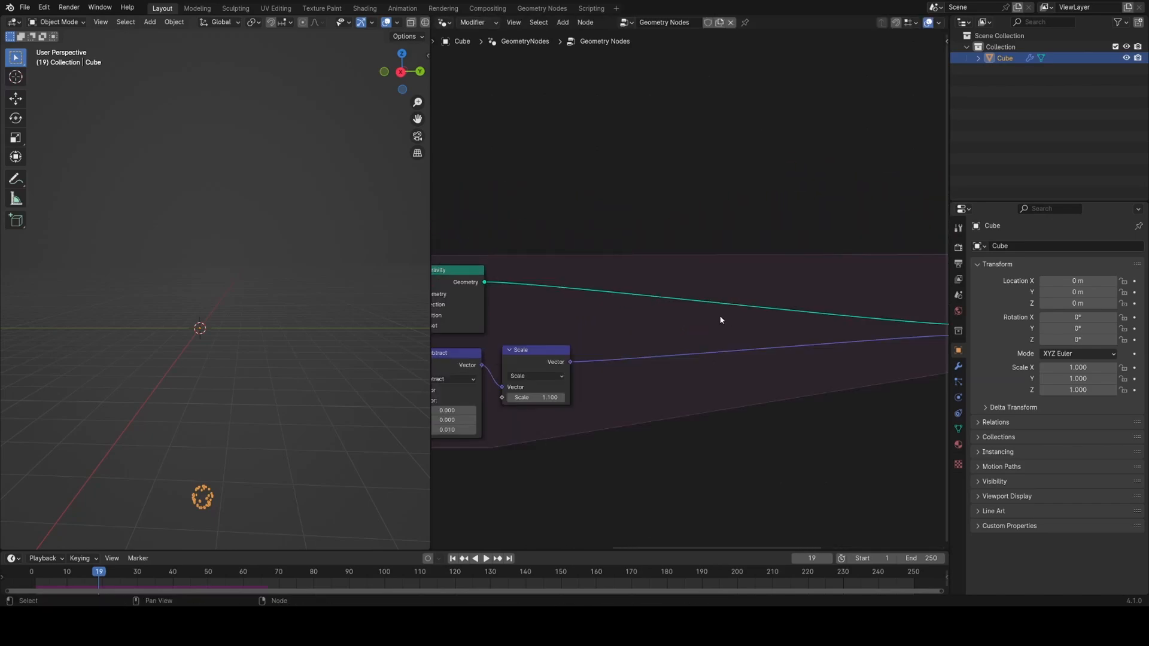
# - Insert a duplicate of the gravity node on the geometry link before the Simulation output and label it "explosion"
pyautogui.click(439, 292)
pyautogui.moveTo(439, 294); pyautogui.dragTo(768, 281)
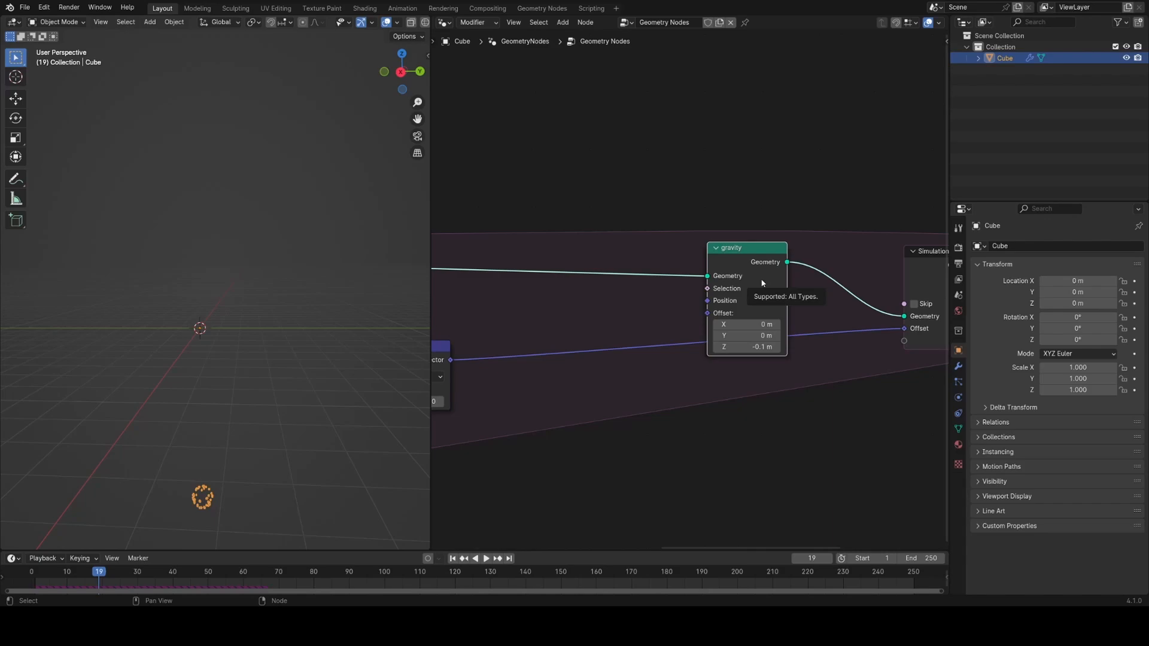
pyautogui.press('F2')
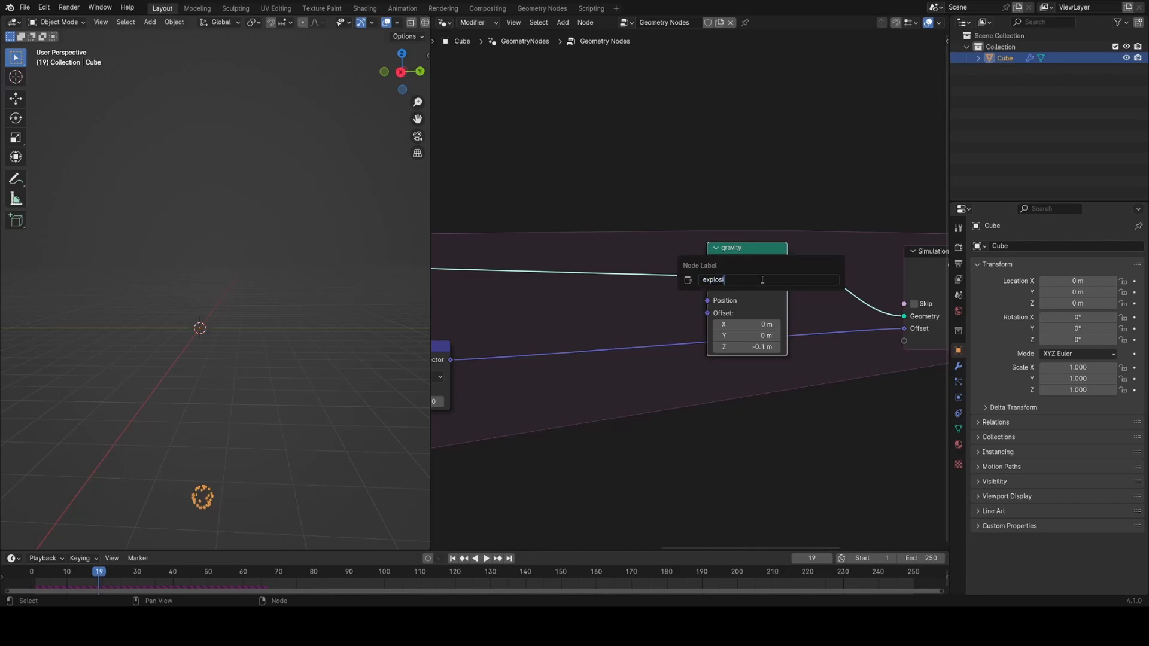
pyautogui.press('Return')
pyautogui.scroll(-4, 786, 315)
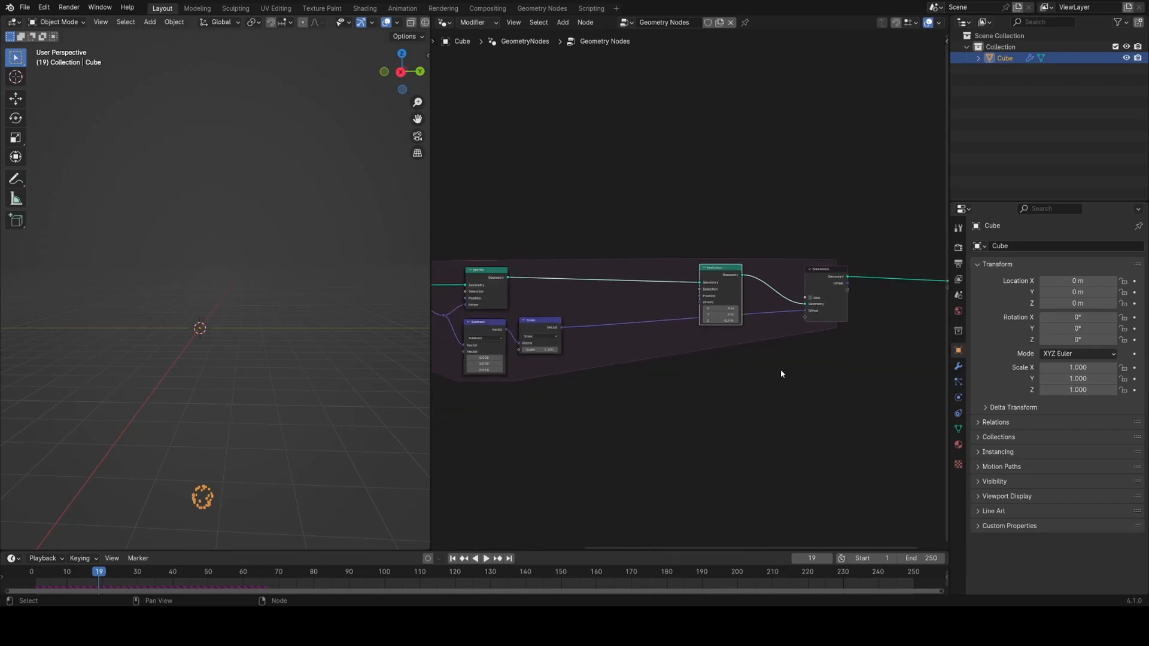
# - Preview the Group Input geometry through the Viewer and place the Viewer node above the node chain
pyautogui.moveTo(604, 343); pyautogui.dragTo(949, 328, button='middle')
pyautogui.keyDown('ctrl'); pyautogui.keyDown('shift'); pyautogui.click(628, 259); pyautogui.keyUp('shift'); pyautogui.keyUp('ctrl')
pyautogui.keyDown('ctrl'); pyautogui.keyDown('shift'); pyautogui.click(572, 266); pyautogui.keyUp('shift'); pyautogui.keyUp('ctrl')
pyautogui.scroll(4, 270, 354)
pyautogui.moveTo(269, 354); pyautogui.dragTo(289, 289, button='middle')
pyautogui.scroll(5, 289, 289)
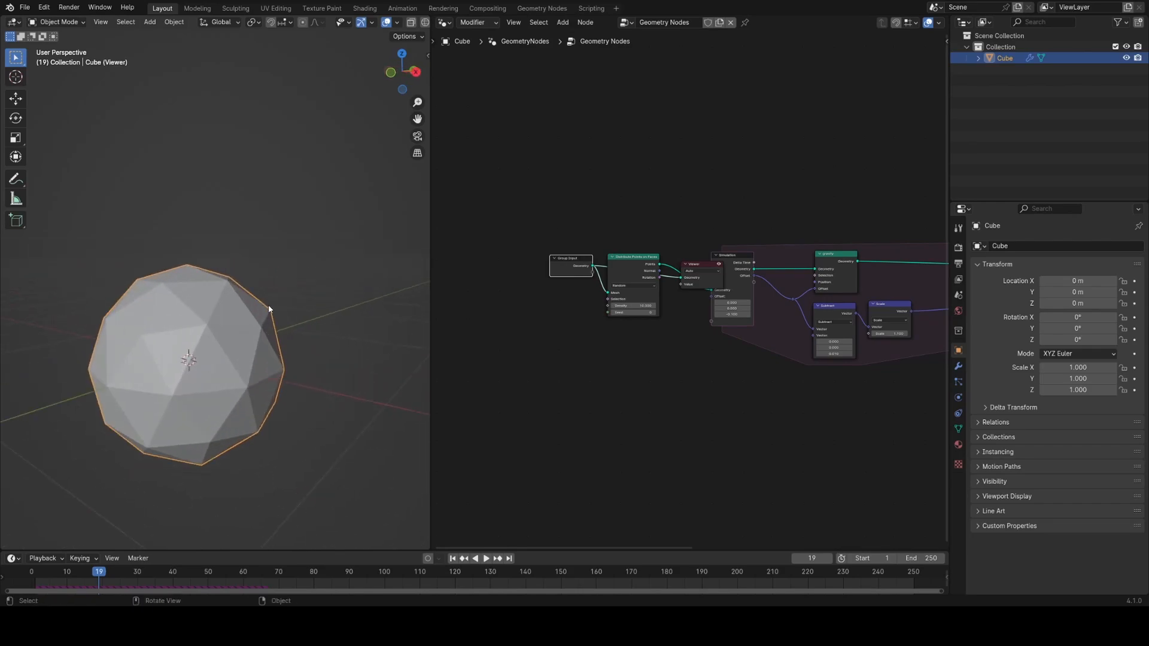
pyautogui.moveTo(249, 303); pyautogui.dragTo(329, 285)
pyautogui.scroll(3, 717, 293)
pyautogui.moveTo(714, 265); pyautogui.dragTo(717, 154)
# - Route the Normal output of Distribute Points on Faces through the Simulation Zone and connect it to the explosion node's Offset
pyautogui.moveTo(640, 256); pyautogui.dragTo(729, 346)
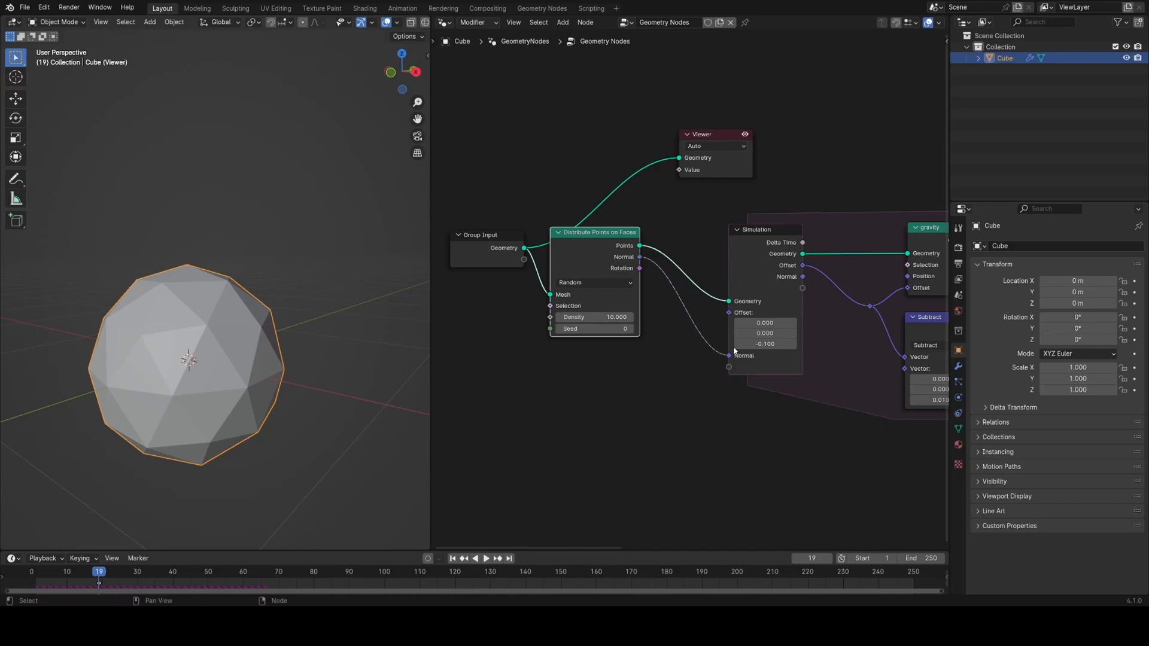
pyautogui.moveTo(759, 354); pyautogui.dragTo(533, 302, button='middle')
pyautogui.moveTo(527, 278); pyautogui.dragTo(619, 333)
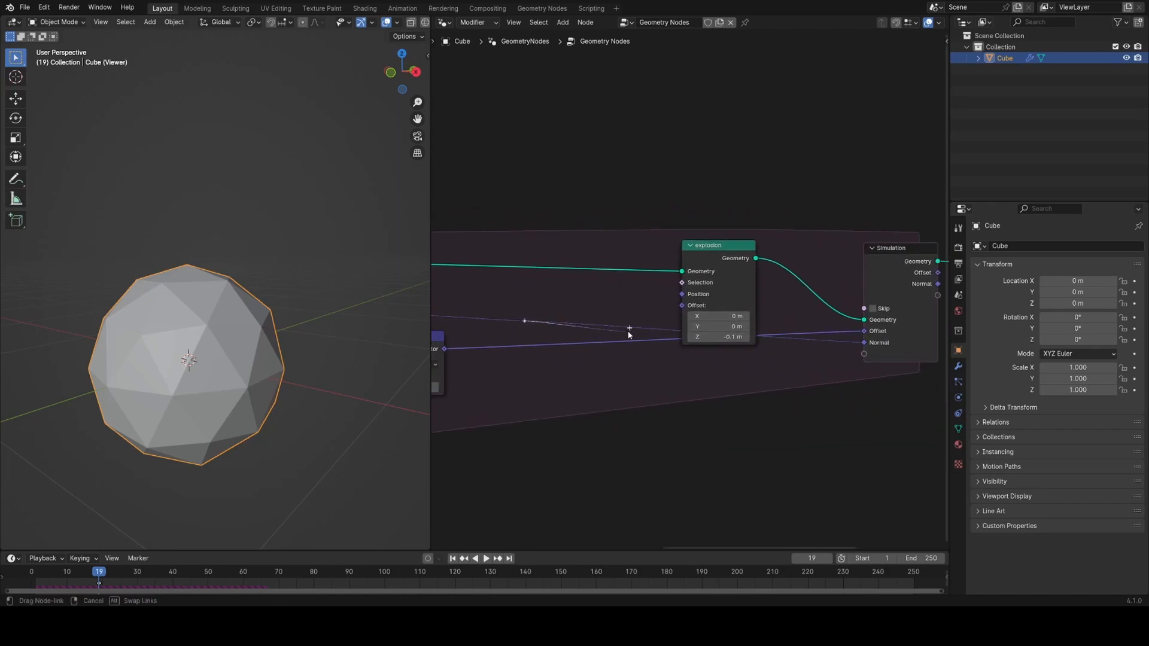
pyautogui.moveTo(684, 311); pyautogui.dragTo(683, 306)
# - Play the simulation briefly in a wider 3D view to check the normal-driven explosion
pyautogui.click(888, 573)
pyautogui.scroll(-3, 258, 365)
pyautogui.moveTo(254, 362); pyautogui.dragTo(234, 344, button='middle')
pyautogui.scroll(-2, 239, 352)
pyautogui.press('space')
pyautogui.scroll(-1, 234, 343)
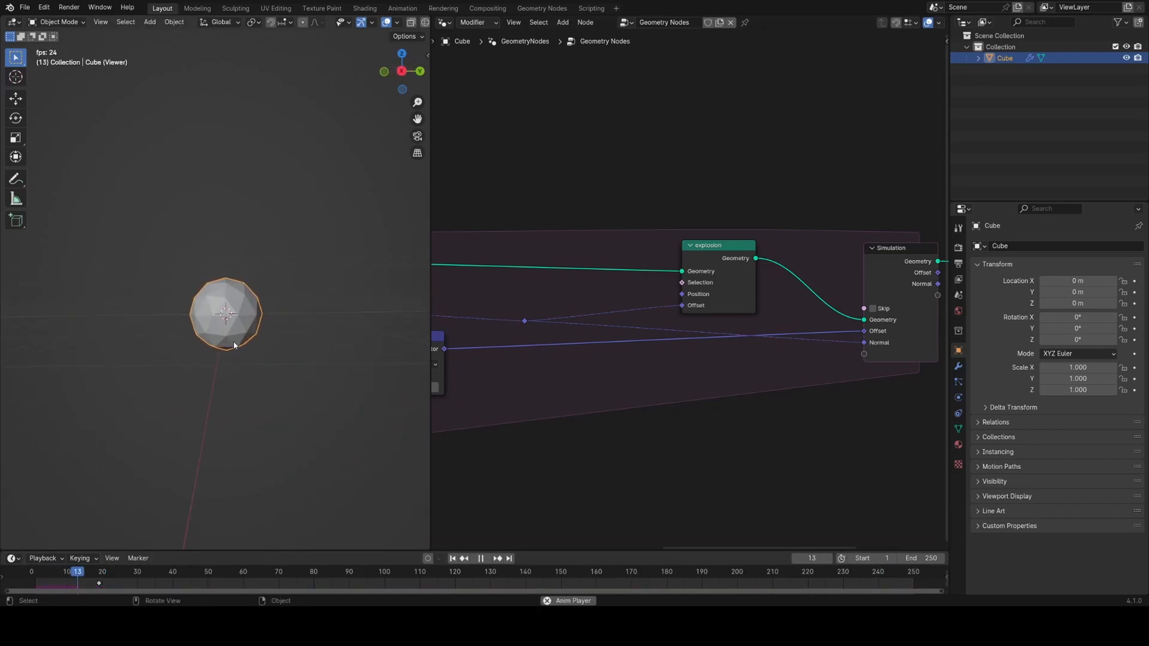
pyautogui.scroll(-2, 642, 311)
pyautogui.press('space')
# - Delete the Viewer node and replay the simulation several times from the start
pyautogui.scroll(-5, 586, 249)
pyautogui.click(530, 270)
pyautogui.press('x')
pyautogui.press('space')
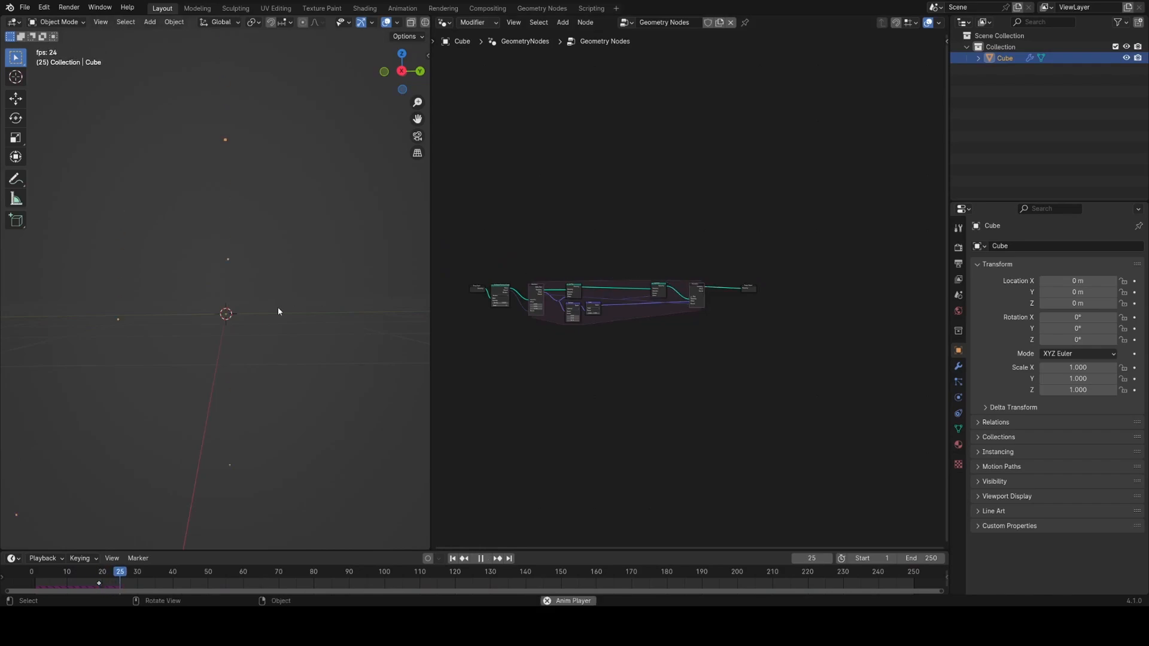
pyautogui.click(903, 573)
pyautogui.hotkey('shift', 'Left')
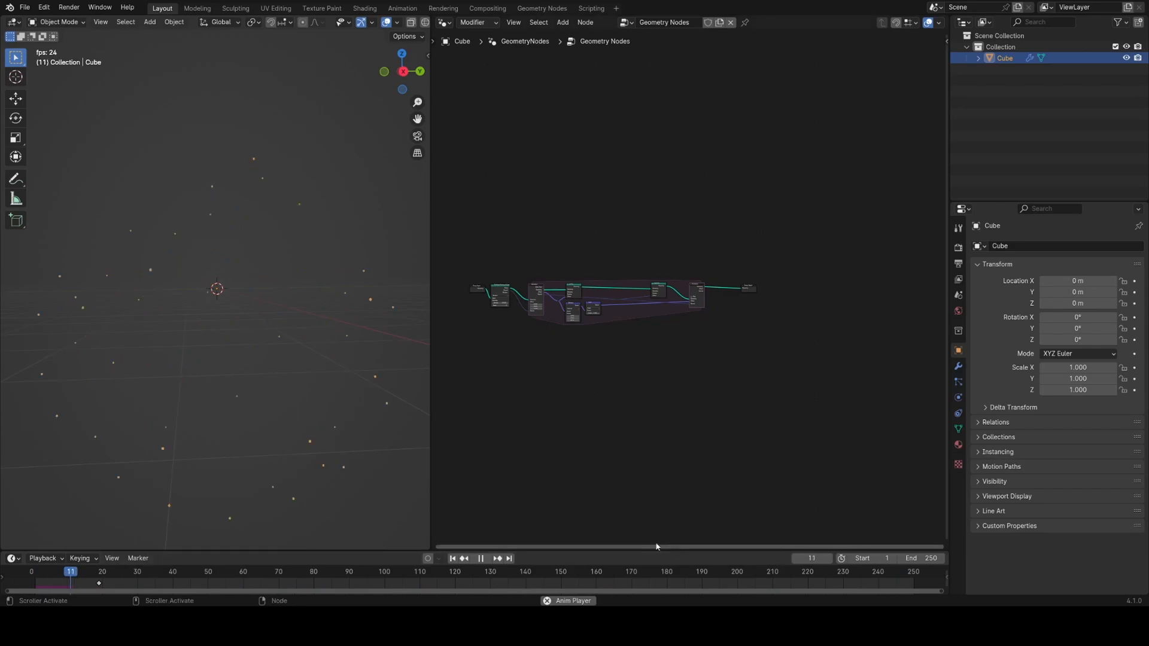
pyautogui.click(897, 570)
pyautogui.click(897, 570)
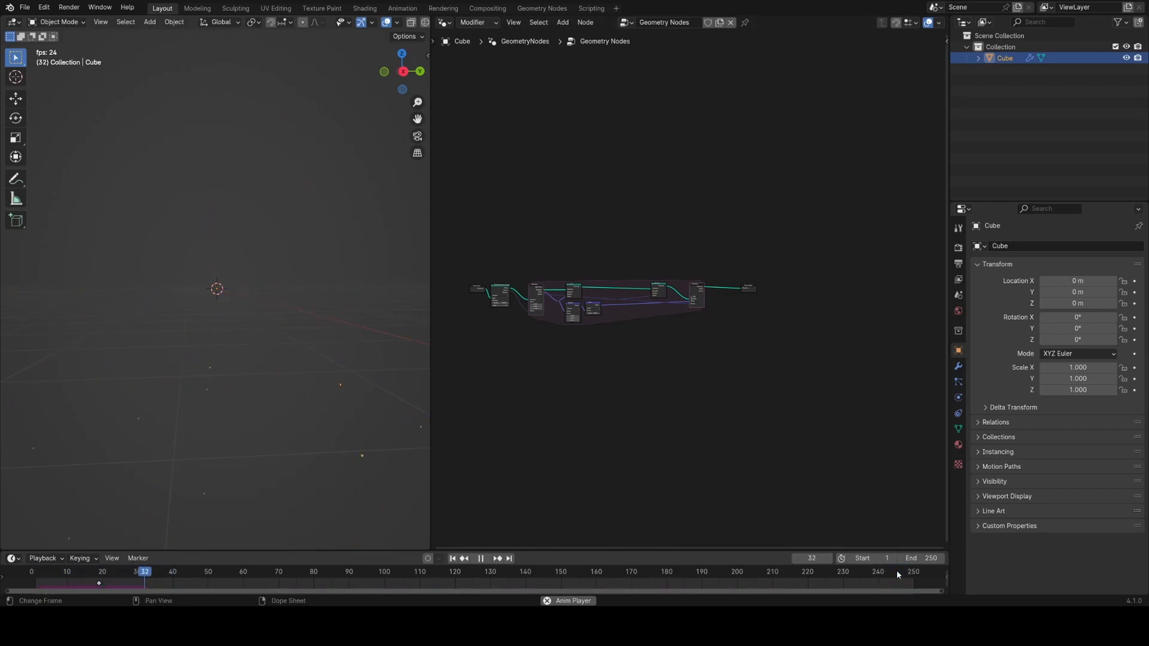
pyautogui.click(896, 570)
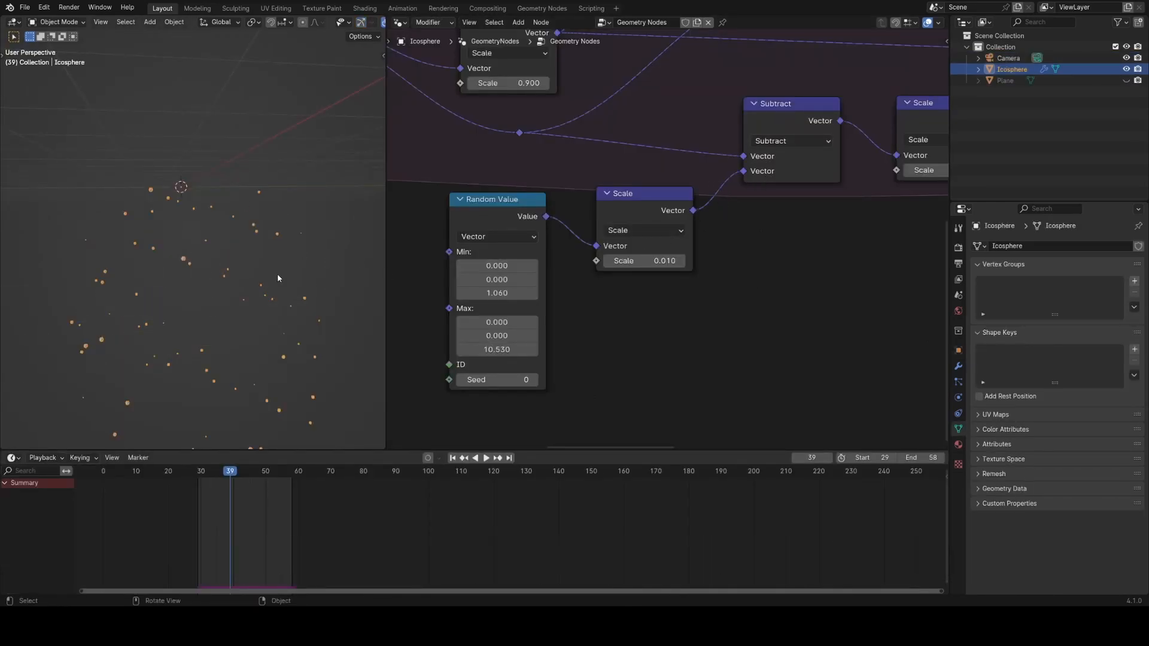
# - In the finished Icosphere scene, play the explosion and examine the Random Value and Scale nodes feeding the Subtract node
pyautogui.press('space')
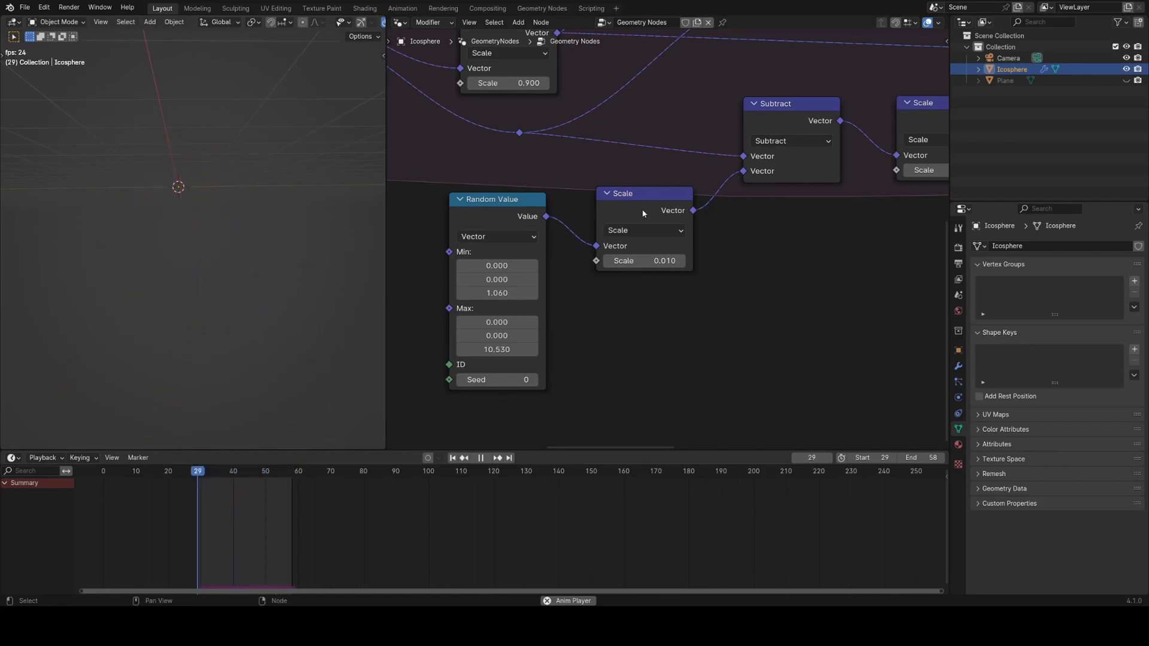
pyautogui.press('space')
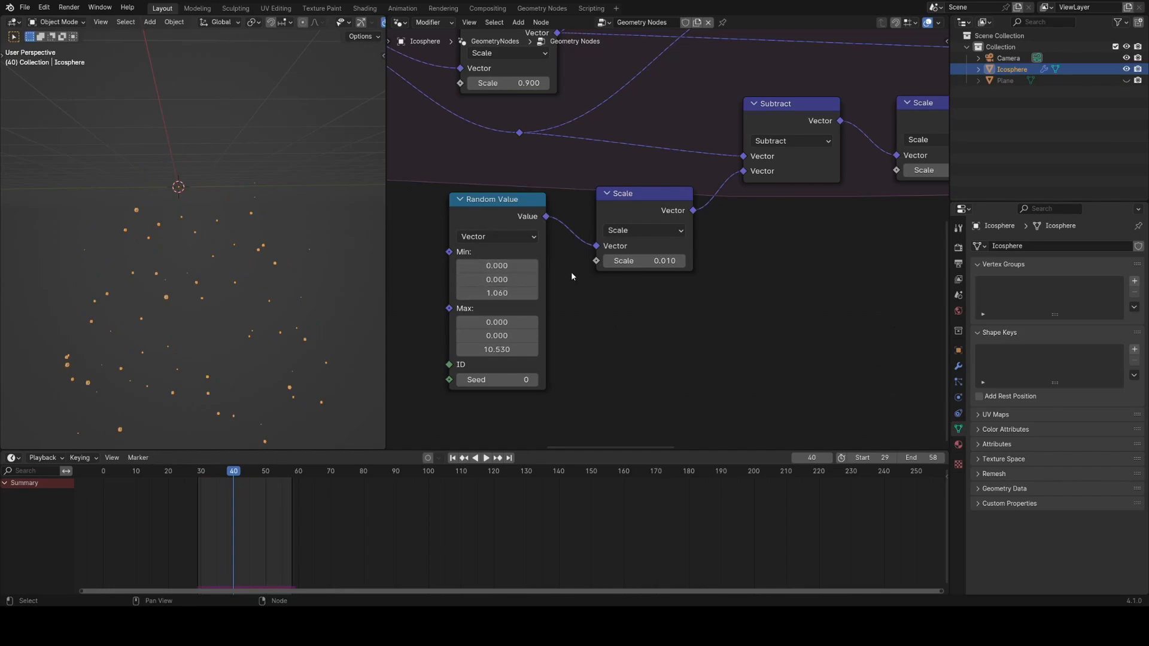
pyautogui.scroll(1, 599, 246)
pyautogui.moveTo(540, 293); pyautogui.dragTo(593, 246, button='middle')
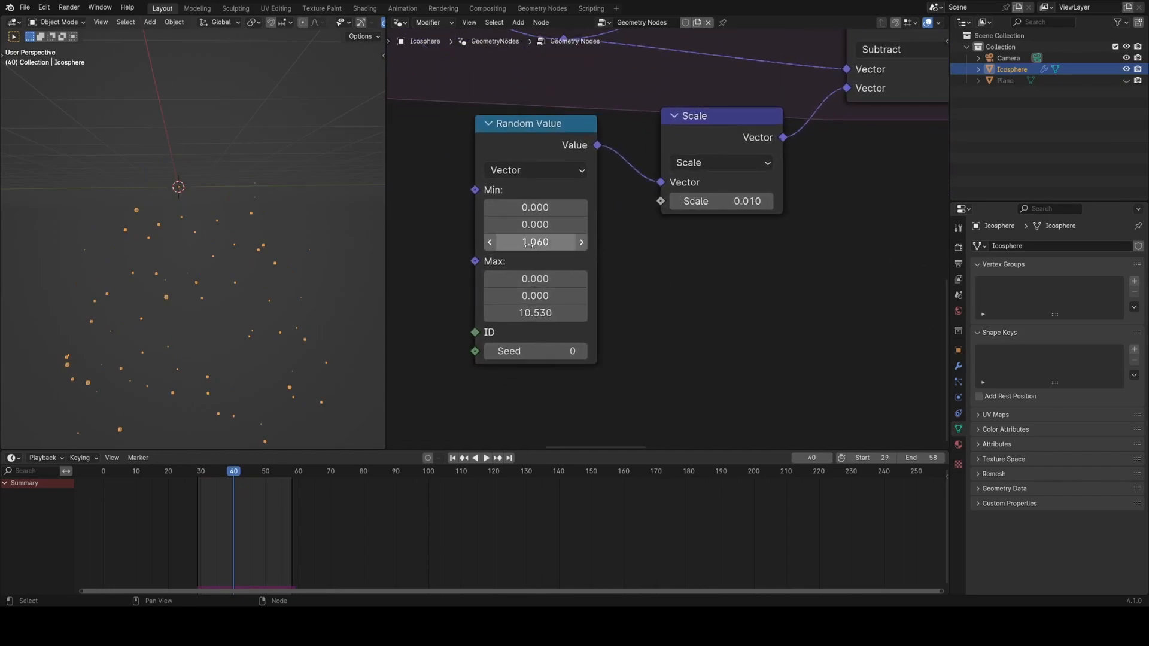
pyautogui.press('space')
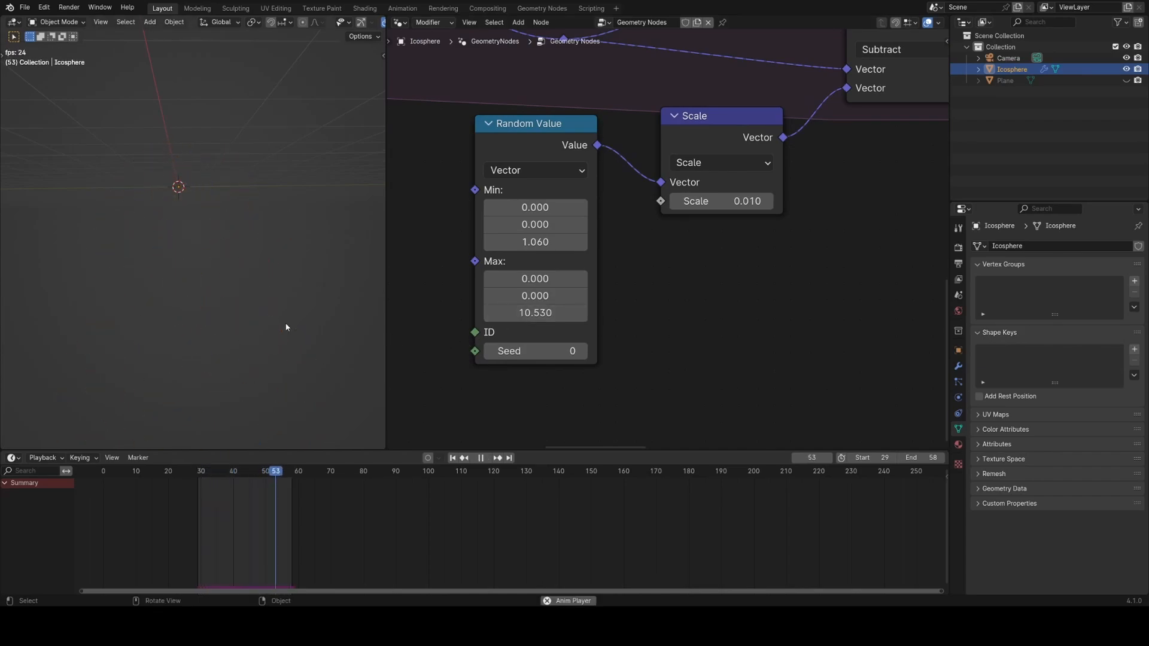
pyautogui.press('space')
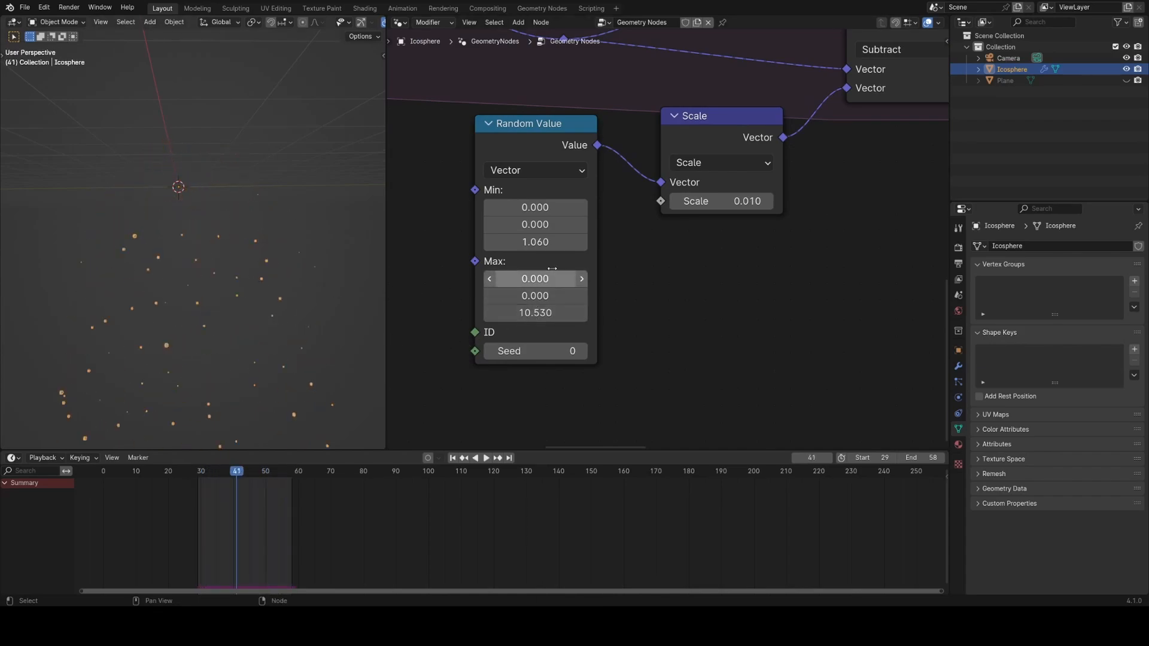
pyautogui.moveTo(806, 254); pyautogui.dragTo(684, 326, button='middle')
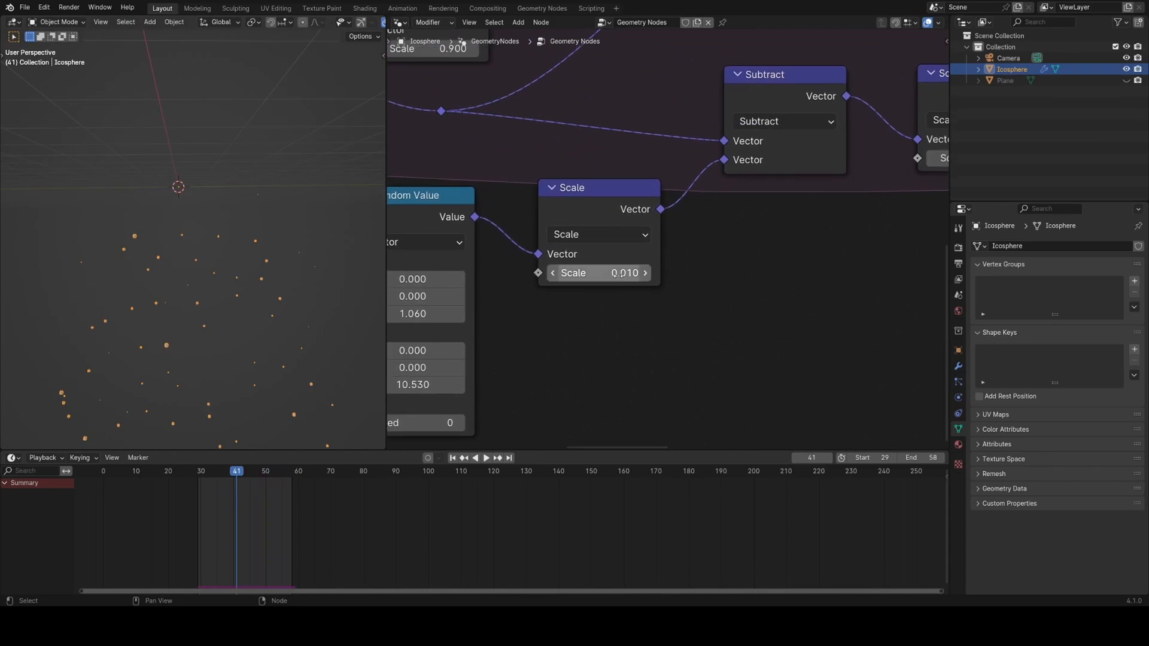
pyautogui.moveTo(753, 218); pyautogui.dragTo(577, 231, button='middle')
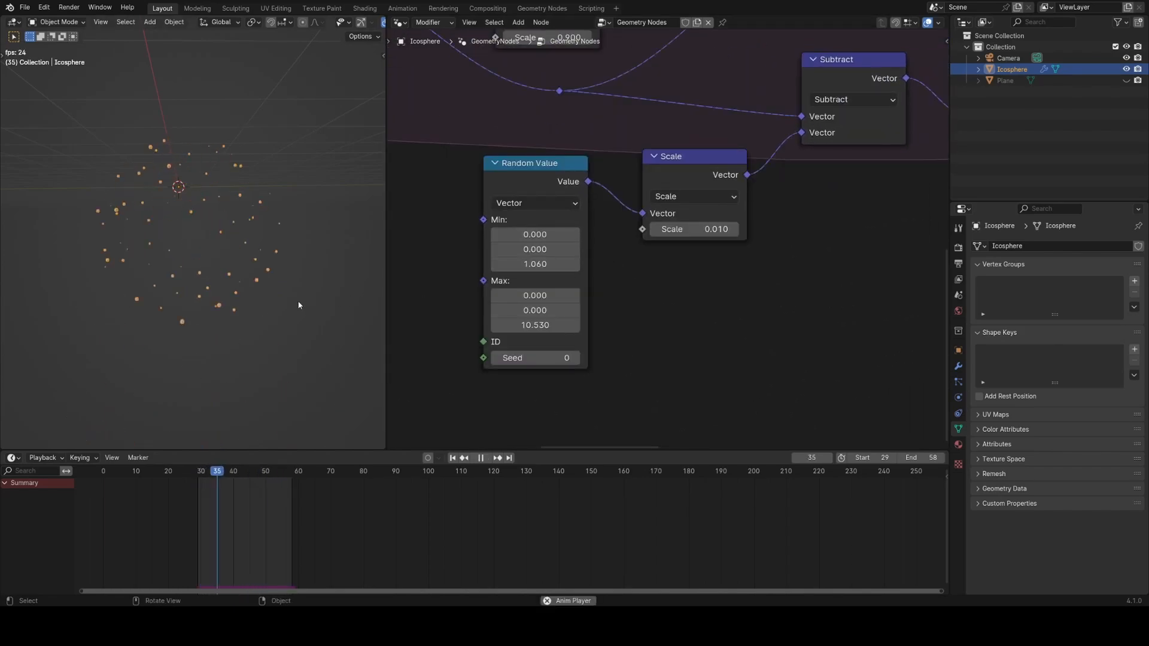
pyautogui.press('space')
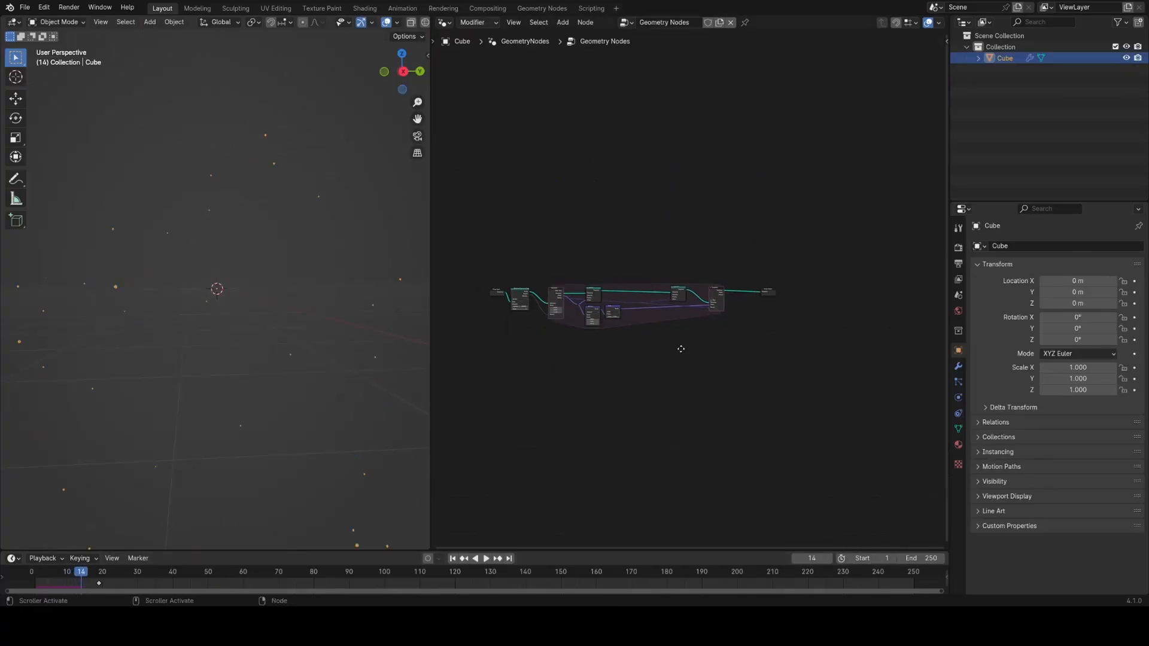
# - Back in the Cube scene, select the explosion node and play the simulation to examine how fast the points fly apart
pyautogui.scroll(5, 547, 310)
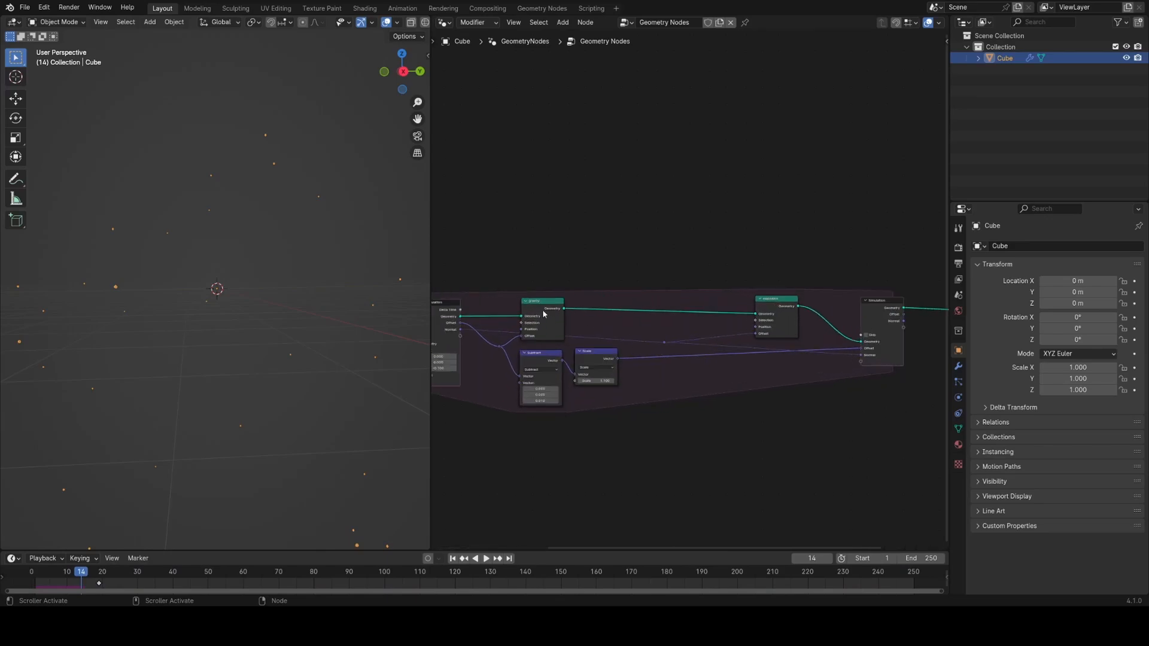
pyautogui.click(777, 314)
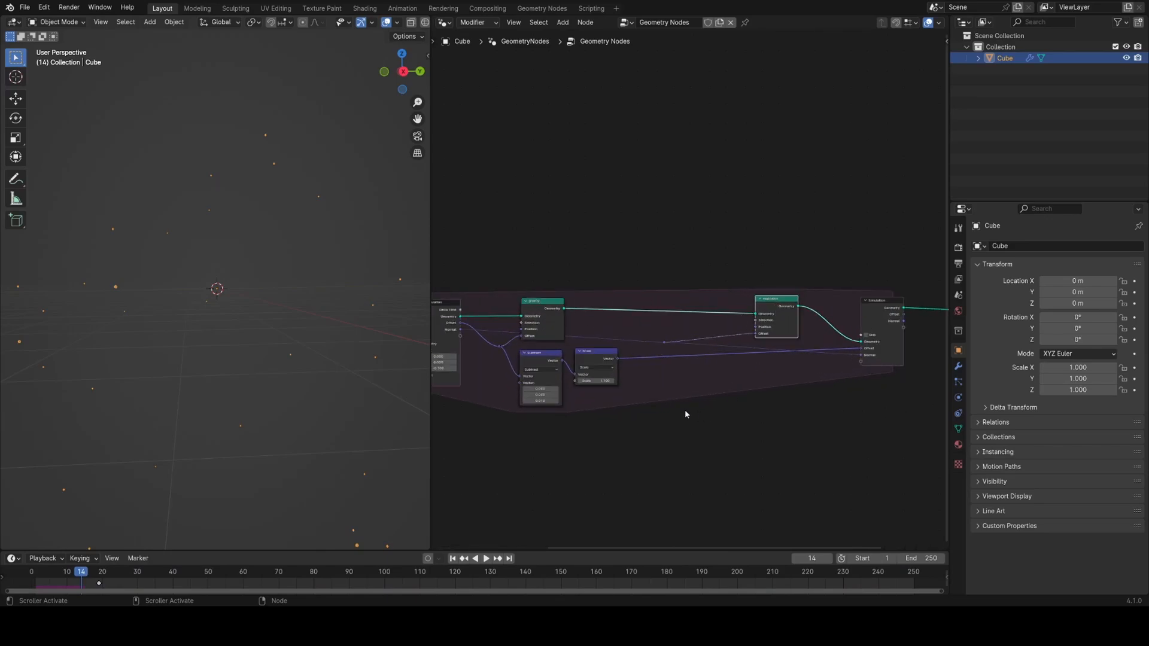
pyautogui.keyDown('shift'); pyautogui.moveTo(216, 334); pyautogui.dragTo(225, 367, button='middle'); pyautogui.keyUp('shift')
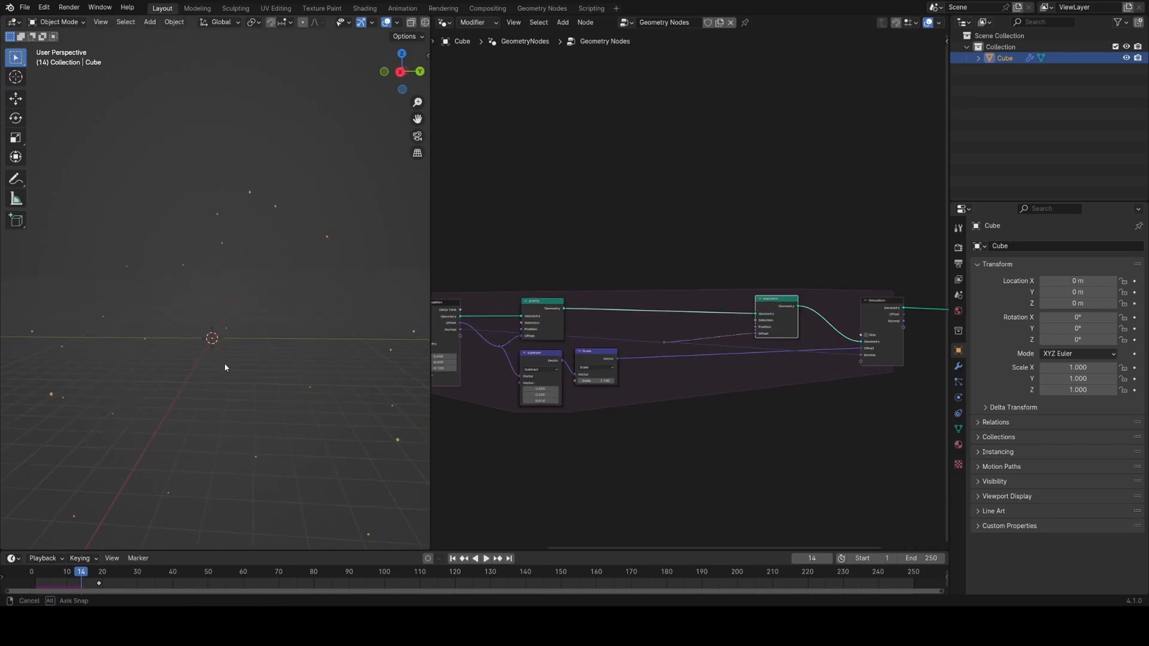
pyautogui.press('space')
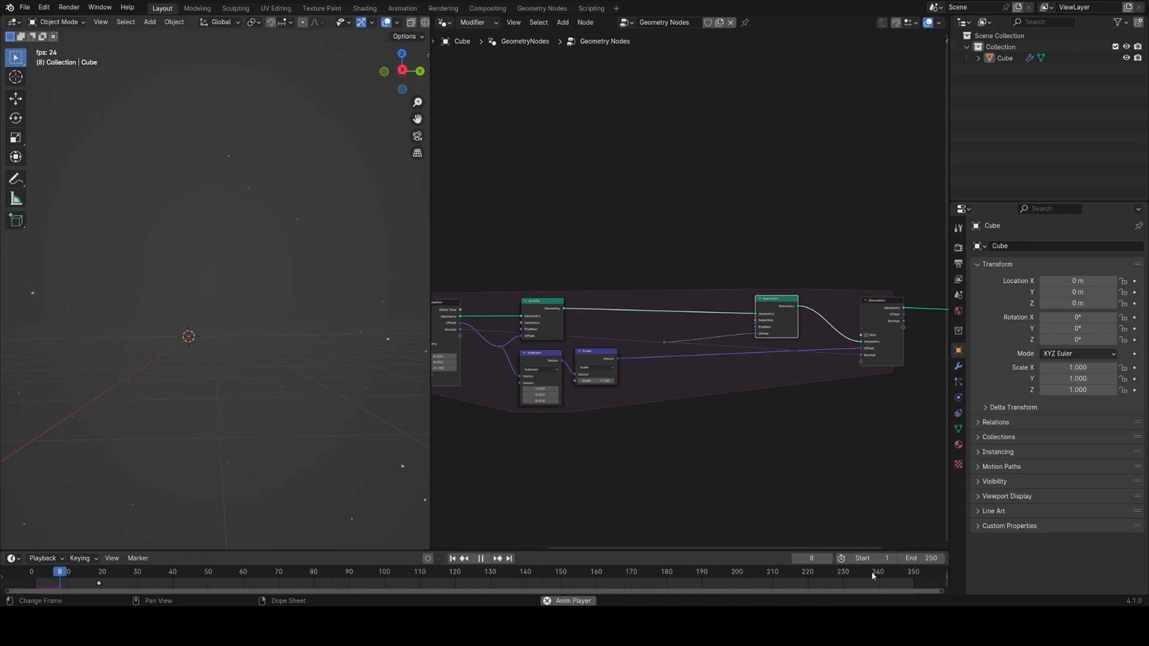
pyautogui.moveTo(282, 419); pyautogui.dragTo(256, 429, button='middle')
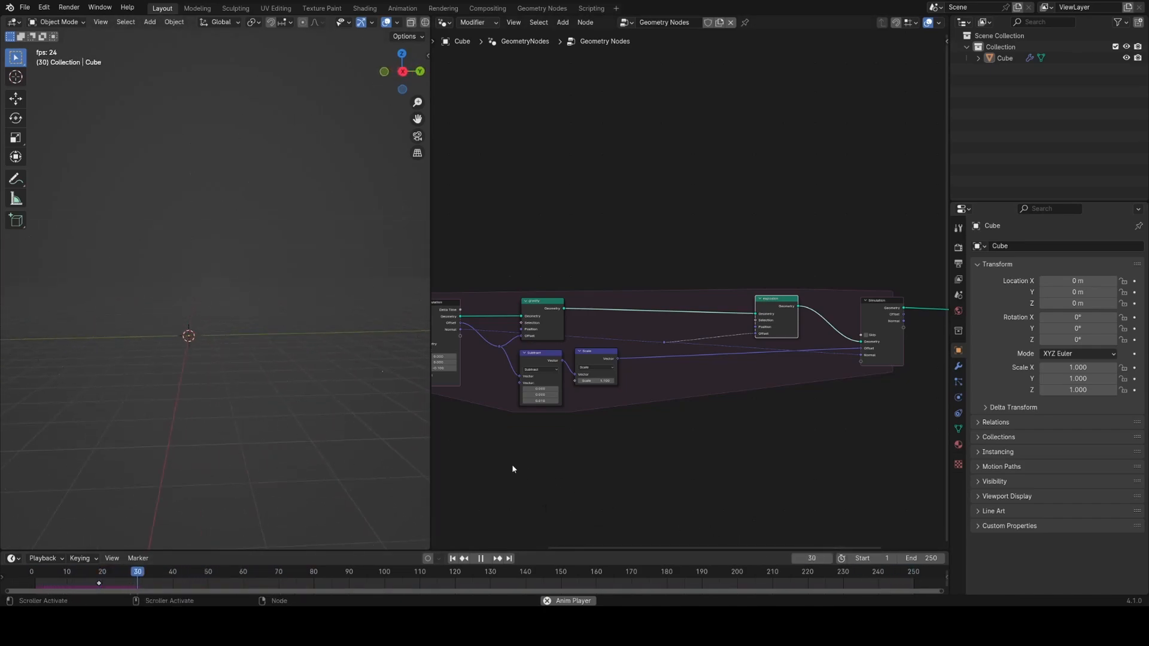
pyautogui.press('space')
# - Insert a duplicate of the Scale node on the Normal link before the Simulation output, below the explosion node
pyautogui.scroll(3, 681, 390)
pyautogui.hotkey('shift', 'a')
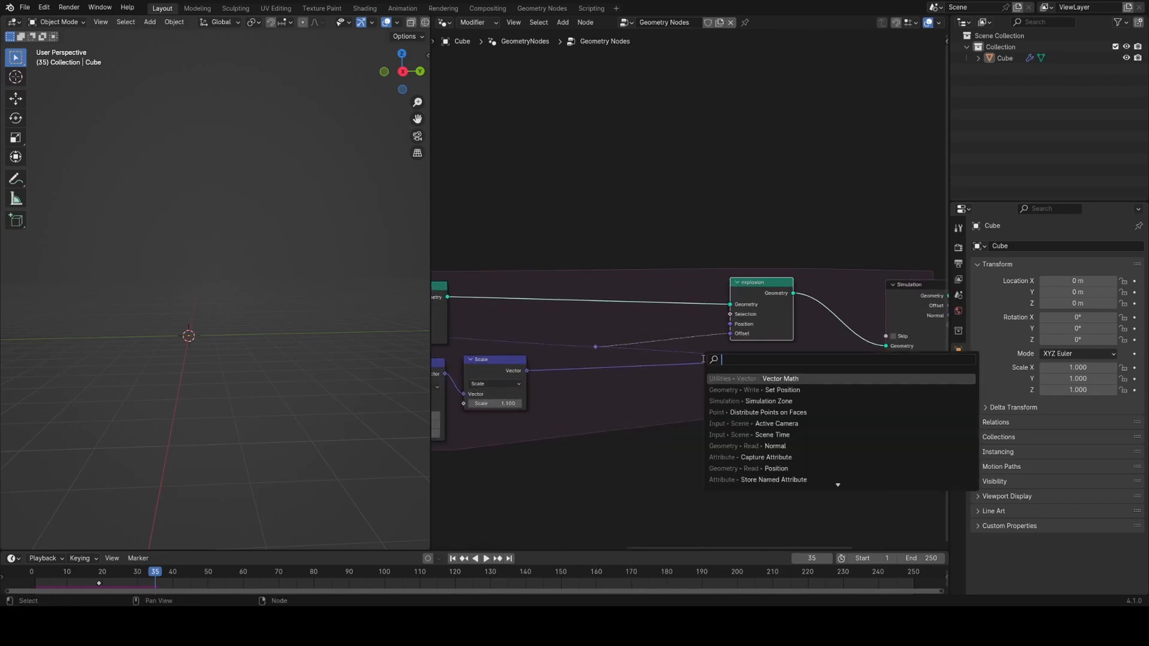
pyautogui.click(506, 374)
pyautogui.hotkey('shift', 'd')
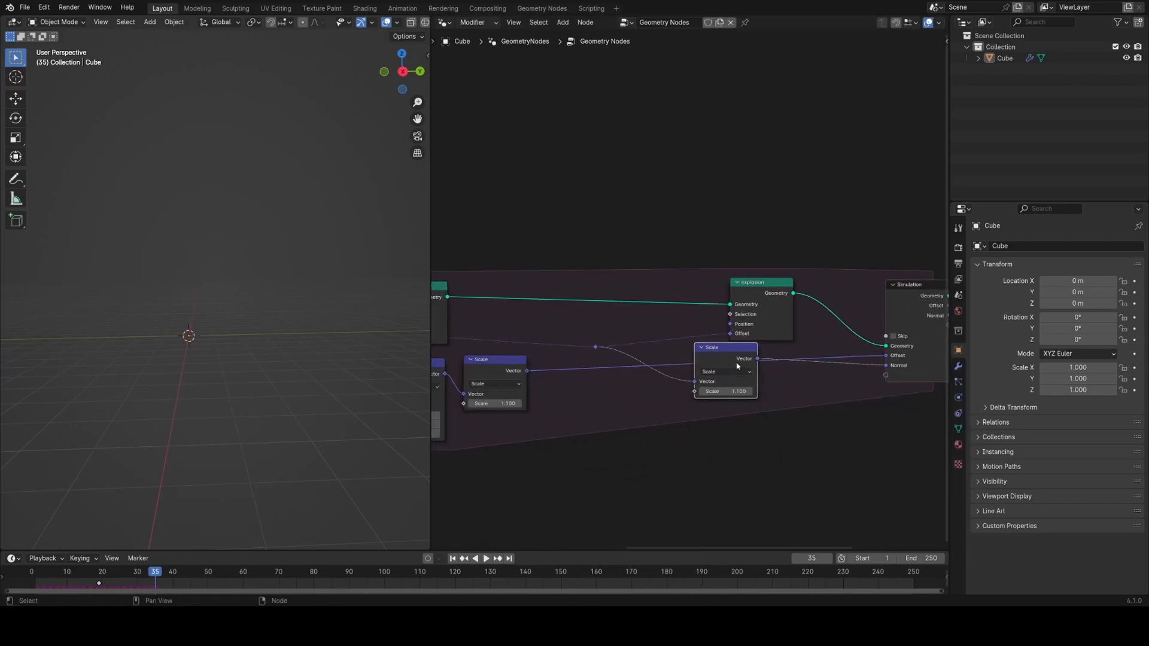
pyautogui.click(768, 369)
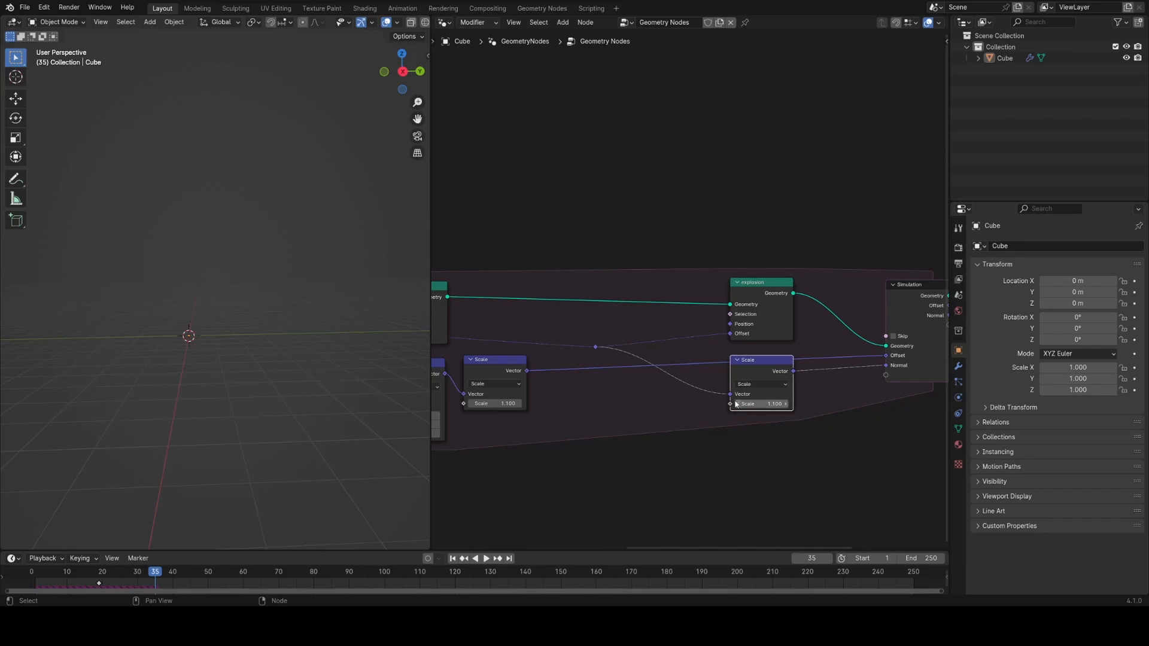
# - Try a factor of 0.9 on the Scale node below the explosion node while replaying the simulation
pyautogui.hotkey('shift', 'Left')
pyautogui.press('space')
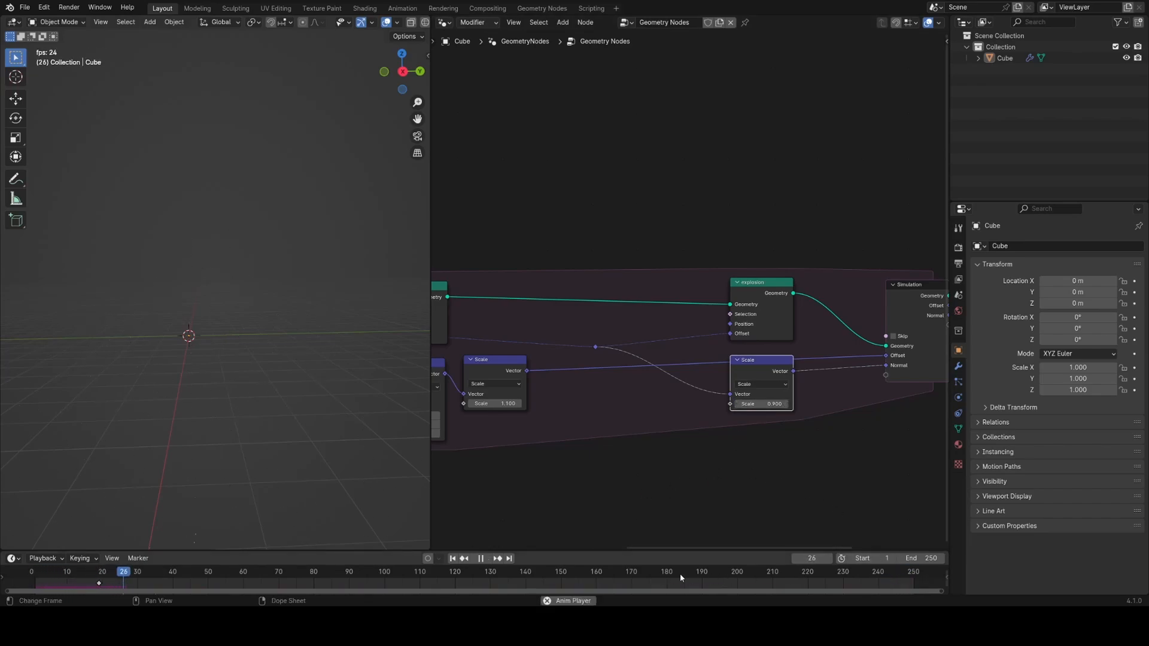
pyautogui.hotkey('shift', 'Left')
pyautogui.press('space')
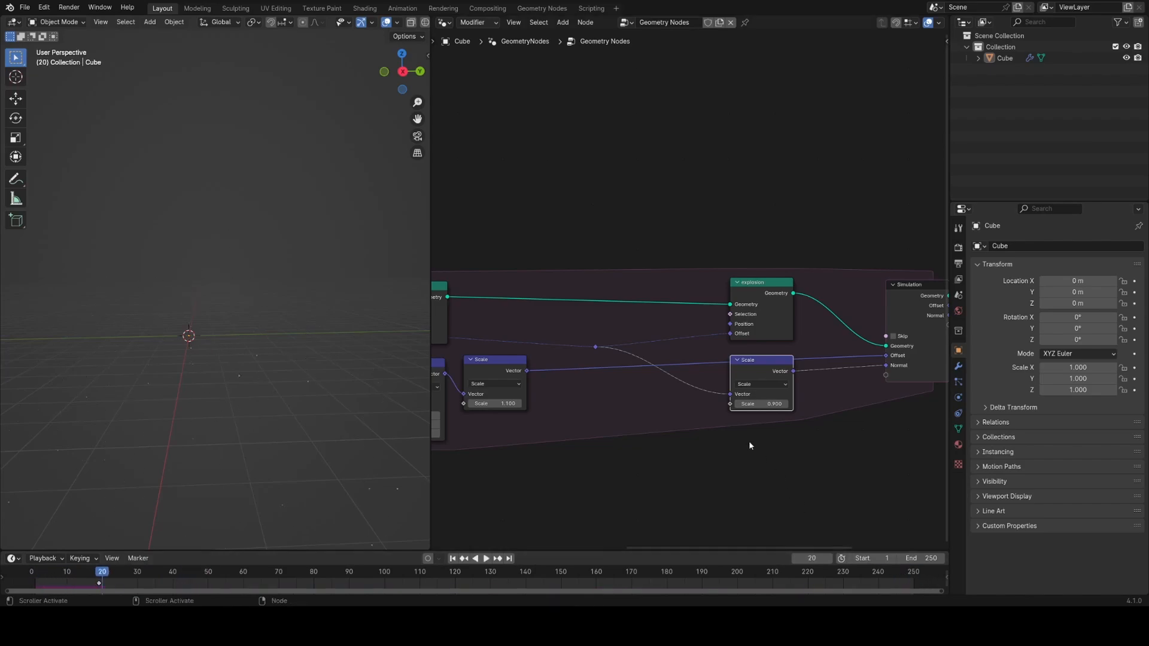
# - Set the factor of the Scale node below the explosion node to 0.6 and replay the simulation
pyautogui.click(737, 405)
pyautogui.hotkey('shift', 'Left')
pyautogui.press('space')
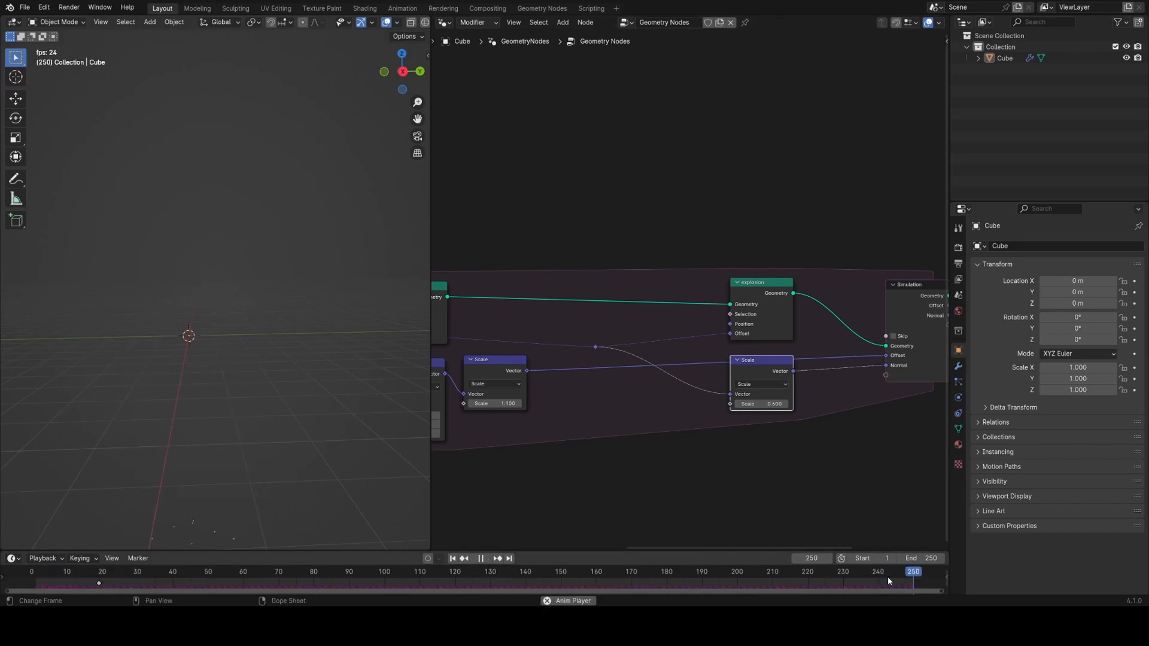
pyautogui.press('space')
# - Detach the 0.6 Scale node from inside the zone and insert it on the Normal link before the Simulation input
pyautogui.keyDown('alt'); pyautogui.moveTo(771, 371); pyautogui.dragTo(746, 446); pyautogui.keyUp('alt')
pyautogui.scroll(-3, 719, 443)
pyautogui.moveTo(710, 442); pyautogui.dragTo(878, 427, button='middle')
pyautogui.press('g')
pyautogui.click(520, 371)
pyautogui.scroll(1, 530, 362)
pyautogui.scroll(1, 524, 348)
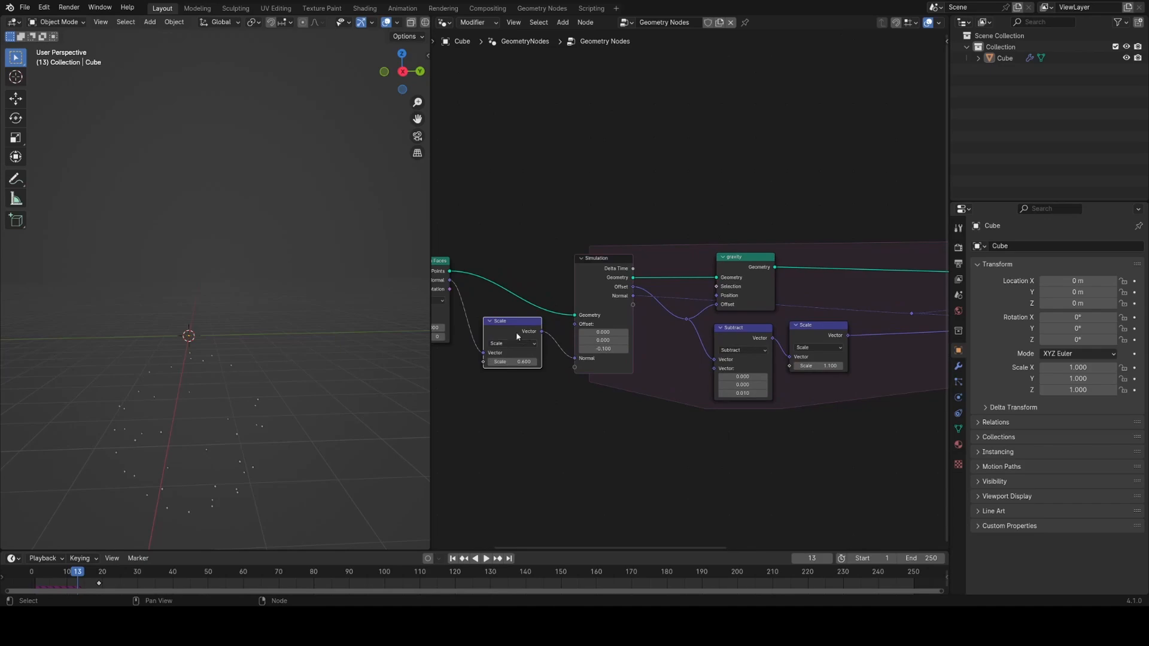
pyautogui.scroll(1, 532, 307)
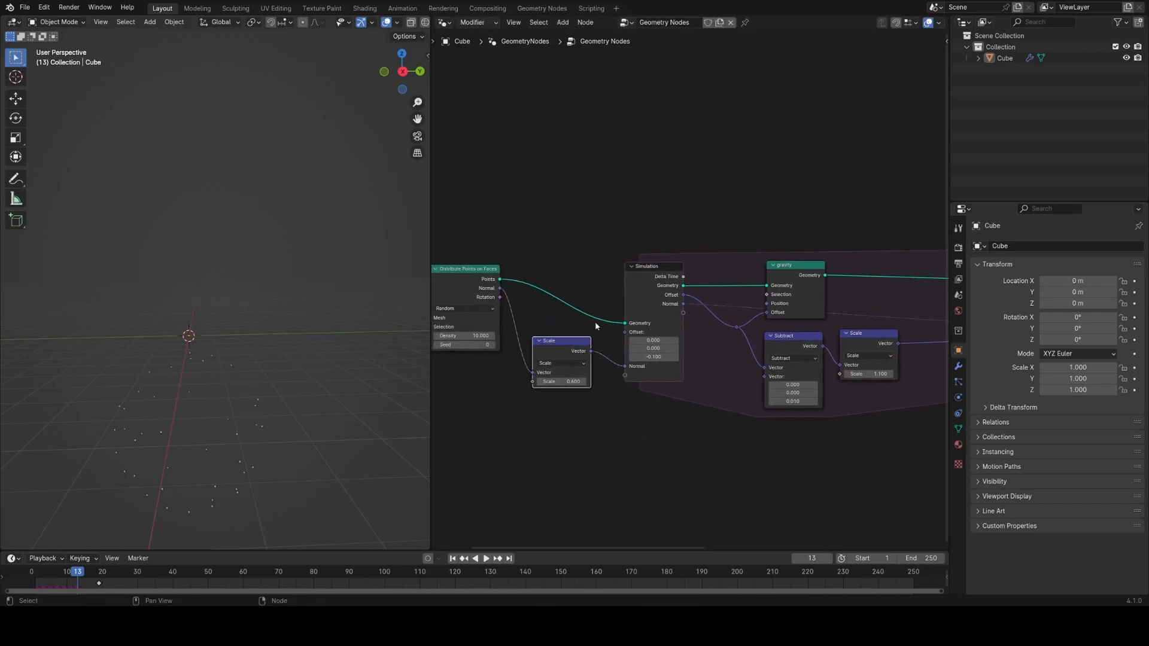
# - Replay the simulation from frame 1 with the normals scaled before they enter the zone
pyautogui.moveTo(712, 369); pyautogui.dragTo(619, 355, button='middle')
pyautogui.scroll(-4, 619, 354)
pyautogui.moveTo(753, 352); pyautogui.dragTo(650, 337, button='middle')
pyautogui.scroll(-3, 653, 340)
pyautogui.click(893, 575)
pyautogui.press('space')
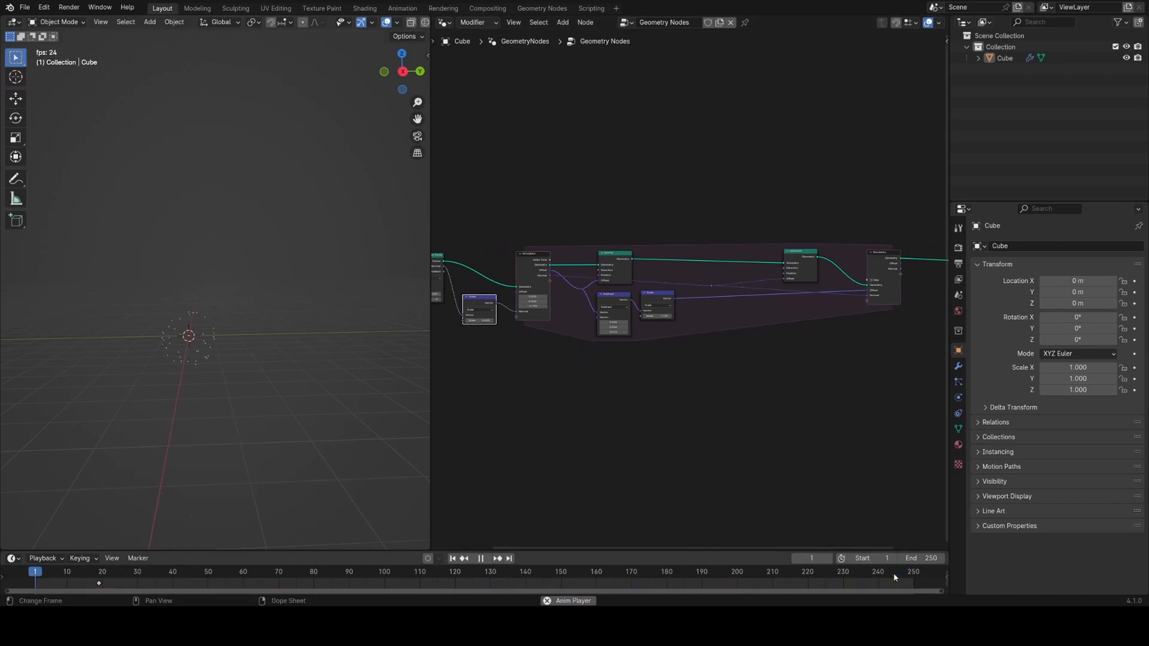
# - Try the simulation without scaled normals by detaching the Scale node placed before the Simulation input
pyautogui.moveTo(572, 430); pyautogui.dragTo(756, 423, button='middle')
pyautogui.scroll(4, 777, 409)
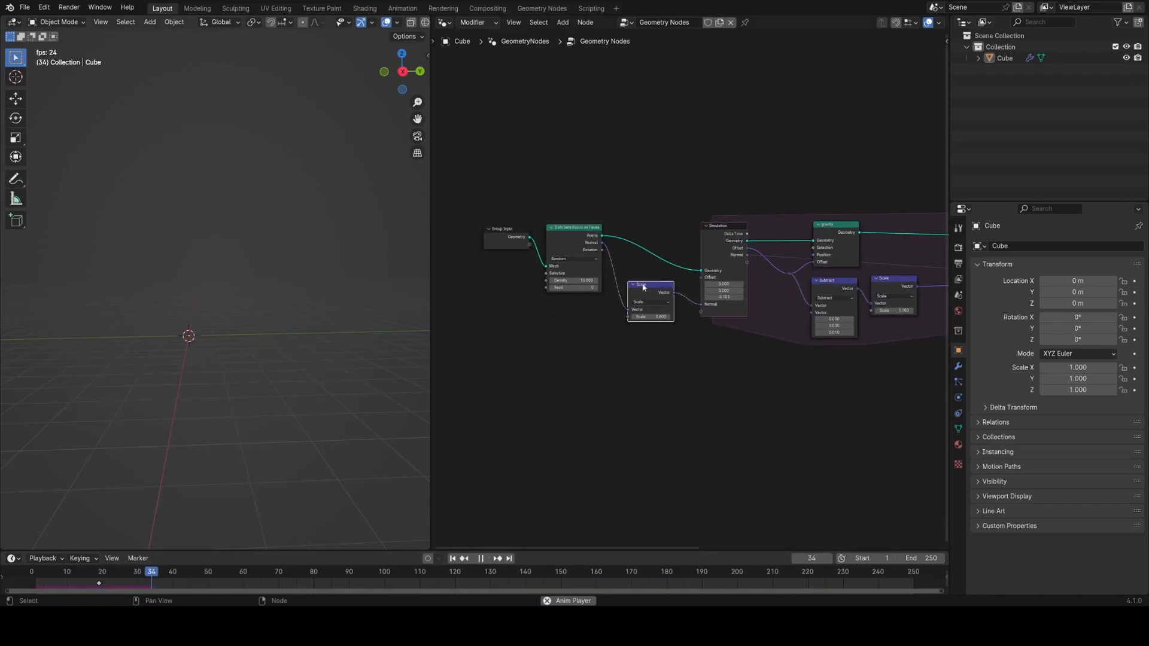
pyautogui.keyDown('alt'); pyautogui.moveTo(653, 293); pyautogui.dragTo(663, 359); pyautogui.keyUp('alt')
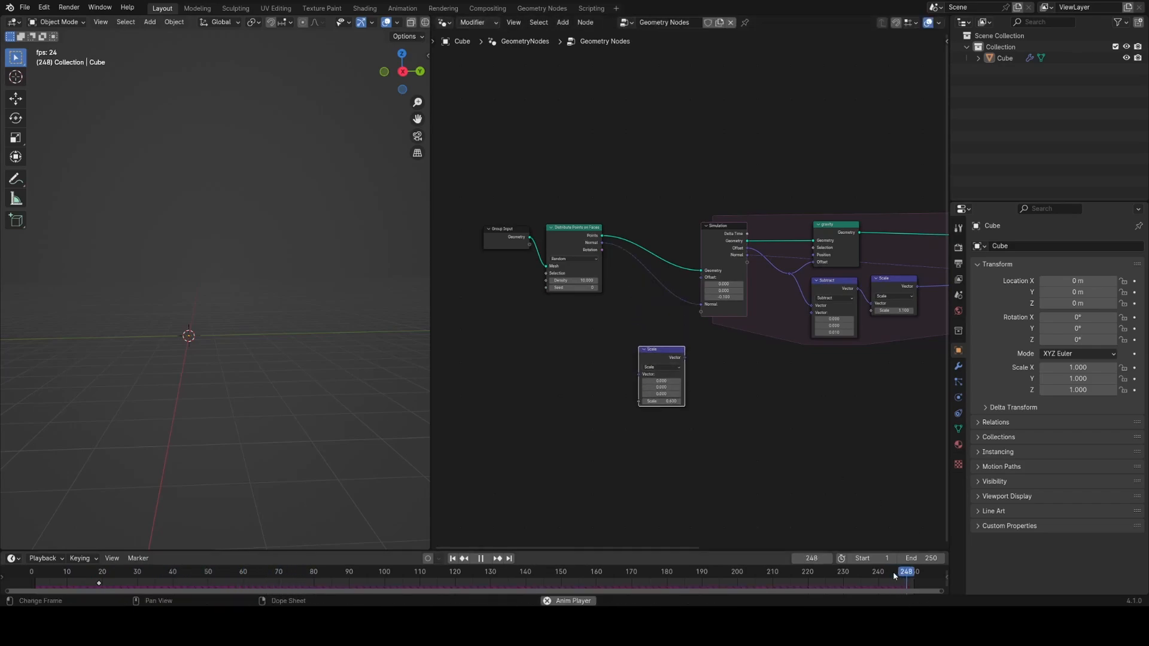
pyautogui.press('space')
# - Reinsert the Scale node before the Simulation input and add a duplicate on the Normal link before the Simulation output
pyautogui.moveTo(676, 374); pyautogui.dragTo(652, 273)
pyautogui.press('Home')
pyautogui.press('g')
pyautogui.scroll(5, 778, 335)
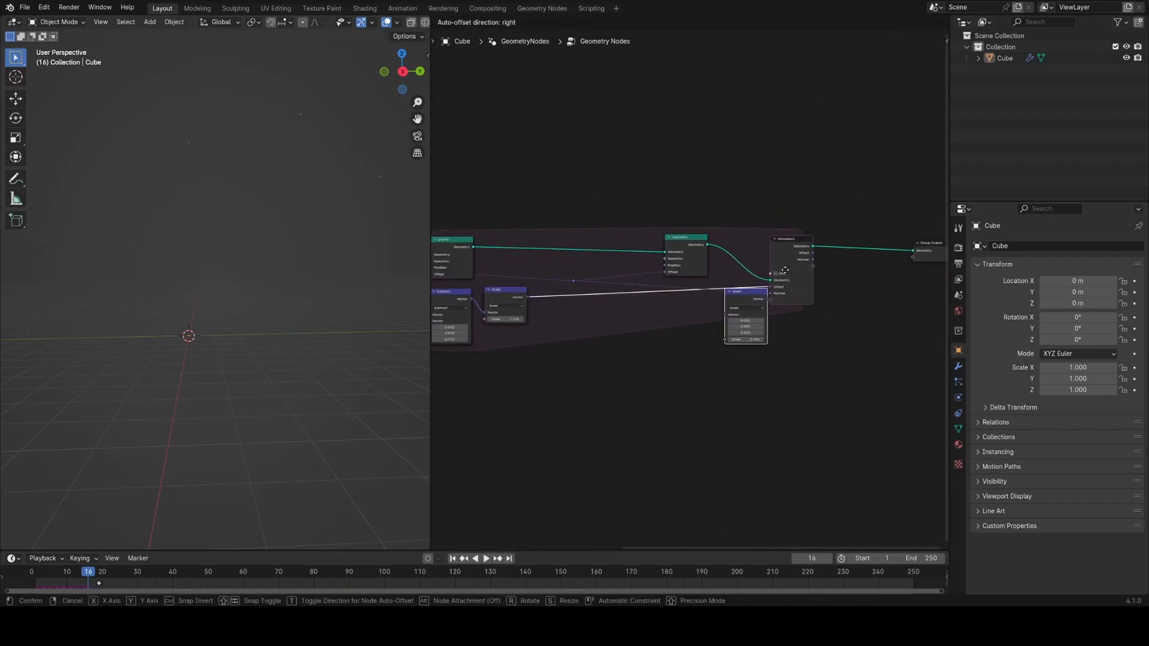
pyautogui.click(778, 287)
pyautogui.moveTo(748, 299); pyautogui.dragTo(623, 317)
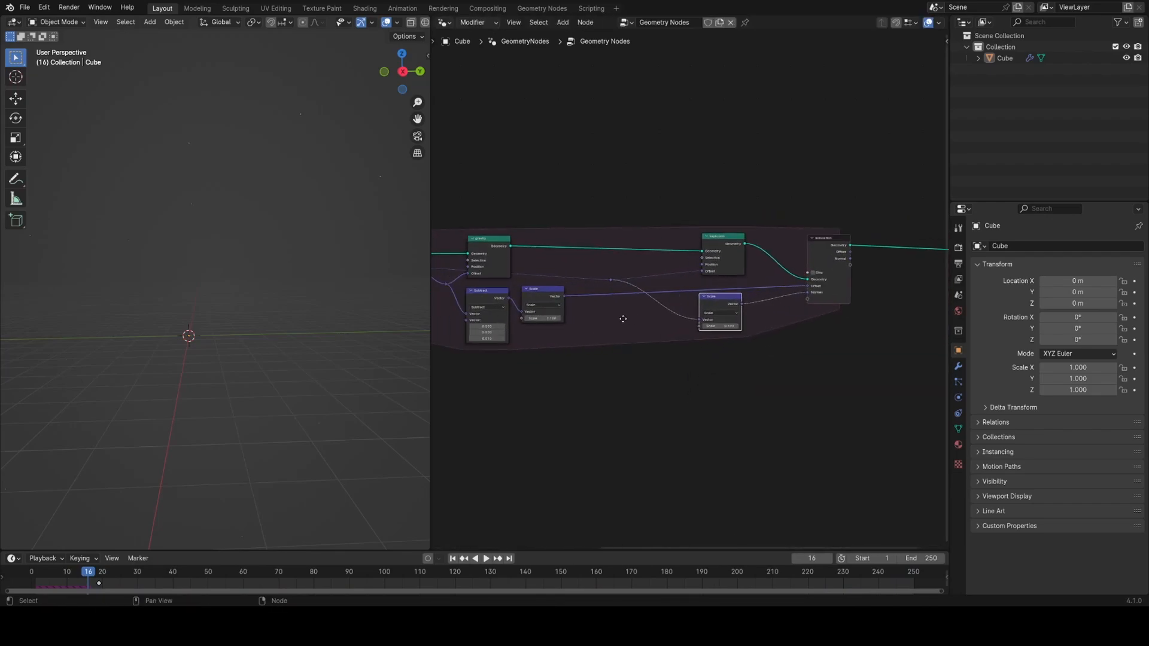
# - Replay the simulation with the normals scaled both before the Simulation input and inside the zone
pyautogui.scroll(3, 700, 323)
pyautogui.click(782, 328)
pyautogui.click(896, 576)
pyautogui.scroll(-5, 656, 422)
pyautogui.moveTo(657, 422); pyautogui.dragTo(796, 432, button='middle')
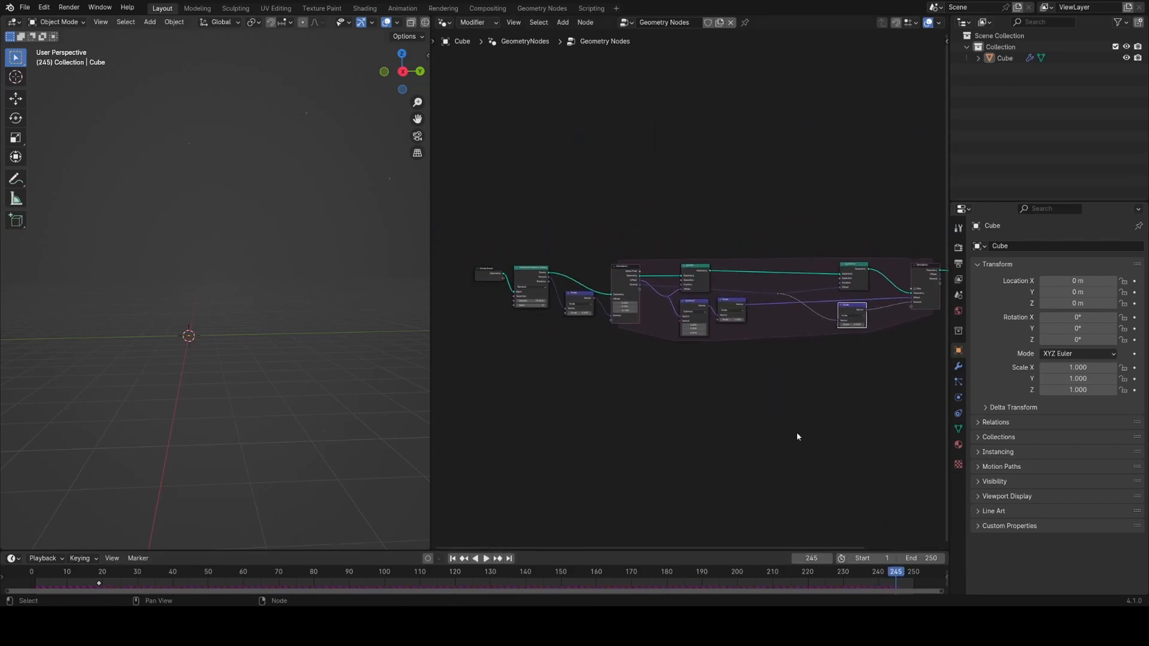
pyautogui.press('space')
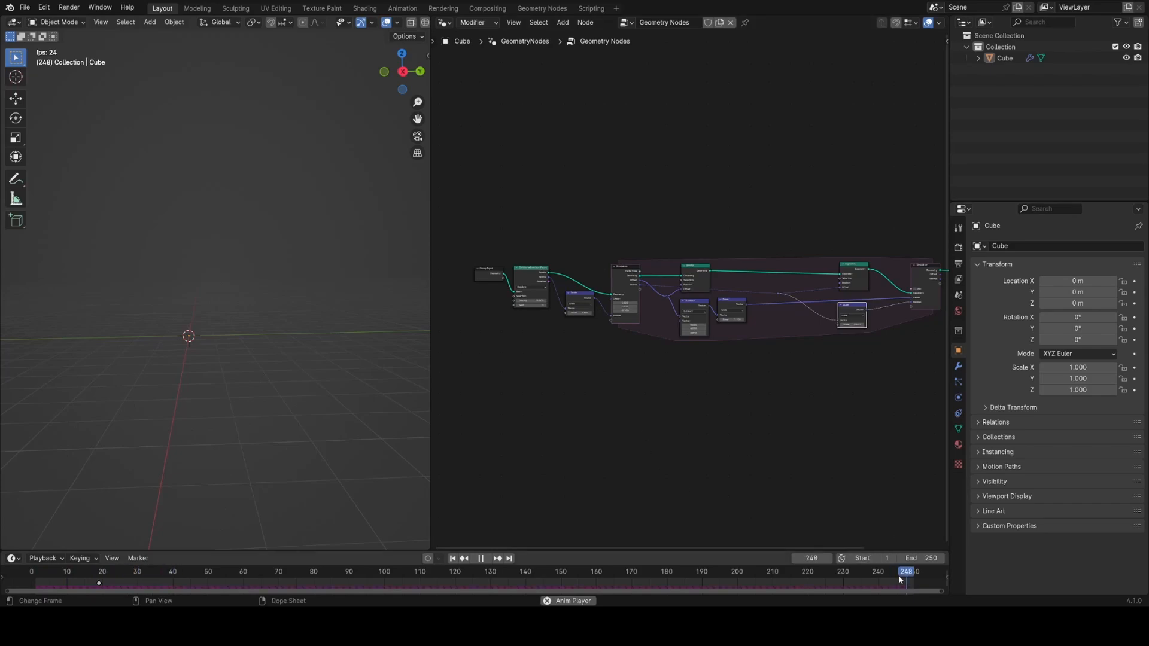
pyautogui.press('space')
# - Set the Scale node before the Simulation input to 0.8 and replay the simulation
pyautogui.scroll(5, 671, 359)
pyautogui.keyDown('ctrl'); pyautogui.scroll(2, 664, 317); pyautogui.keyUp('ctrl')
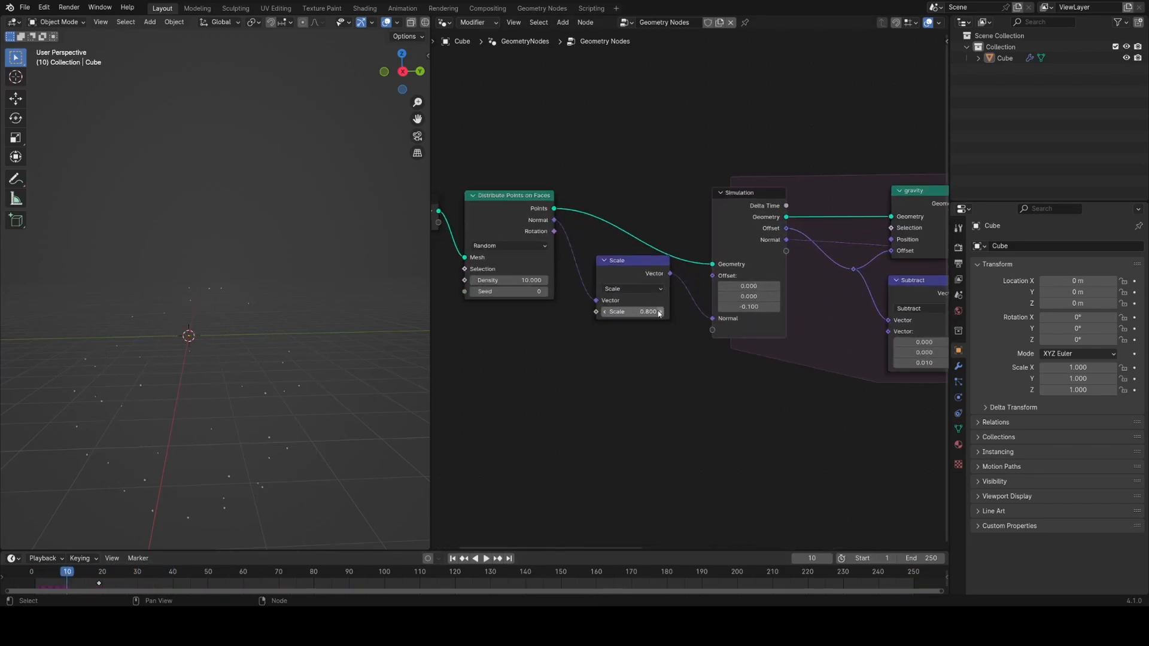
pyautogui.press('space')
pyautogui.click(901, 578)
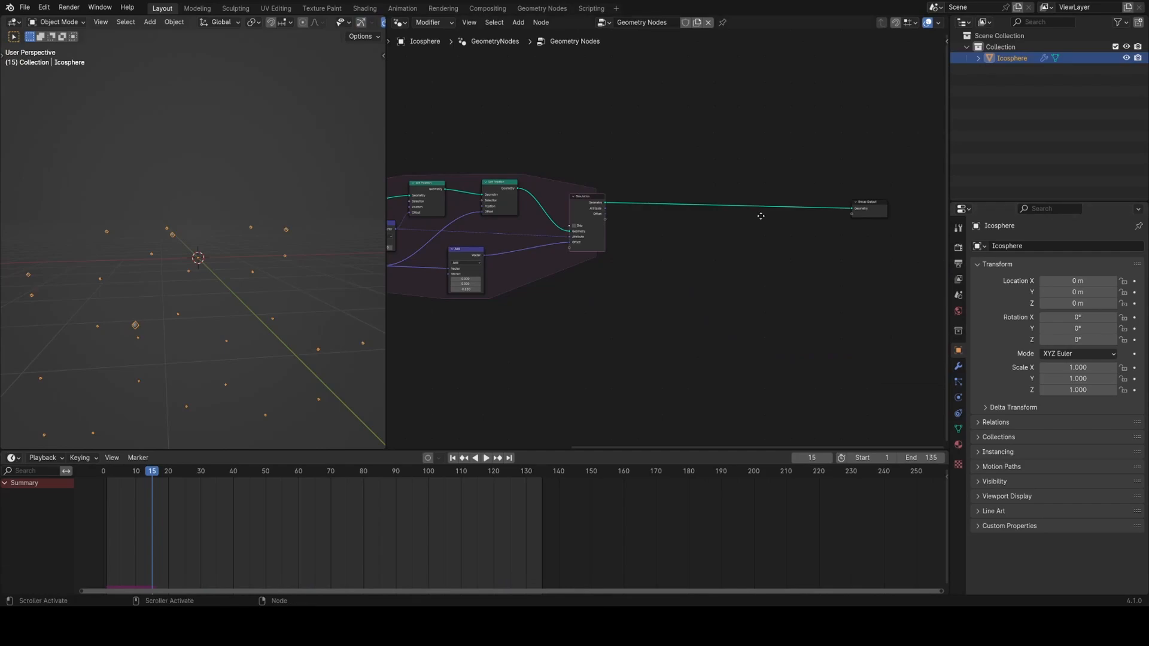
# - Insert an Instance on Points node on the link between the Simulation output and the Group Output
pyautogui.moveTo(760, 216); pyautogui.dragTo(695, 213, button='middle')
pyautogui.hotkey('shift', 'a')
pyautogui.write('instance')
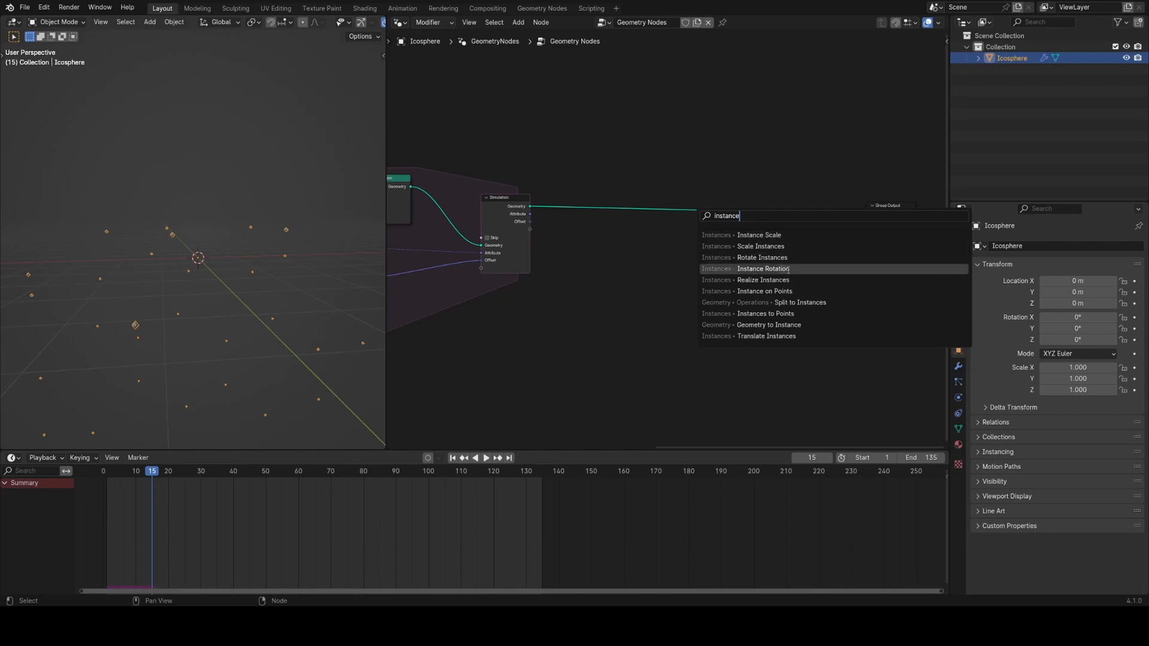
pyautogui.click(765, 291)
pyautogui.click(725, 191)
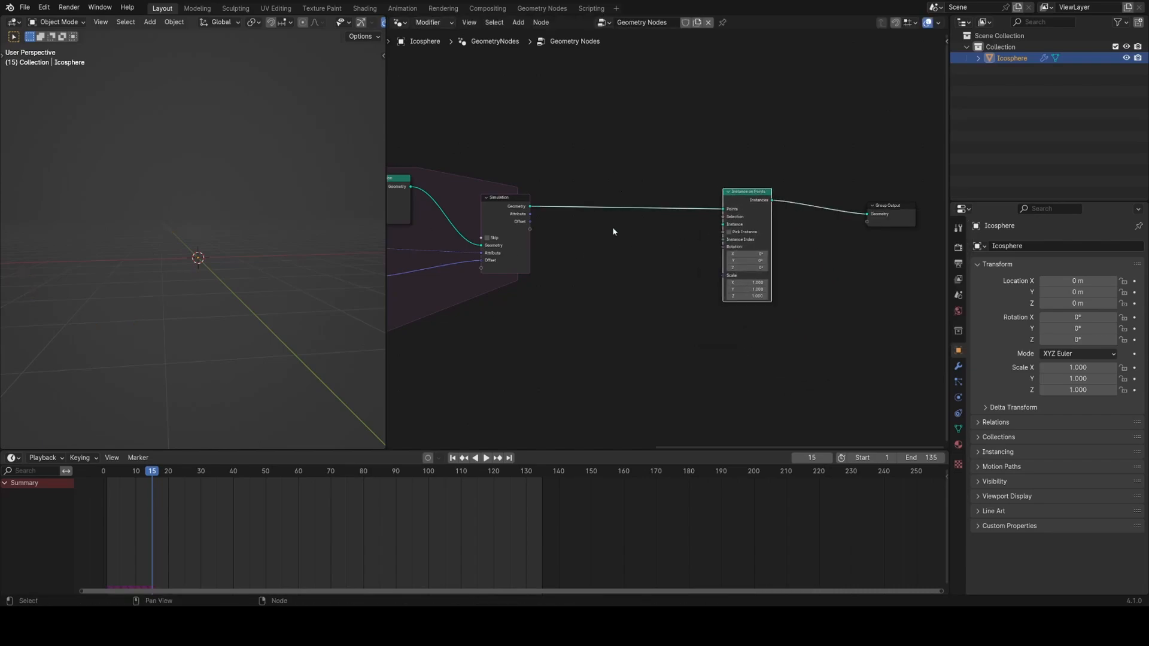
# - Connect a new Ico Sphere node's Mesh to the Instance input of Instance on Points
pyautogui.scroll(2, 658, 250)
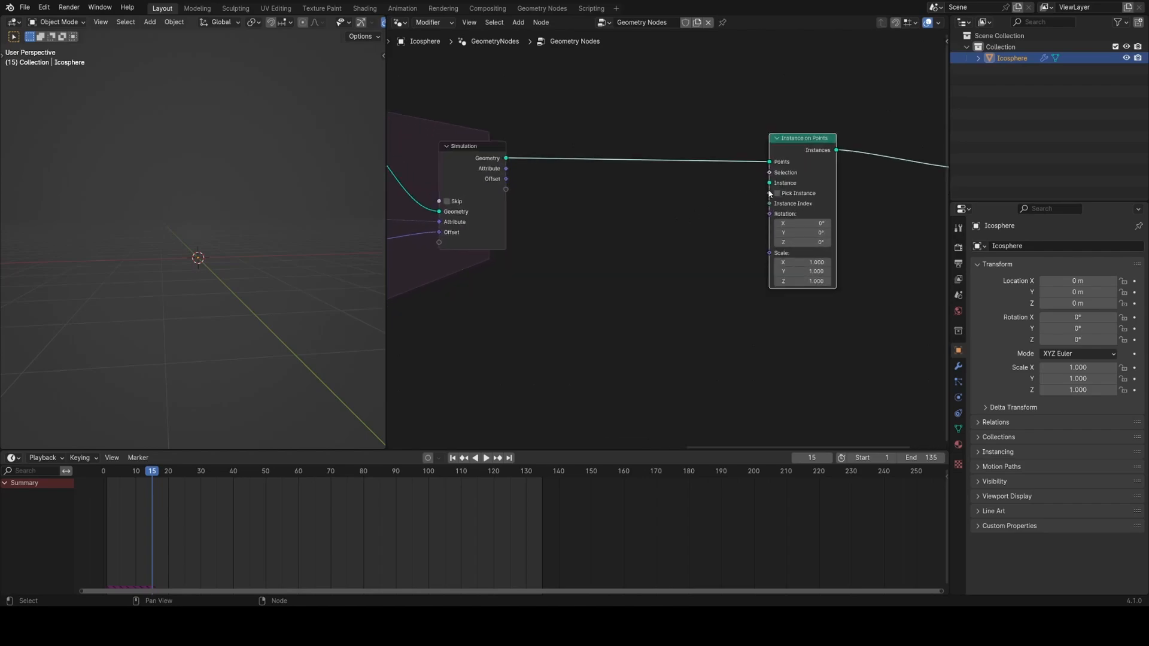
pyautogui.moveTo(771, 186)
pyautogui.mouseDown()
pyautogui.moveTo(692, 247)
pyautogui.moveTo(652, 211)
pyautogui.moveTo(649, 226)
pyautogui.moveTo(758, 183)
pyautogui.mouseUp()
pyautogui.moveTo(697, 227); pyautogui.dragTo(697, 227)
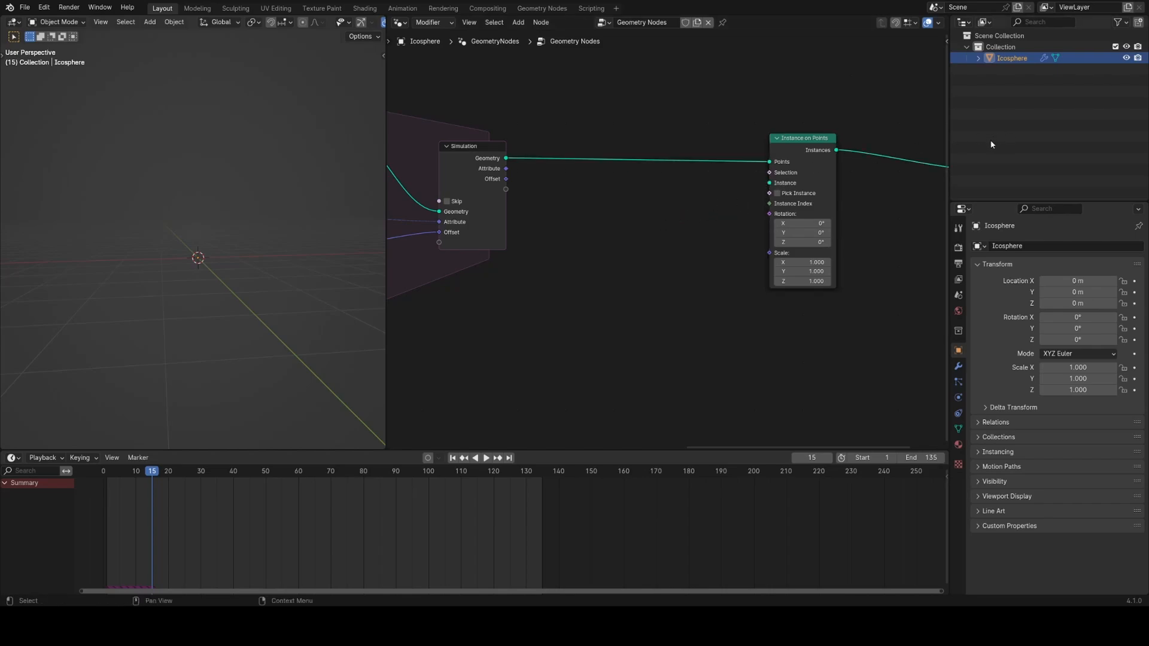
pyautogui.moveTo(772, 202); pyautogui.dragTo(697, 233)
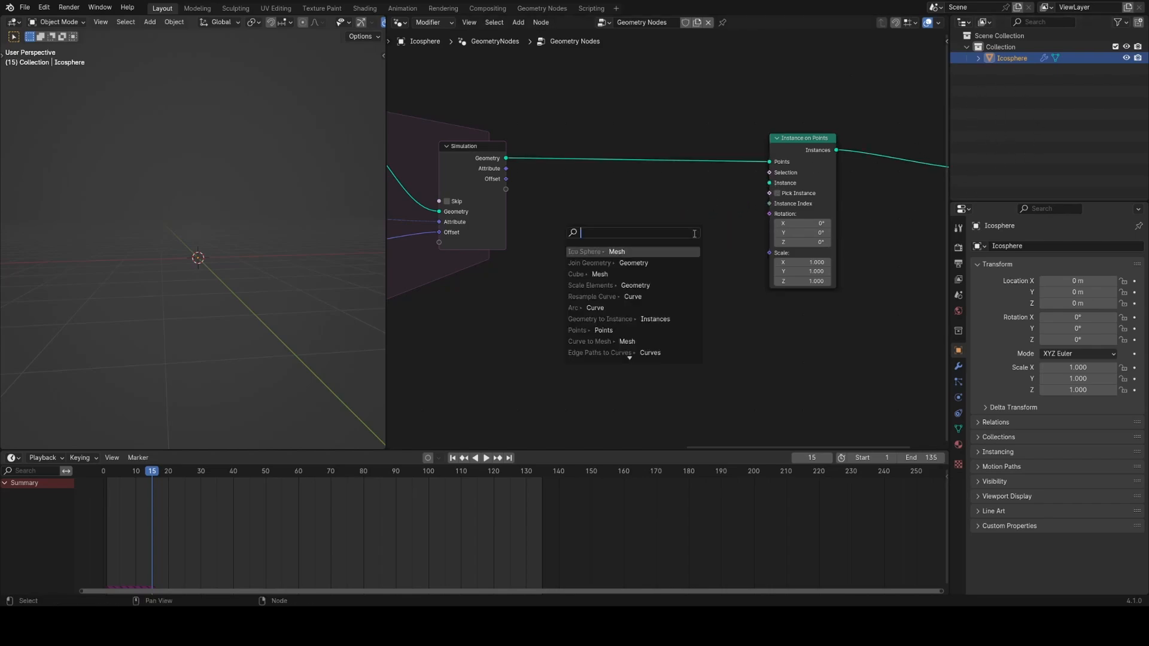
pyautogui.click(589, 251)
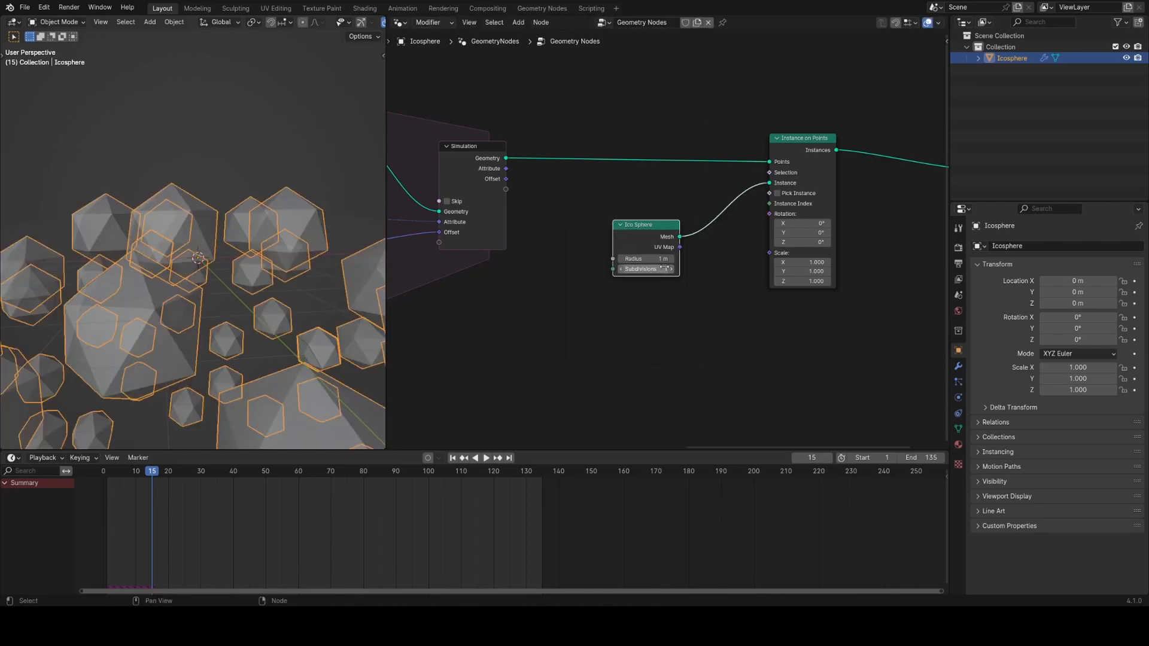
# - Set the Ico Sphere to 2 subdivisions and a 0.025 m radius, and play back the instanced particles
pyautogui.click(671, 269)
pyautogui.moveTo(644, 254); pyautogui.dragTo(615, 262)
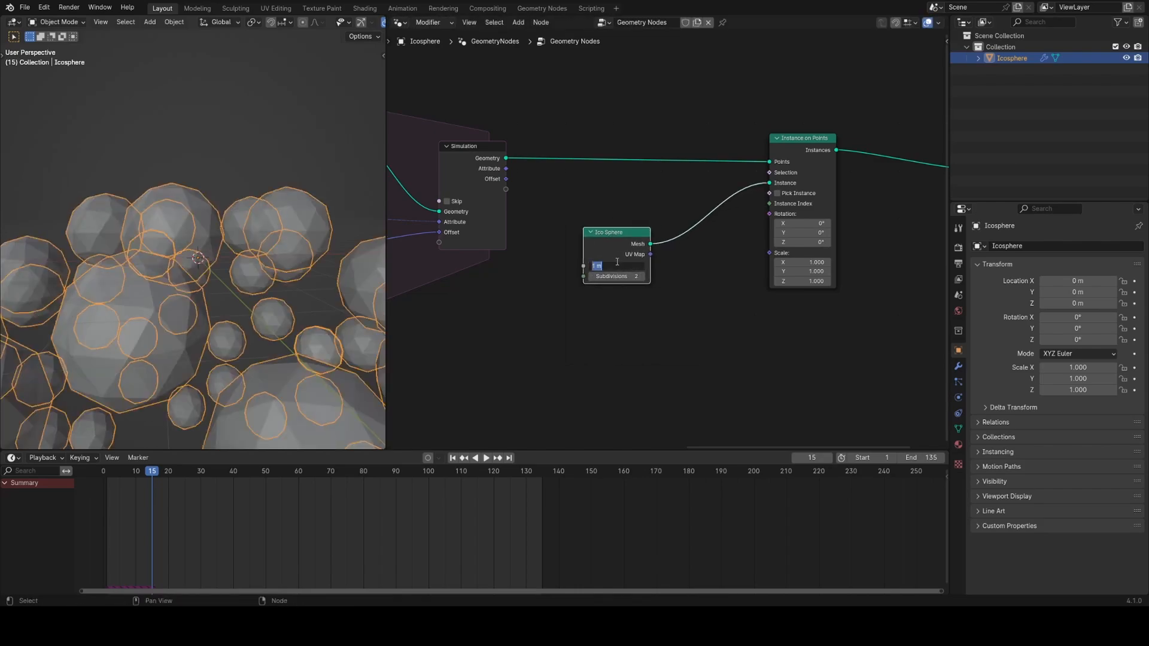
pyautogui.write('0.1')
pyautogui.press('Return')
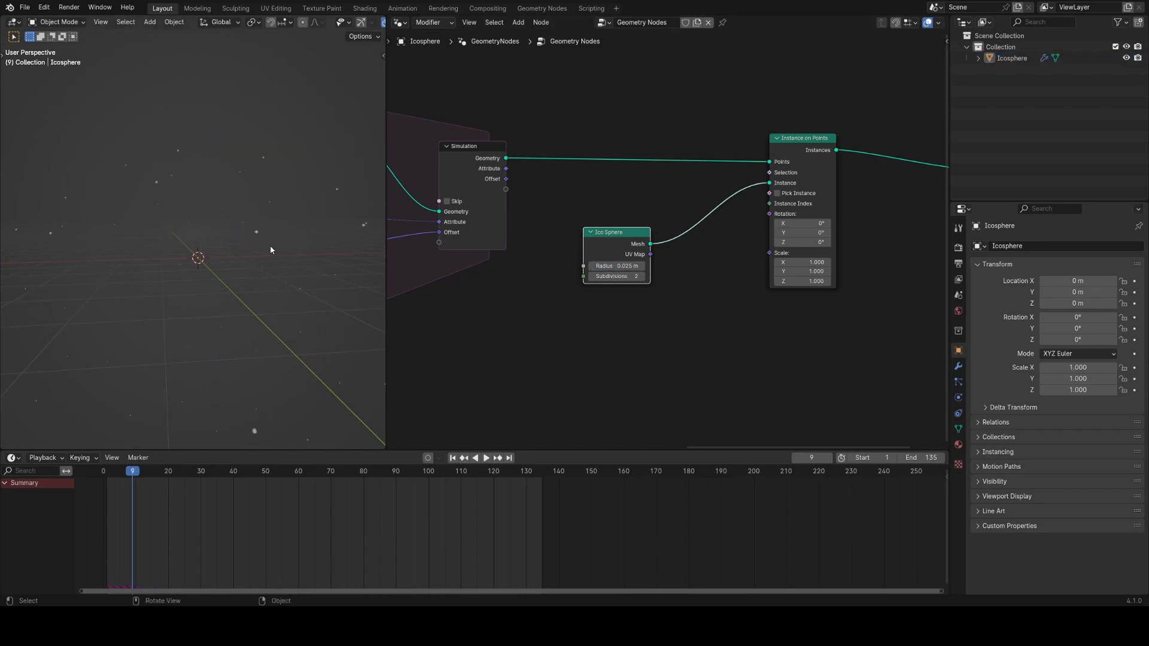
pyautogui.press('space')
pyautogui.moveTo(241, 244); pyautogui.dragTo(238, 228, button='middle')
pyautogui.press('space')
# - Add a Float Random Value node driving the Scale of Instance on Points and replay the explosion
pyautogui.moveTo(612, 237); pyautogui.dragTo(566, 212)
pyautogui.hotkey('shift', 'a')
pyautogui.write('ran')
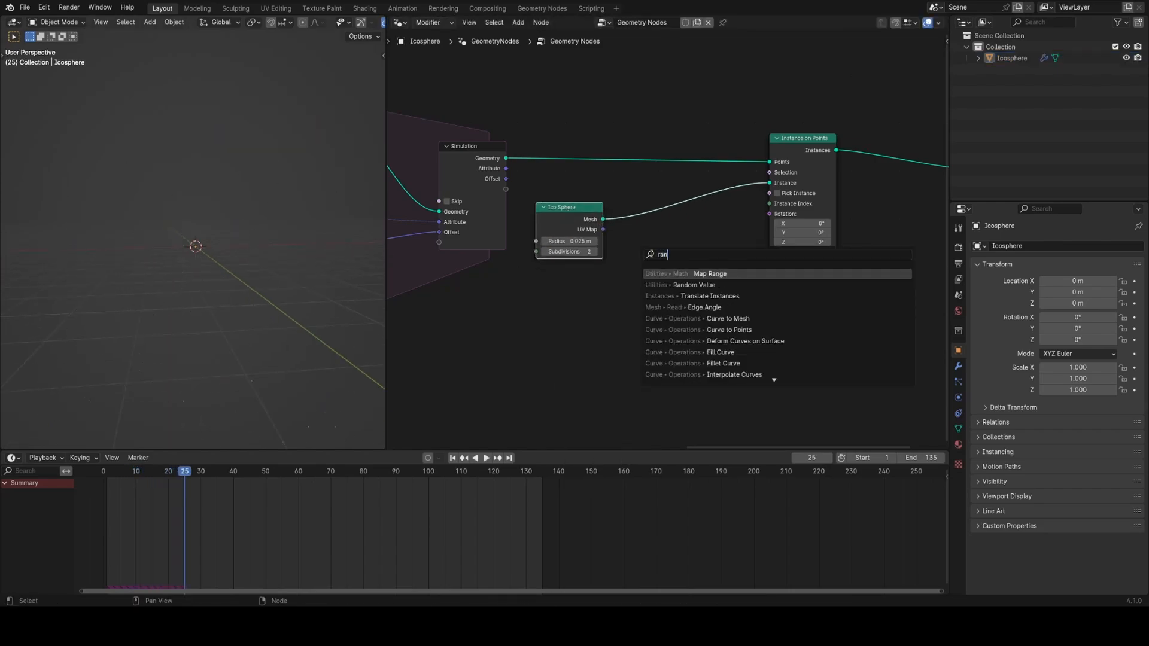
pyautogui.click(694, 285)
pyautogui.click(642, 305)
pyautogui.moveTo(678, 315); pyautogui.dragTo(765, 255)
pyautogui.moveTo(645, 303); pyautogui.dragTo(674, 258)
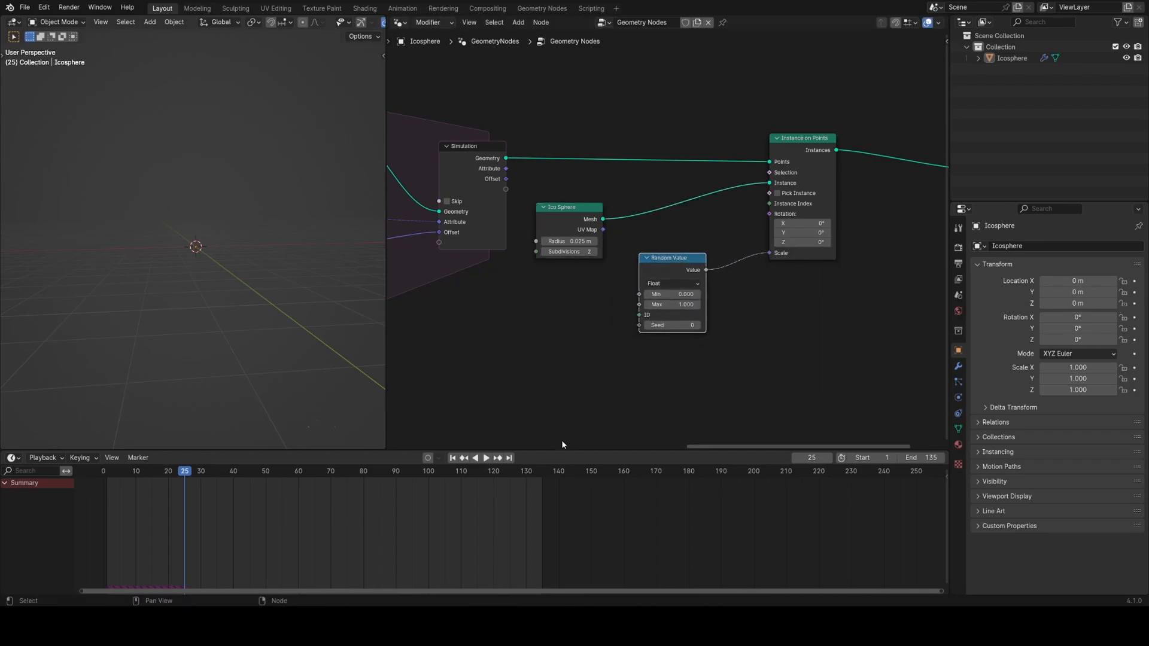
pyautogui.click(528, 482)
pyautogui.press('space')
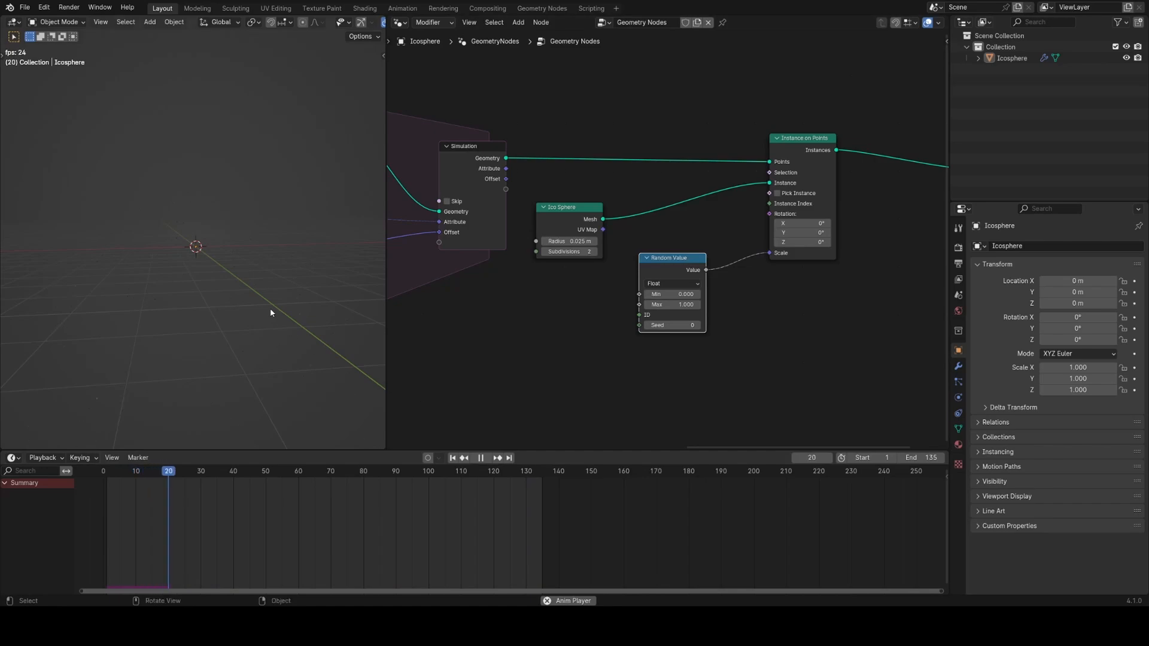
pyautogui.press('Escape')
# - Insert a Set Material node between Ico Sphere and Instance on Points and assign it a newly created material
pyautogui.hotkey('shift', 'a')
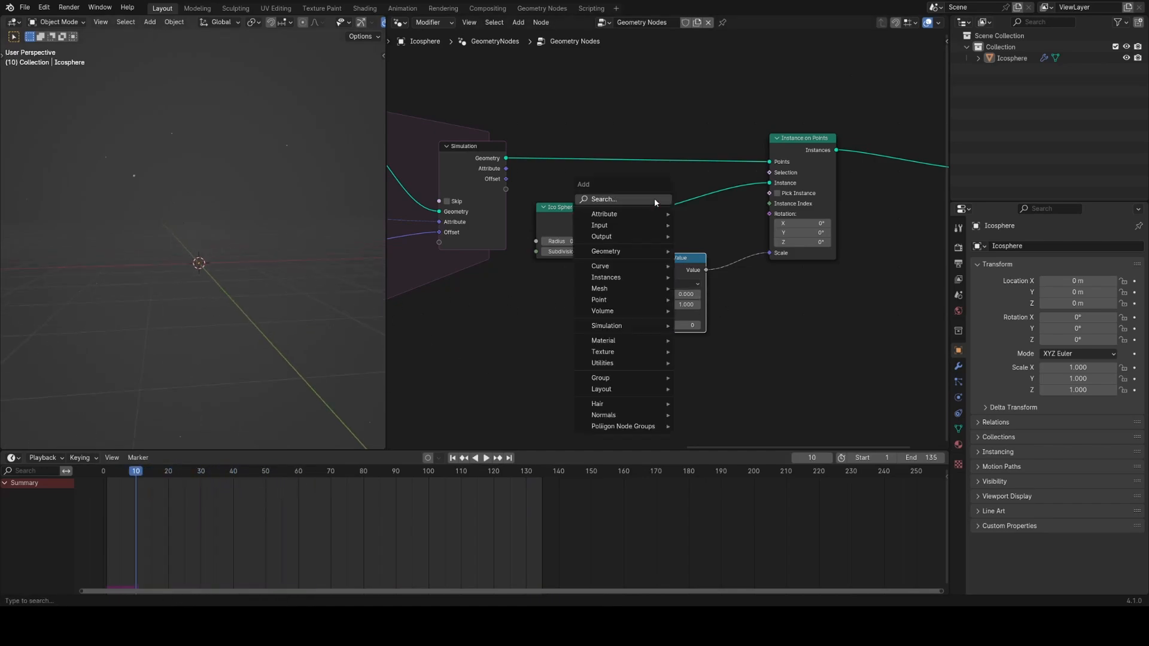
pyautogui.write('set')
pyautogui.click(718, 231)
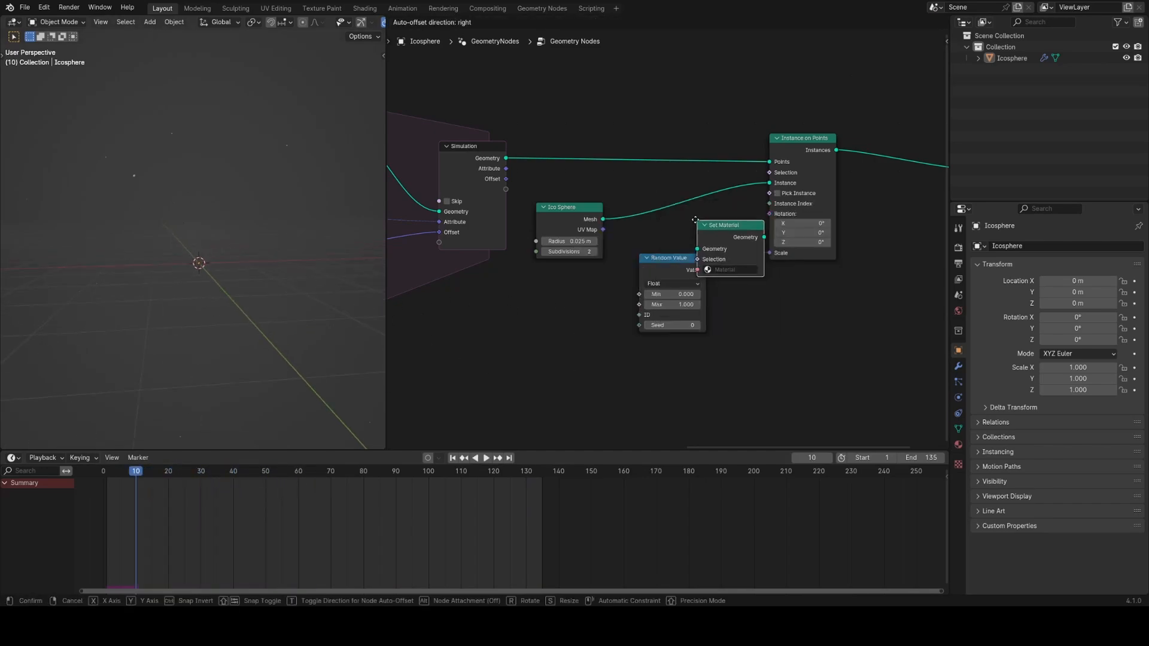
pyautogui.click(659, 196)
pyautogui.click(958, 445)
pyautogui.click(1059, 294)
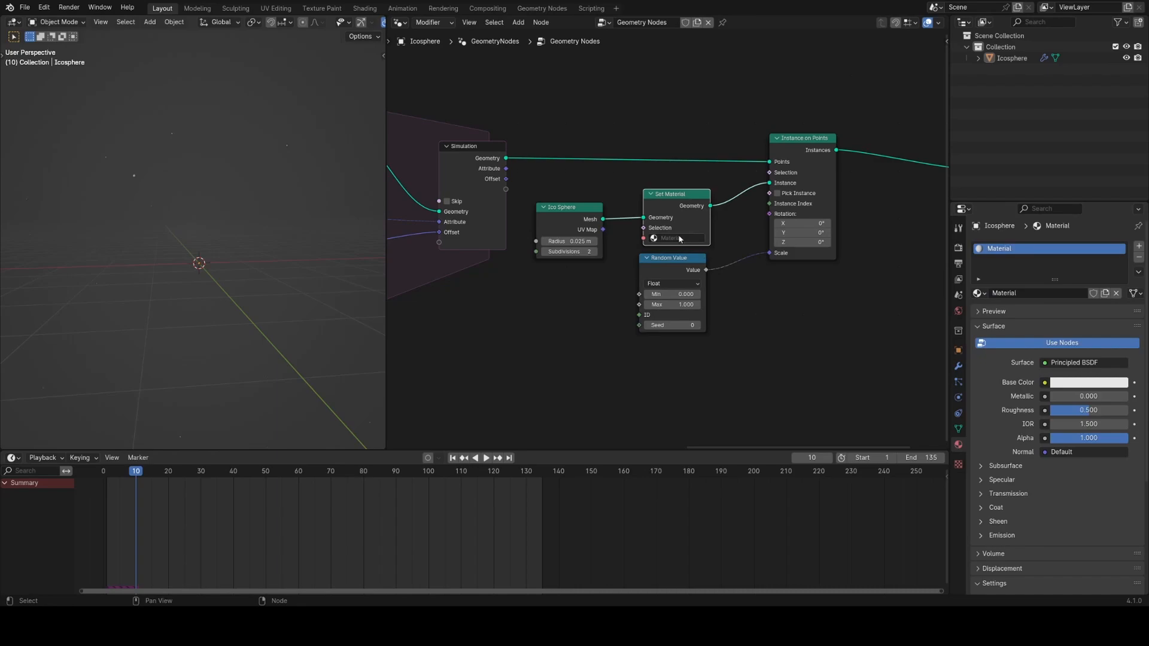
pyautogui.click(680, 239)
pyautogui.click(742, 265)
# - Change the material's surface to Emission and open its node tree in the Shader Editor
pyautogui.click(1073, 363)
pyautogui.click(1076, 360)
pyautogui.click(1077, 382)
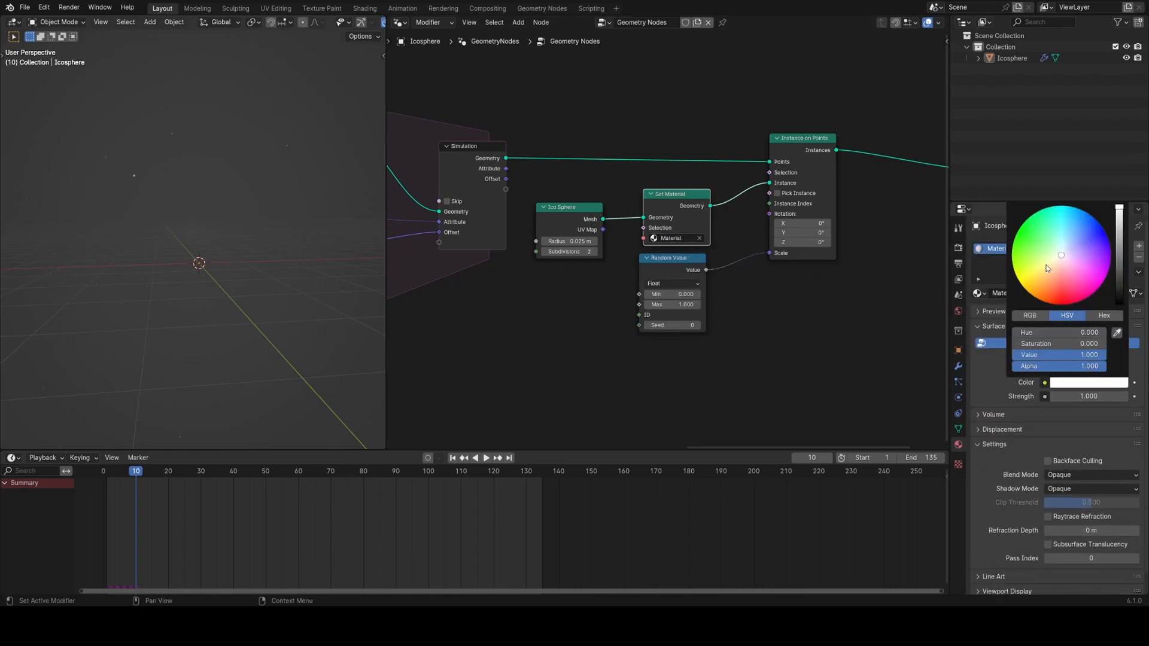
pyautogui.click(400, 22)
pyautogui.click(434, 125)
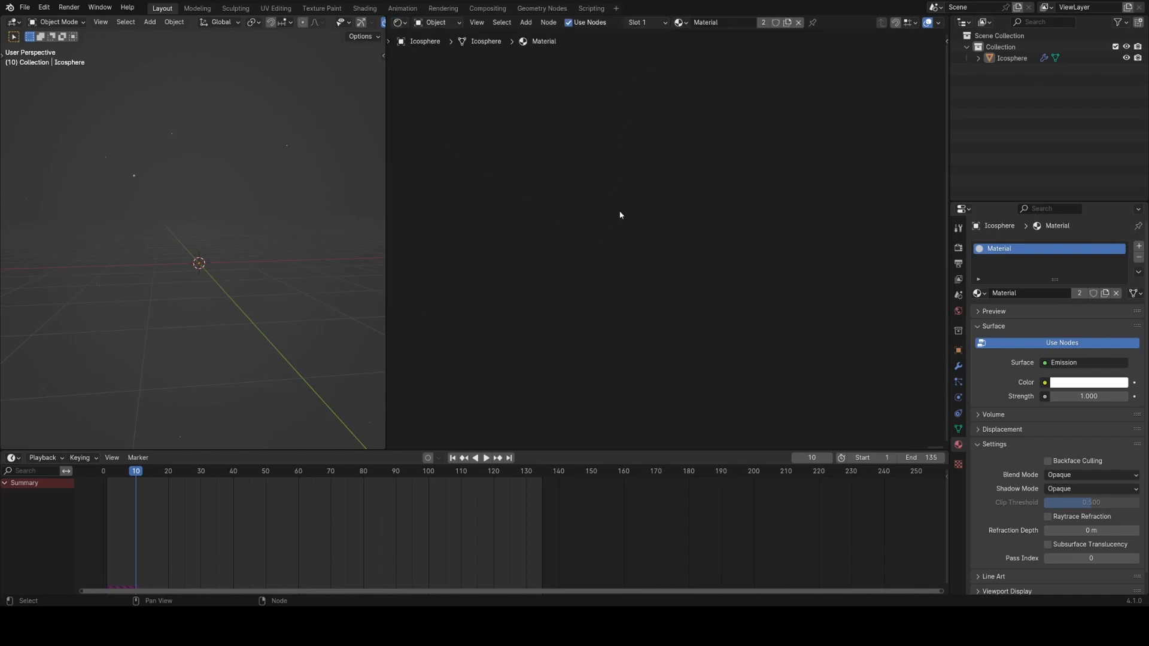
pyautogui.press('Home')
pyautogui.scroll(-6, 655, 226)
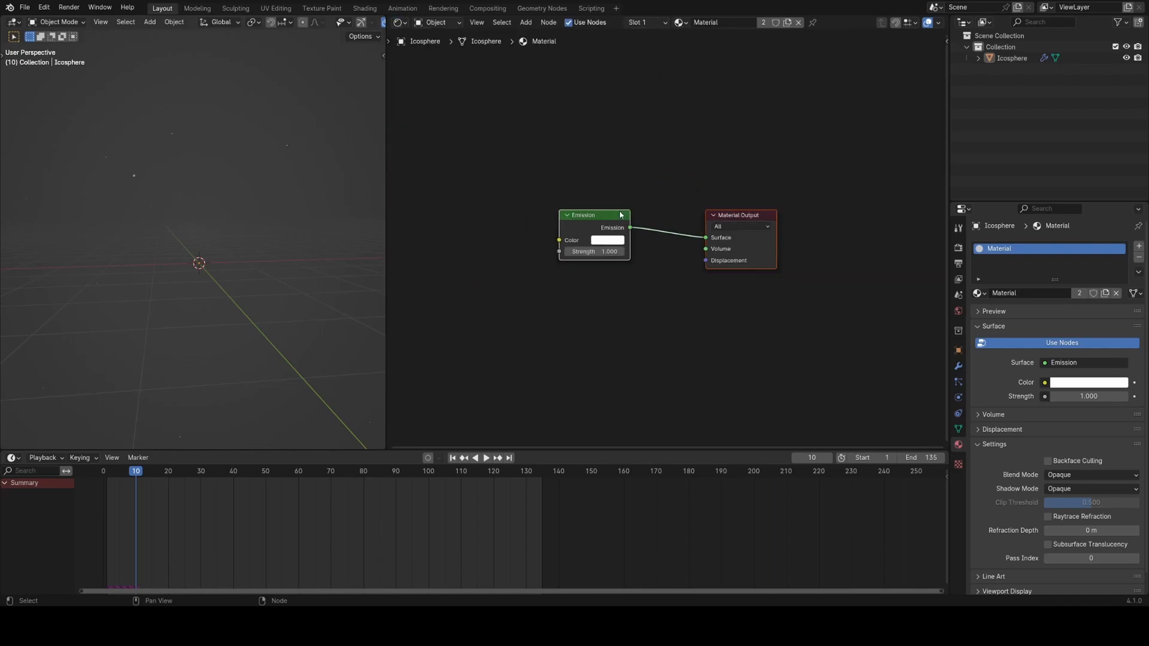
# - Add an Object Info node and link its Random output to the Fac of a new Color Ramp
pyautogui.moveTo(467, 217); pyautogui.dragTo(670, 205, button='middle')
pyautogui.scroll(3, 670, 206)
pyautogui.hotkey('shift', 'a')
pyautogui.click(640, 201)
pyautogui.write('obje')
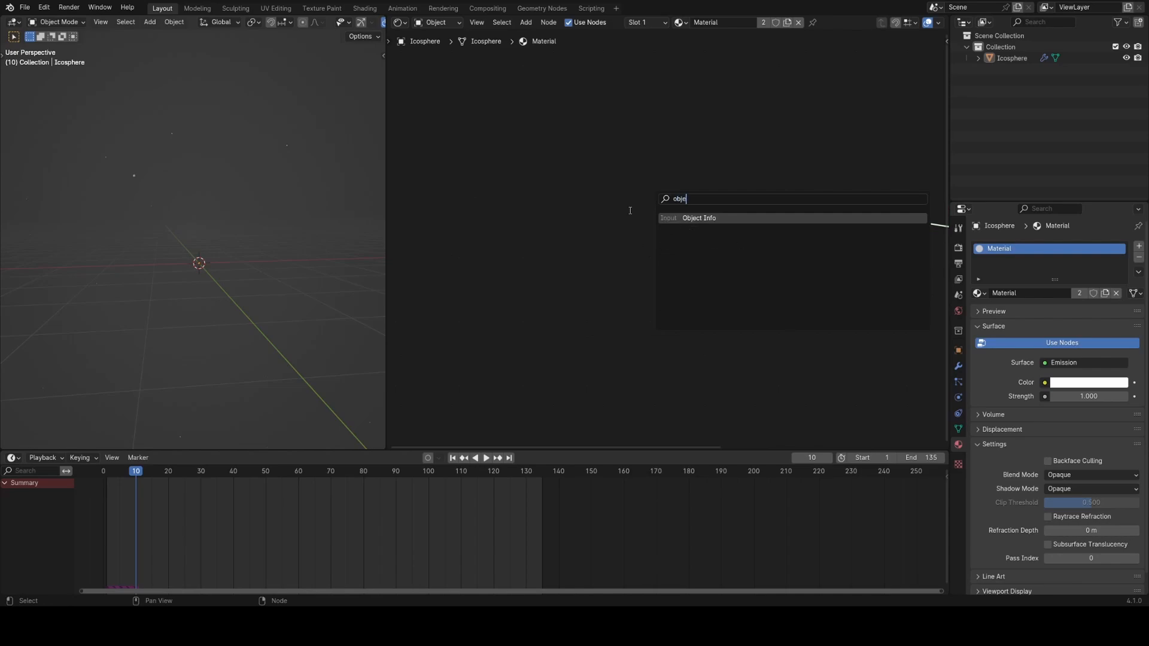
pyautogui.press('Return')
pyautogui.click(444, 174)
pyautogui.moveTo(540, 275); pyautogui.dragTo(619, 233)
pyautogui.write('ram')
pyautogui.press('Return')
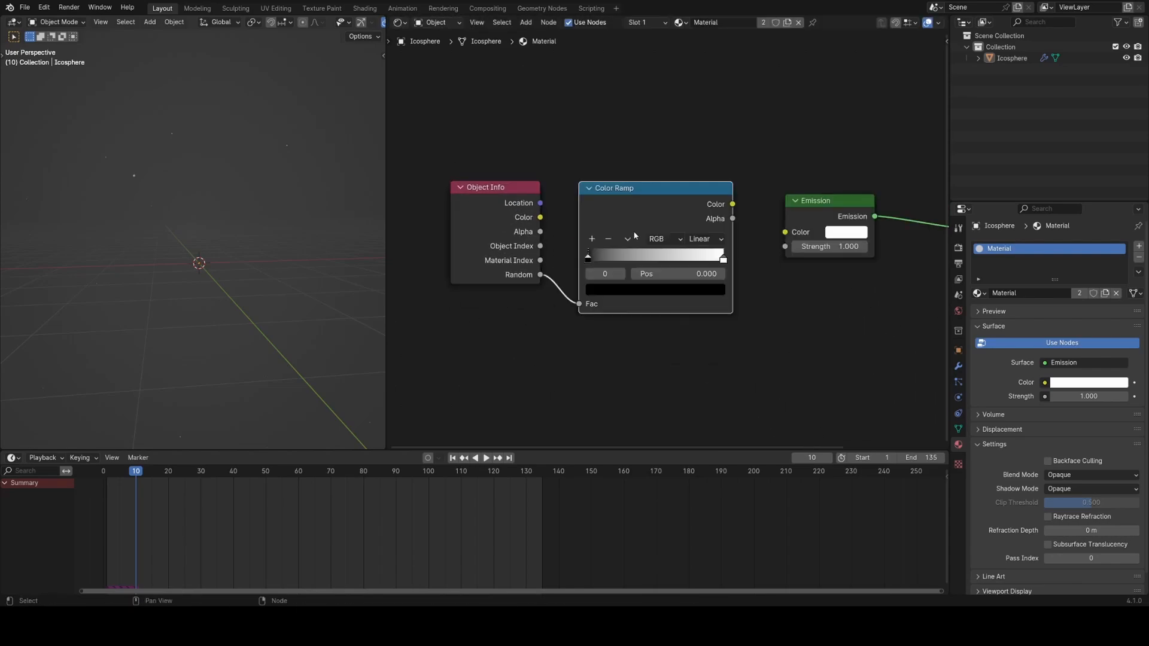
# - Color the ramp's first stop orange, shift it slightly inward, and set the interpolation to Constant
pyautogui.click(623, 286)
pyautogui.scroll(18, 623, 282)
pyautogui.moveTo(642, 173); pyautogui.dragTo(641, 177)
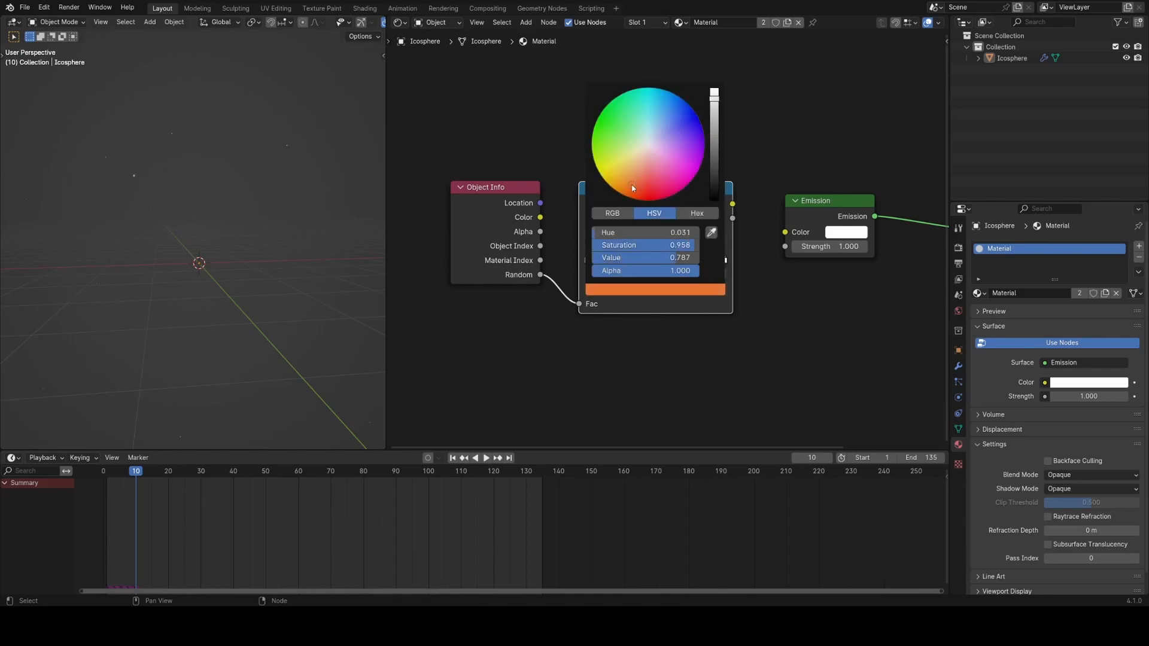
pyautogui.moveTo(600, 259)
pyautogui.mouseDown()
pyautogui.moveTo(694, 257)
pyautogui.moveTo(613, 259)
pyautogui.mouseUp()
pyautogui.click(629, 241)
pyautogui.click(698, 241)
pyautogui.click(708, 326)
# - Move the ramp's second stop to about 0.585 and color it light blue
pyautogui.moveTo(711, 258); pyautogui.dragTo(690, 257)
pyautogui.click(639, 293)
pyautogui.hotkey('ctrl', 'v')
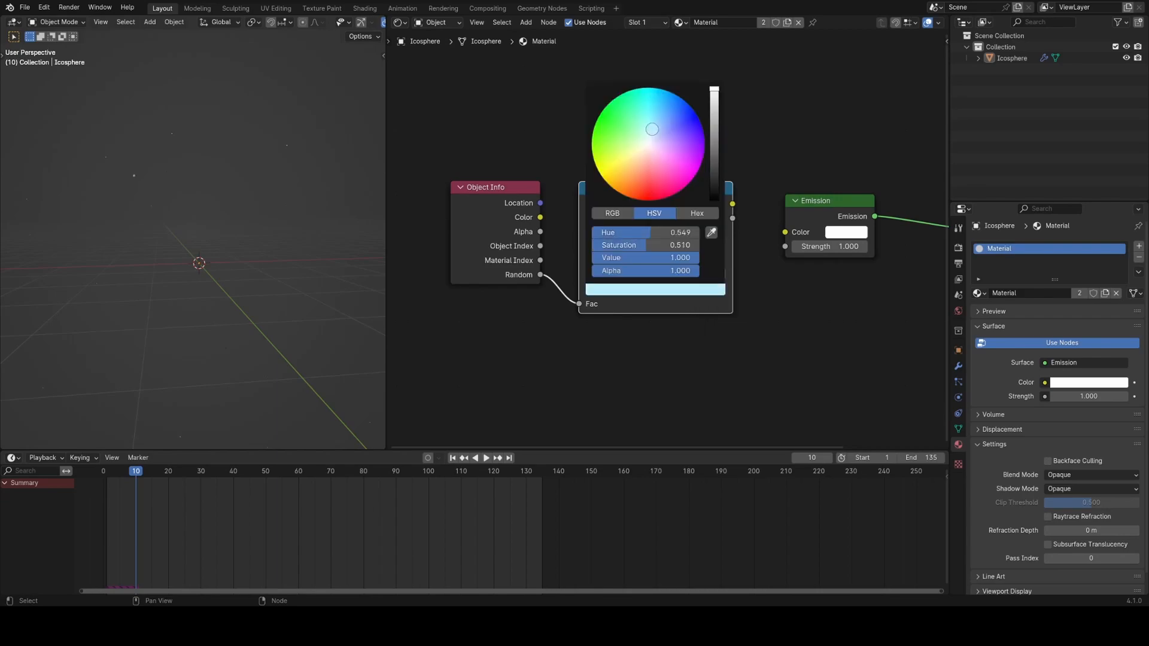
# - Link the Color Ramp's Color to the Emission color and switch the viewport to rendered shading
pyautogui.moveTo(734, 204); pyautogui.dragTo(785, 232)
pyautogui.press('z')
pyautogui.click(338, 205)
pyautogui.moveTo(339, 205); pyautogui.dragTo(329, 233, button='middle')
# - Reset the Bloom threshold to its default of 0.800 in the Eevee render settings
pyautogui.click(958, 248)
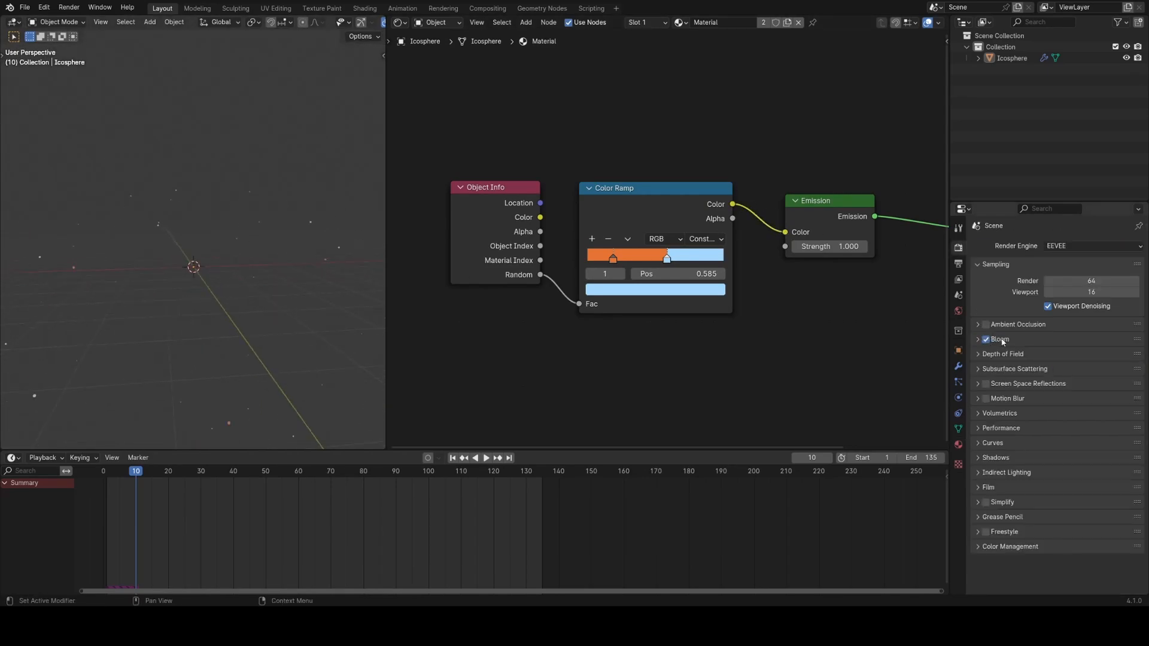
pyautogui.click(1001, 340)
pyautogui.press('BackSpace')
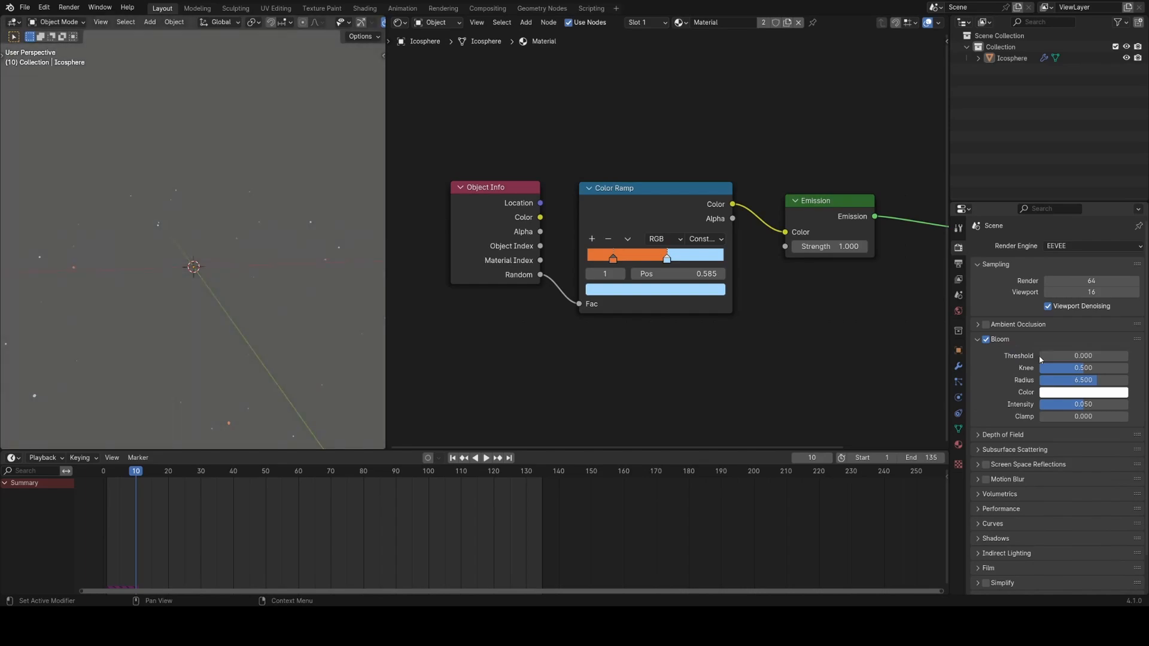
# - Raise the Emission node's strength and replay the glowing explosion
pyautogui.moveTo(824, 247); pyautogui.dragTo(1138, 247)
pyautogui.press('space')
pyautogui.click(522, 476)
pyautogui.press('space')
pyautogui.click(519, 476)
pyautogui.press('space')
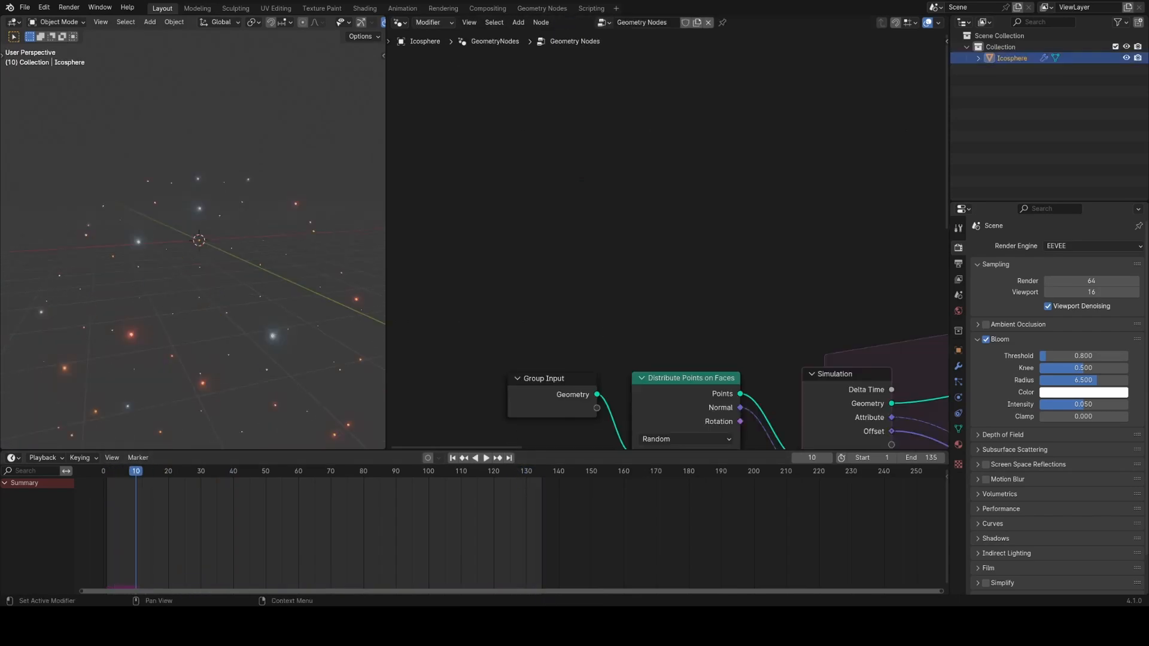
pyautogui.scroll(-3, 748, 317)
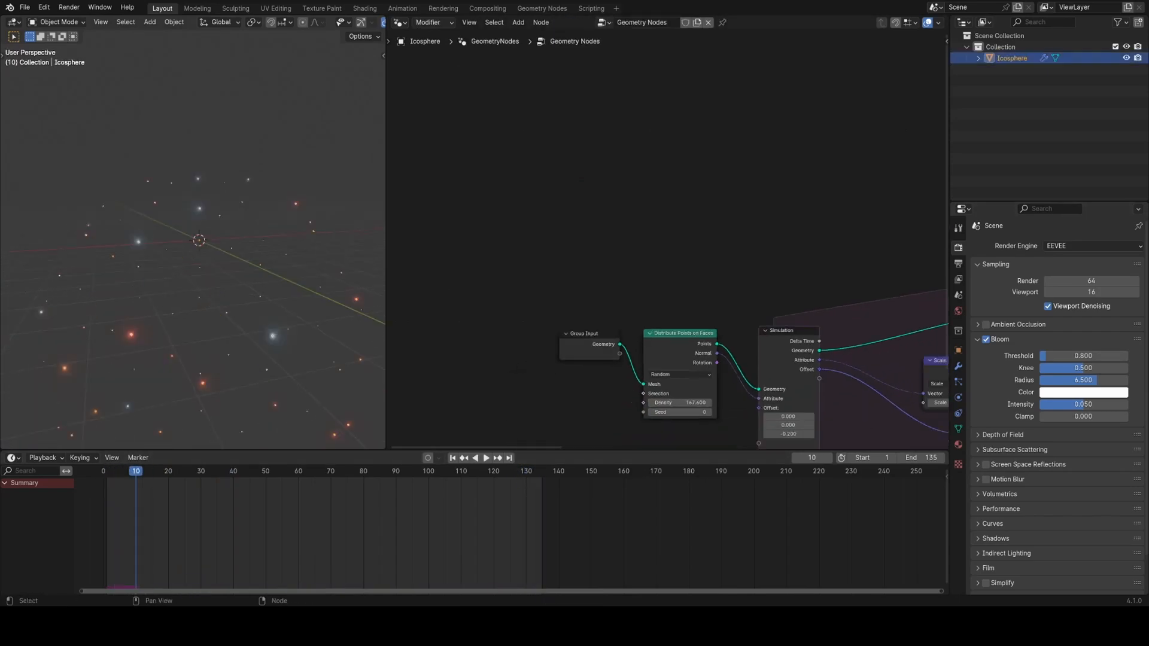
pyautogui.scroll(4, 748, 318)
pyautogui.scroll(2, 749, 318)
pyautogui.moveTo(540, 207); pyautogui.dragTo(621, 267, button='middle')
pyautogui.hotkey('shift', 'a')
pyautogui.click(621, 267)
pyautogui.press('Escape')
# - Play back the glowing particle simulation and return to its first frames
pyautogui.click(526, 471)
pyautogui.press('space')
pyautogui.scroll(-1, 479, 354)
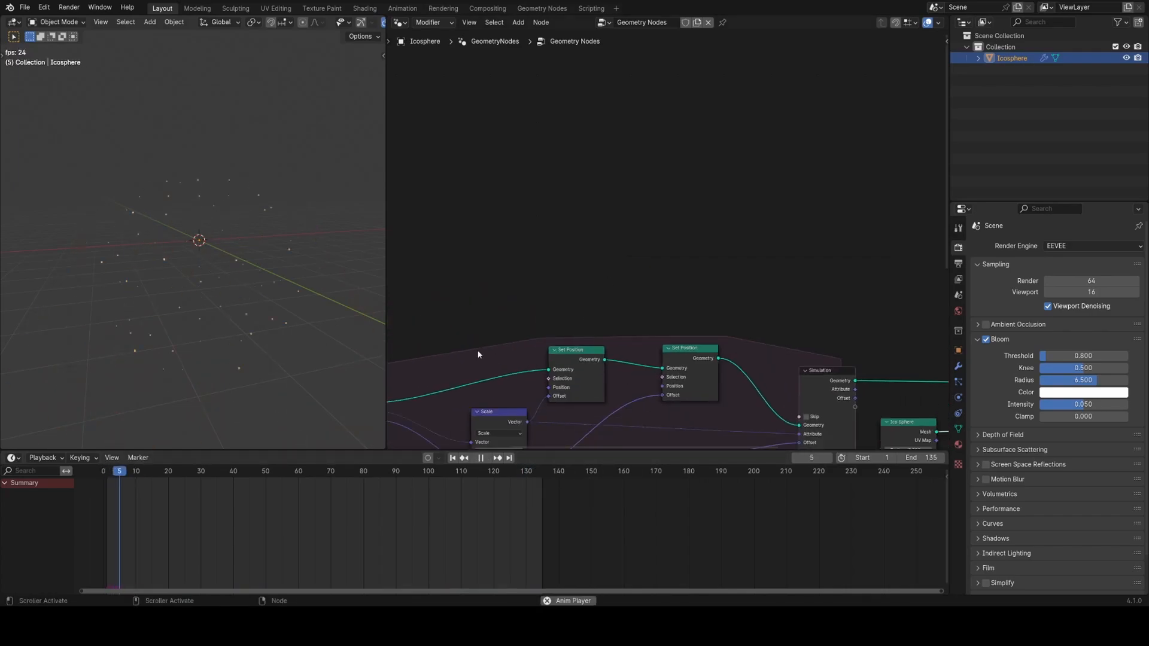
pyautogui.click(110, 474)
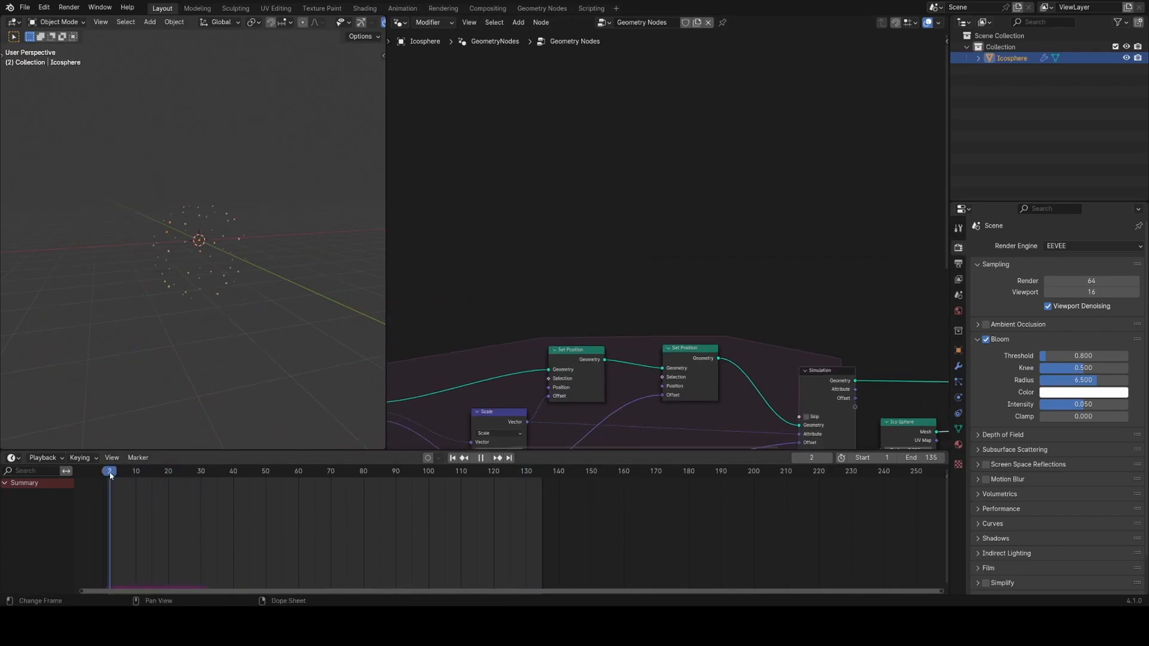
# - Try the Skip option on the Simulation output node by toggling it on and off at frame 1
pyautogui.scroll(2, 623, 300)
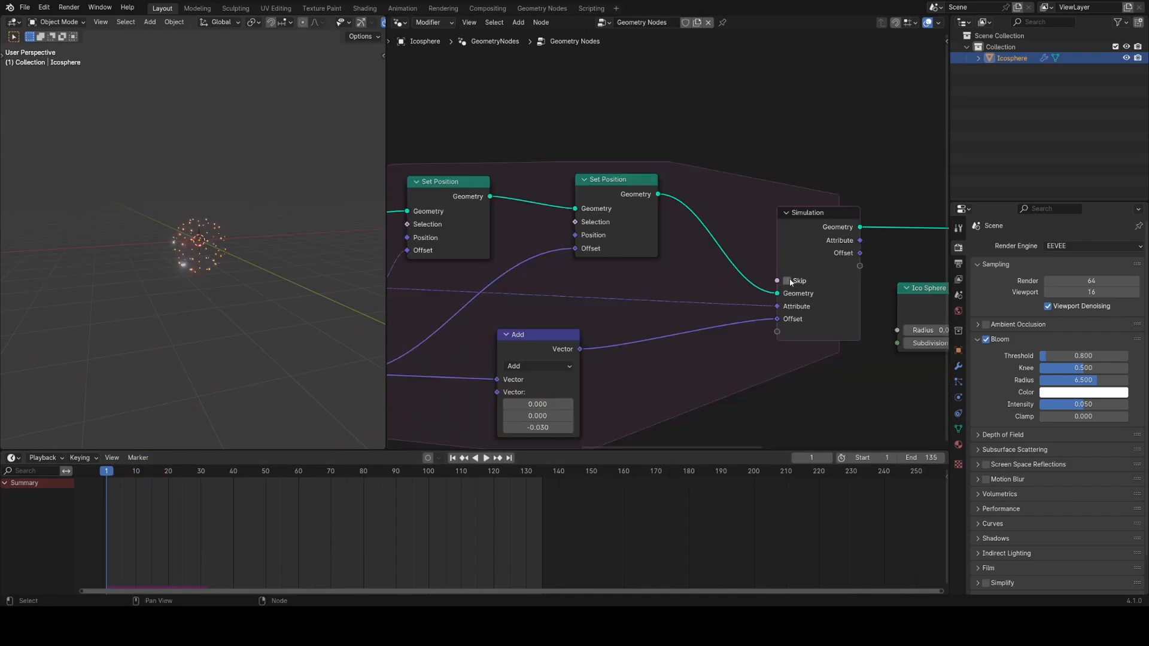
pyautogui.scroll(2, 796, 285)
pyautogui.click(809, 290)
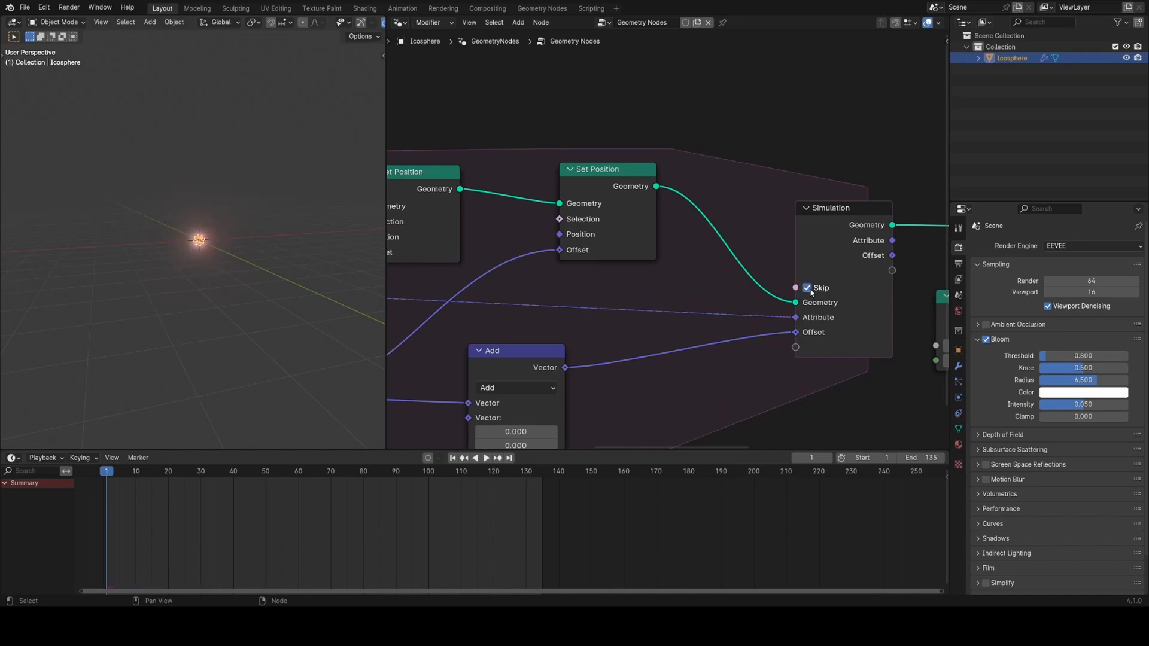
pyautogui.click(808, 288)
pyautogui.click(808, 288)
pyautogui.click(808, 288)
pyautogui.scroll(-1, 557, 269)
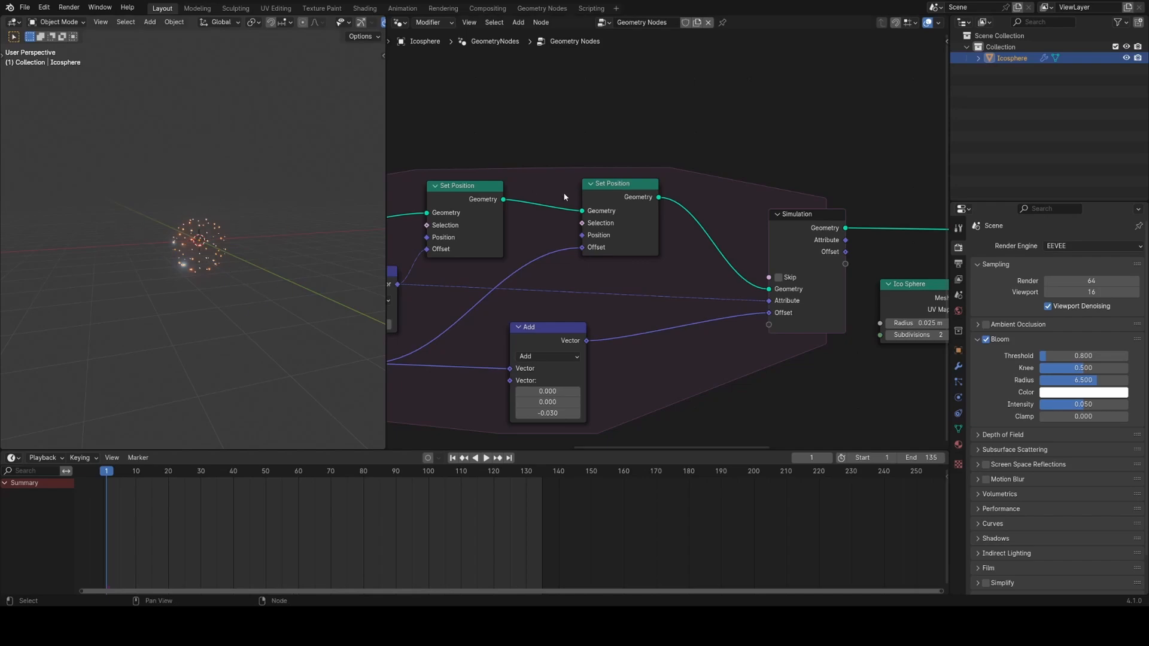
pyautogui.moveTo(556, 196); pyautogui.dragTo(596, 252, button='middle')
pyautogui.scroll(-4, 661, 235)
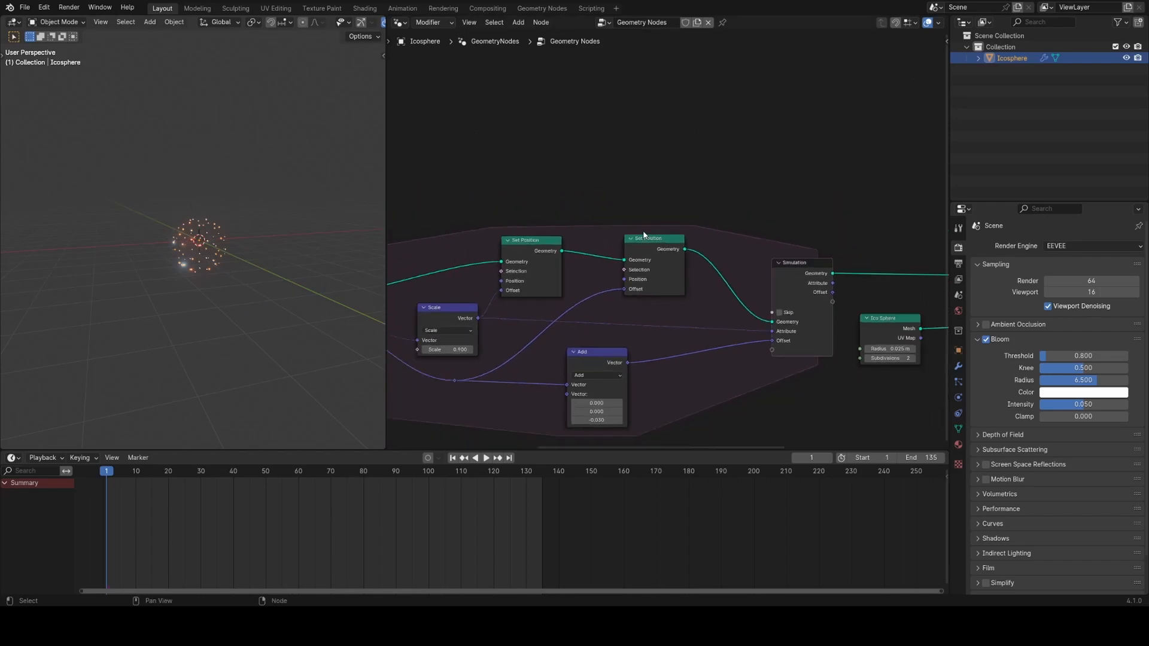
# - Add a Scene Time node and feed its Frame output into a new Less Than compare node
pyautogui.scroll(2, 694, 216)
pyautogui.hotkey('shift', 'a')
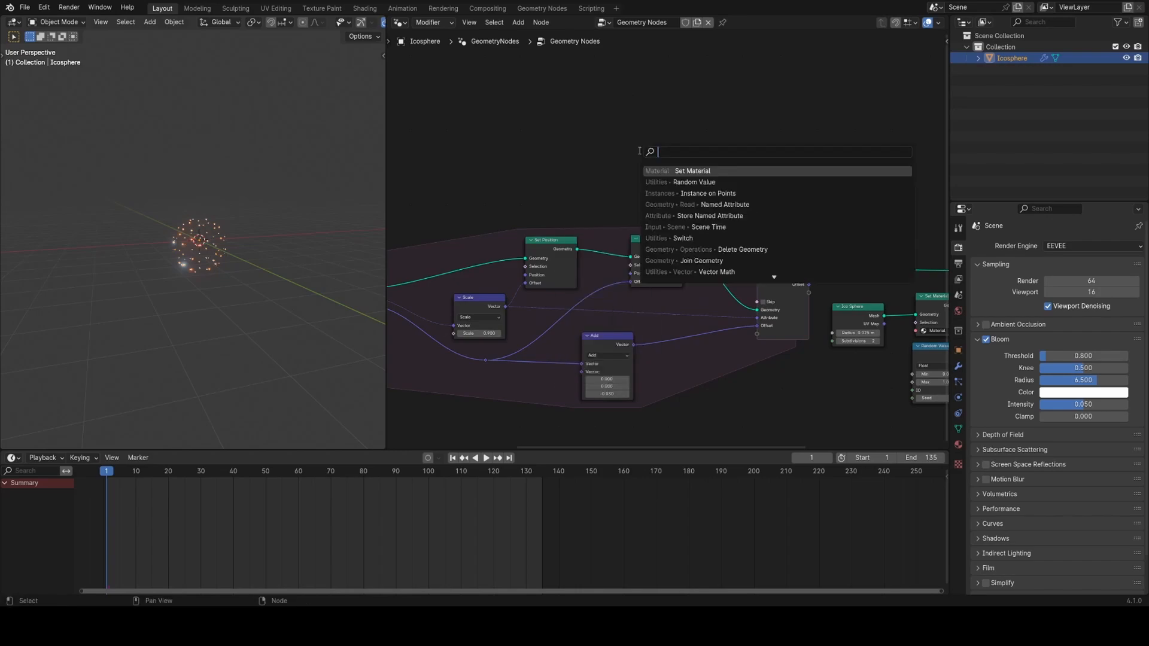
pyautogui.write('sce')
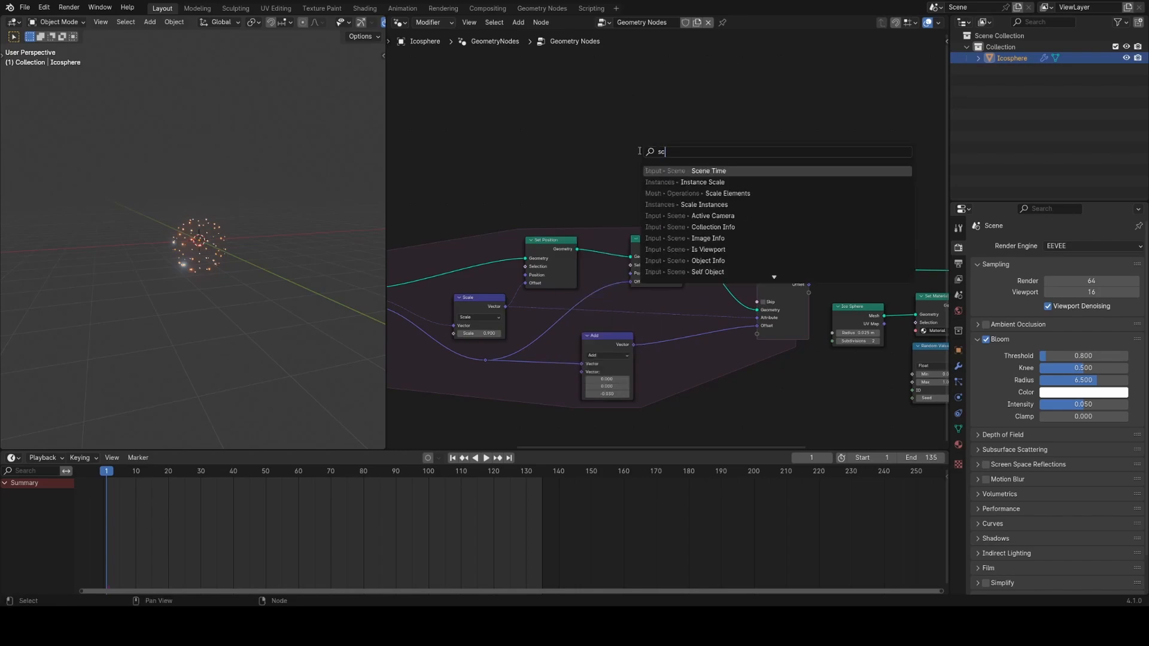
pyautogui.press('Return')
pyautogui.click(575, 149)
pyautogui.moveTo(610, 162); pyautogui.dragTo(677, 173)
pyautogui.write('less')
pyautogui.click(740, 192)
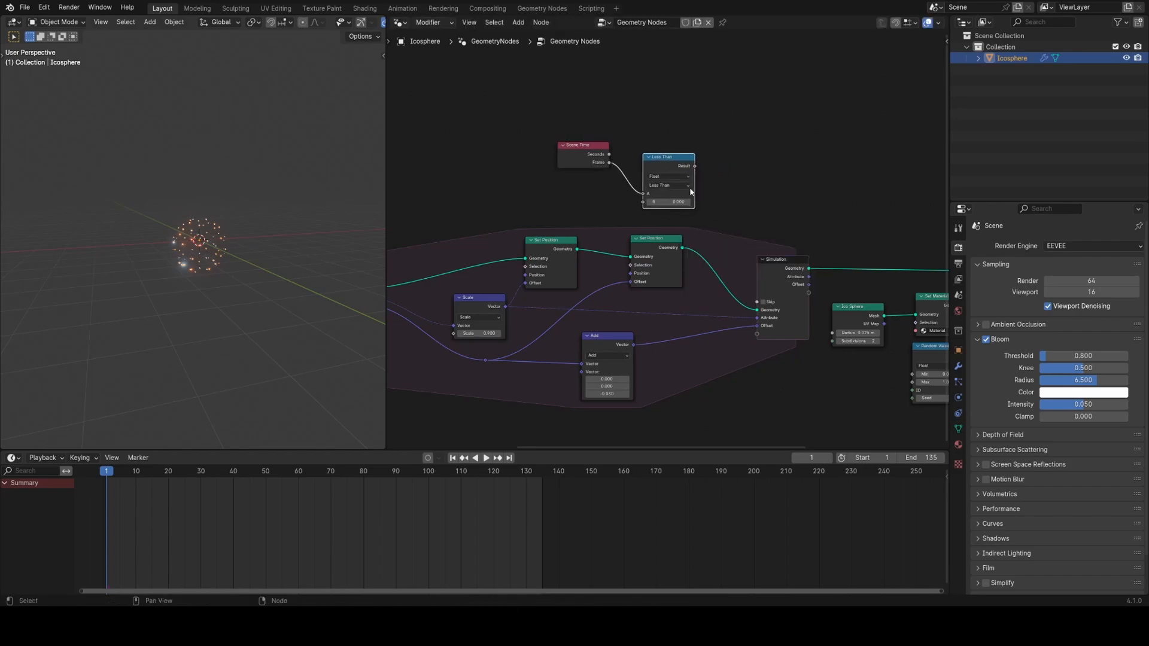
# - Set the Less Than node's B value to 30 and connect its Result to the Simulation output's Skip input
pyautogui.scroll(2, 700, 182)
pyautogui.click(674, 182)
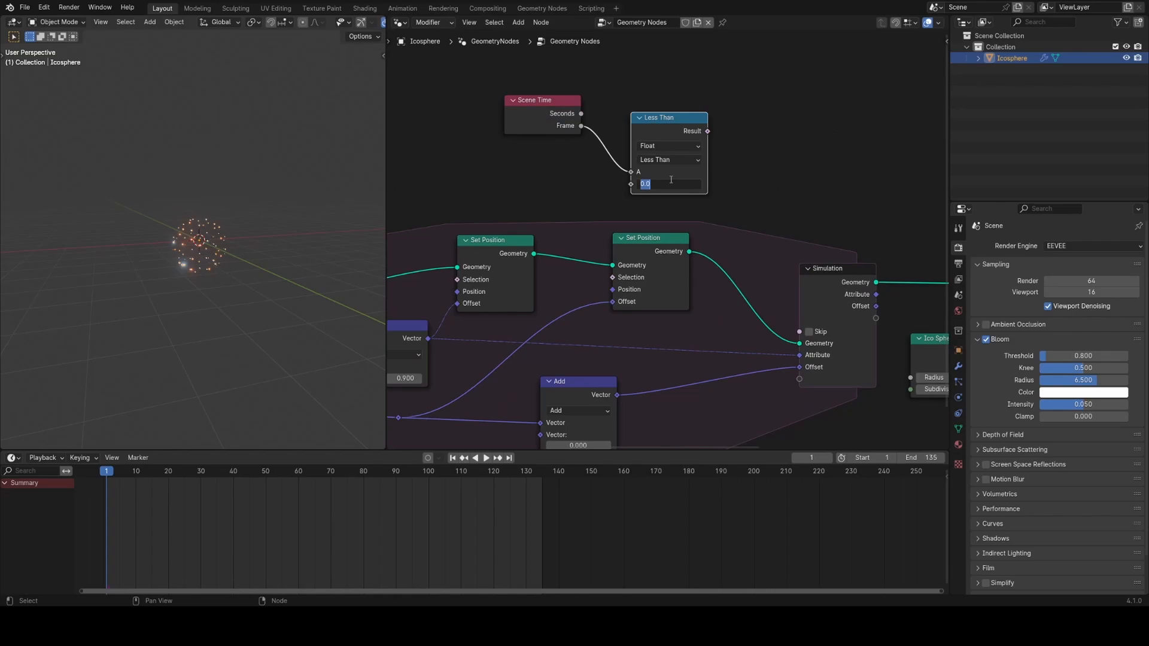
pyautogui.write('30')
pyautogui.press('Return')
pyautogui.moveTo(708, 132); pyautogui.dragTo(800, 331)
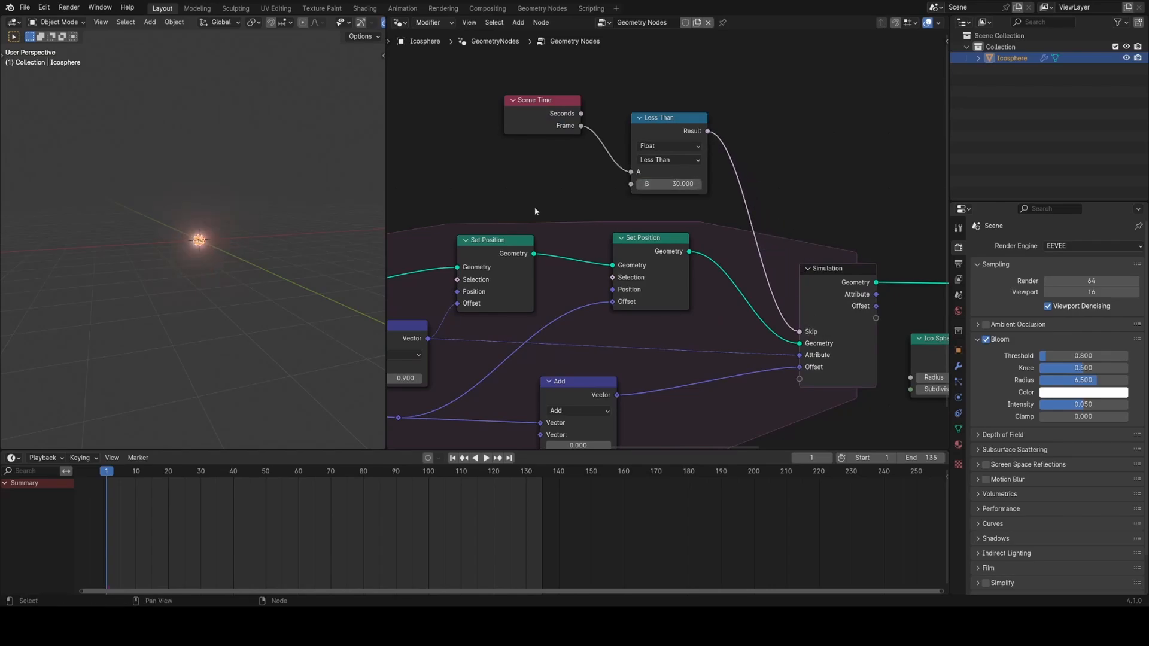
# - Play back the animation to check the simulation's delayed start
pyautogui.moveTo(580, 224); pyautogui.dragTo(576, 242, button='middle')
pyautogui.press('space')
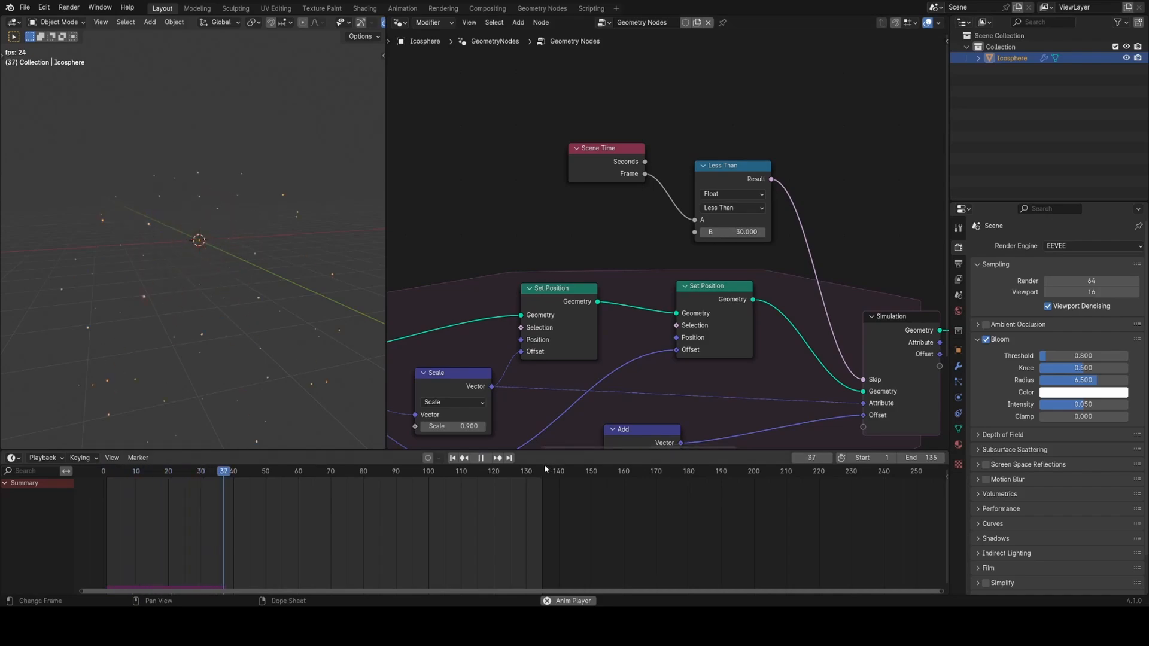
pyautogui.click(186, 476)
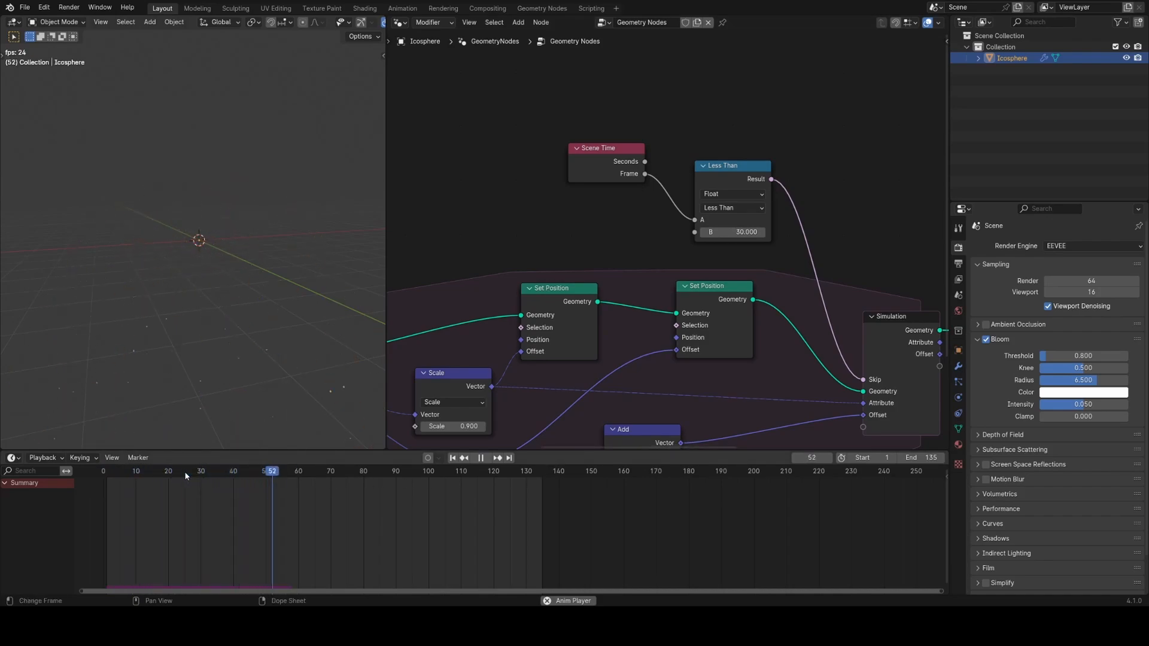
pyautogui.press('space')
# - Expose the Less Than node's B value through the Group Input and name that input Start Frame
pyautogui.scroll(-3, 788, 259)
pyautogui.moveTo(459, 301); pyautogui.dragTo(815, 231)
pyautogui.moveTo(658, 281); pyautogui.dragTo(603, 292, button='middle')
pyautogui.press('n')
pyautogui.doubleClick(873, 82)
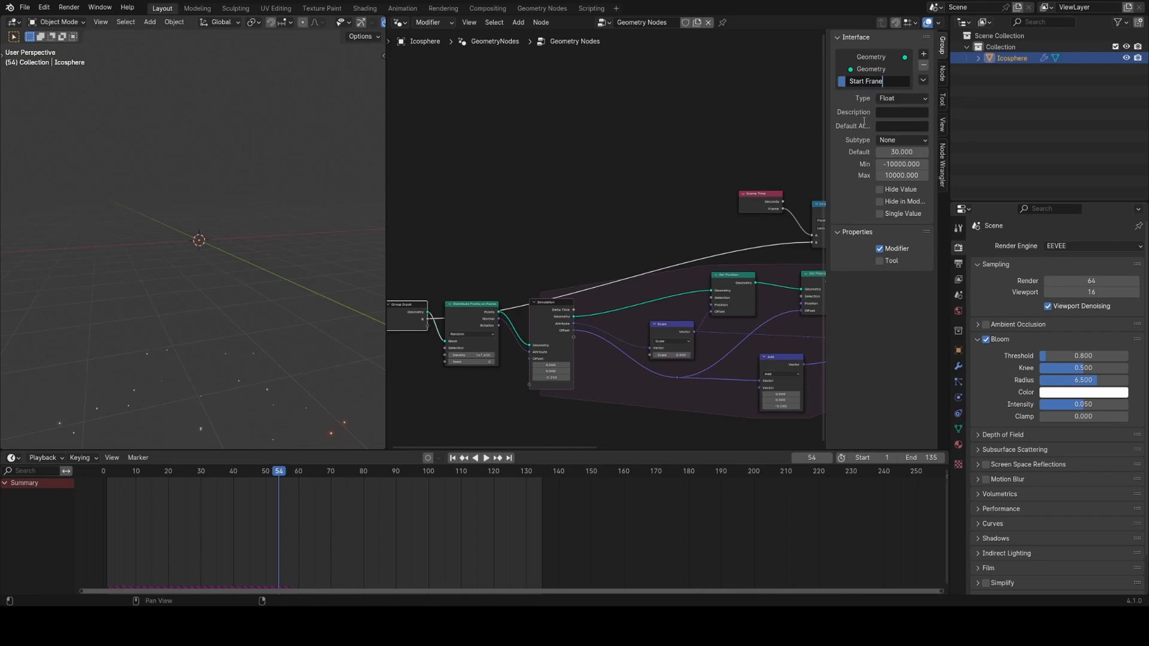
pyautogui.write('Start Frame')
pyautogui.press('Return')
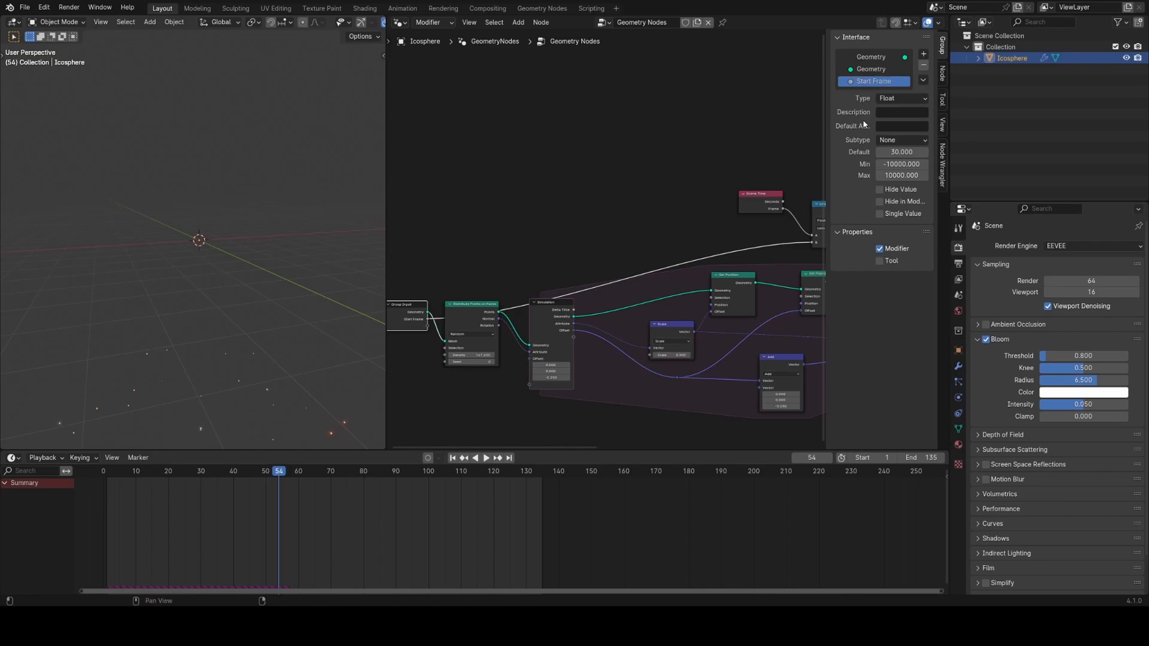
# - Change the Start Frame input to the Integer type with a minimum of 0
pyautogui.click(898, 105)
pyautogui.click(903, 163)
pyautogui.moveTo(724, 190); pyautogui.dragTo(635, 206, button='middle')
pyautogui.scroll(2, 635, 207)
pyautogui.keyDown('ctrl'); pyautogui.scroll(-3, 668, 254); pyautogui.keyUp('ctrl')
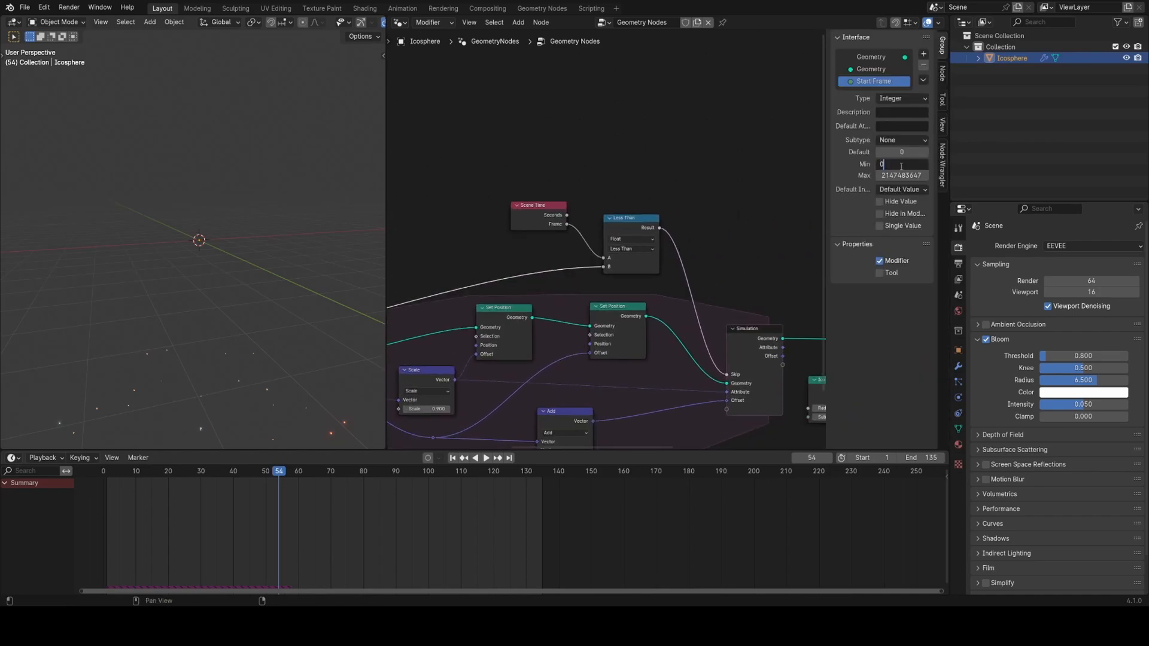
pyautogui.press('n')
# - Replay the simulation from near the start with the Start Frame input connected
pyautogui.keyDown('ctrl'); pyautogui.scroll(4, 738, 254); pyautogui.keyUp('ctrl')
pyautogui.scroll(1, 738, 253)
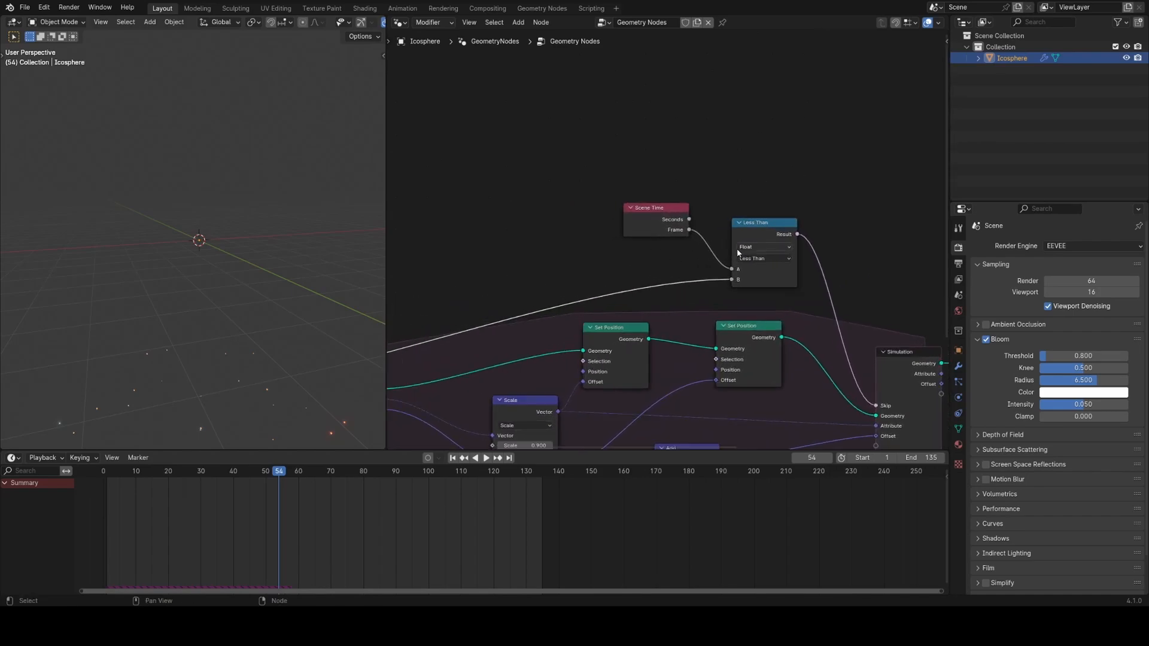
pyautogui.click(526, 472)
pyautogui.press('space')
pyautogui.click(111, 479)
pyautogui.press('space')
# - Set Start Frame to 30 in the Geometry Nodes modifier and replay the animation
pyautogui.click(958, 367)
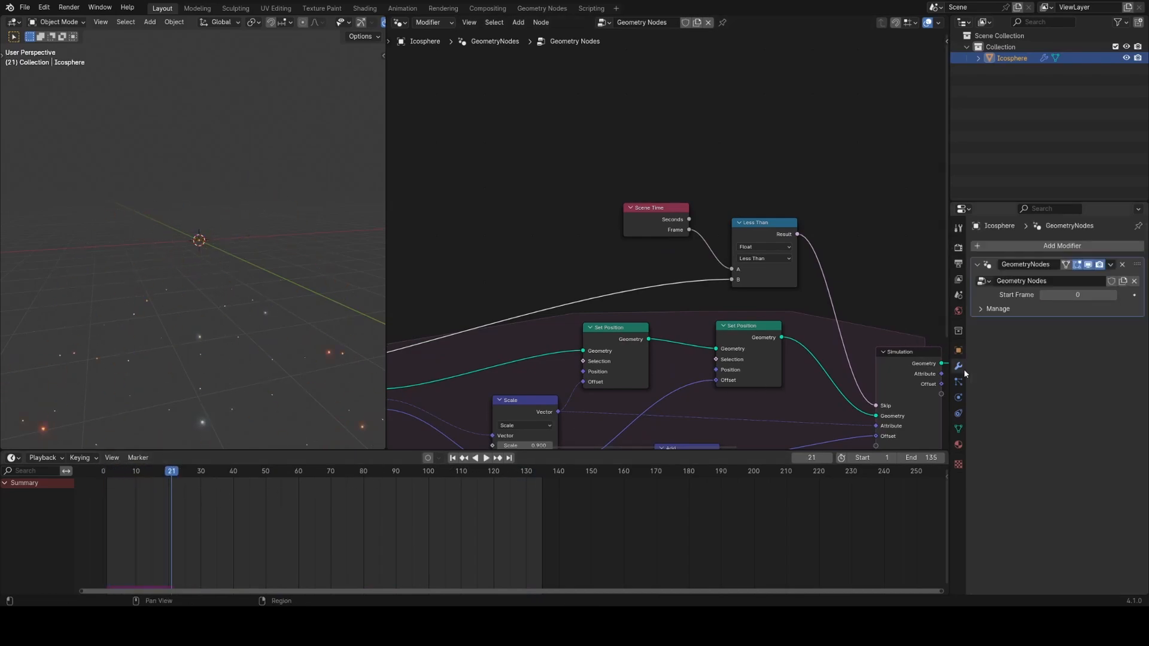
pyautogui.write('30')
pyautogui.press('Return')
pyautogui.press('space')
pyautogui.click(511, 472)
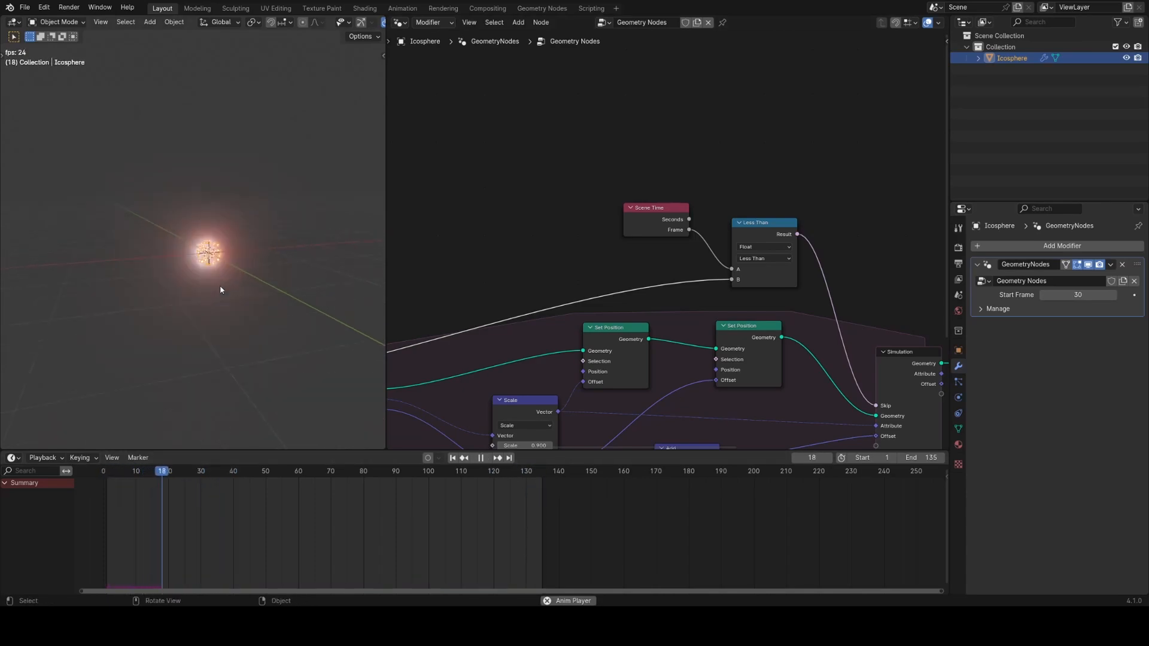
pyautogui.moveTo(272, 296); pyautogui.dragTo(323, 293, button='middle')
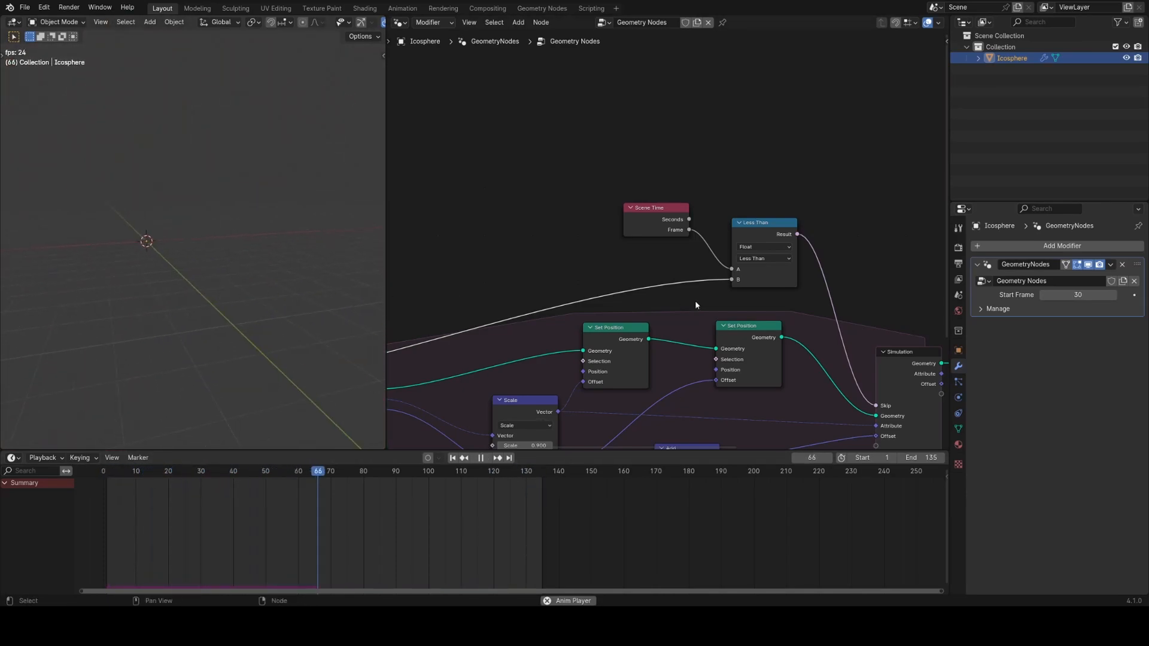
pyautogui.press('space')
# - Insert a Switch node between the Simulation output and Instance on Points, controlled by the Less Than Result
pyautogui.scroll(-1, 674, 300)
pyautogui.moveTo(934, 299); pyautogui.dragTo(703, 279, button='middle')
pyautogui.hotkey('shift', 'a')
pyautogui.write('switch')
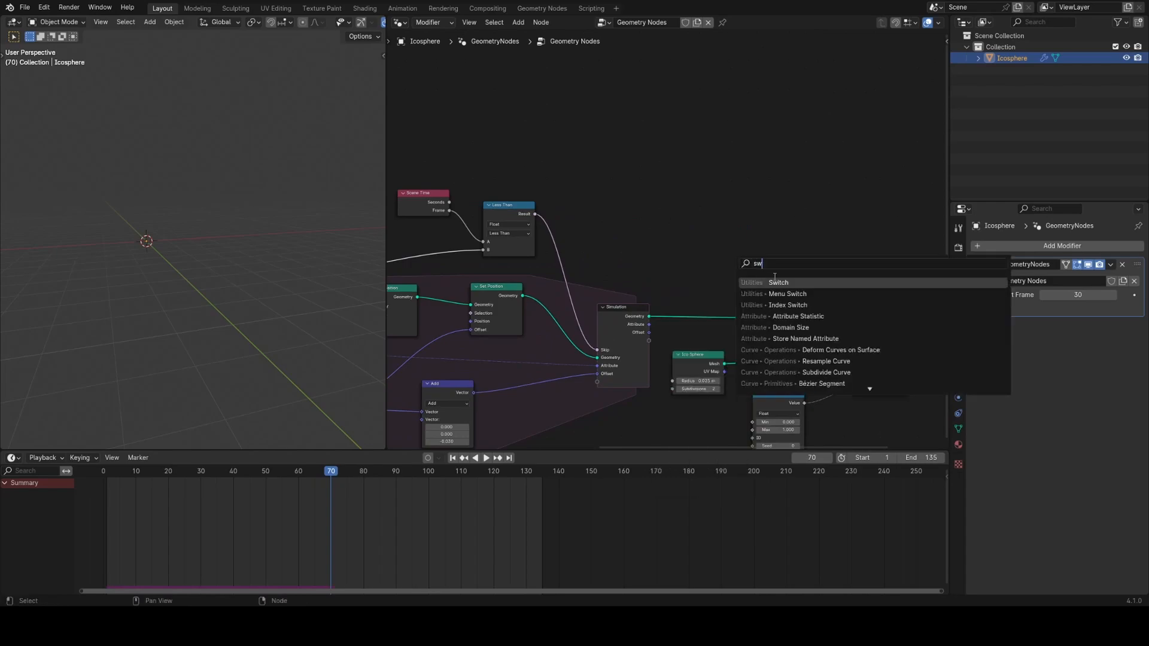
pyautogui.press('Return')
pyautogui.click(724, 293)
pyautogui.moveTo(536, 214); pyautogui.dragTo(540, 216)
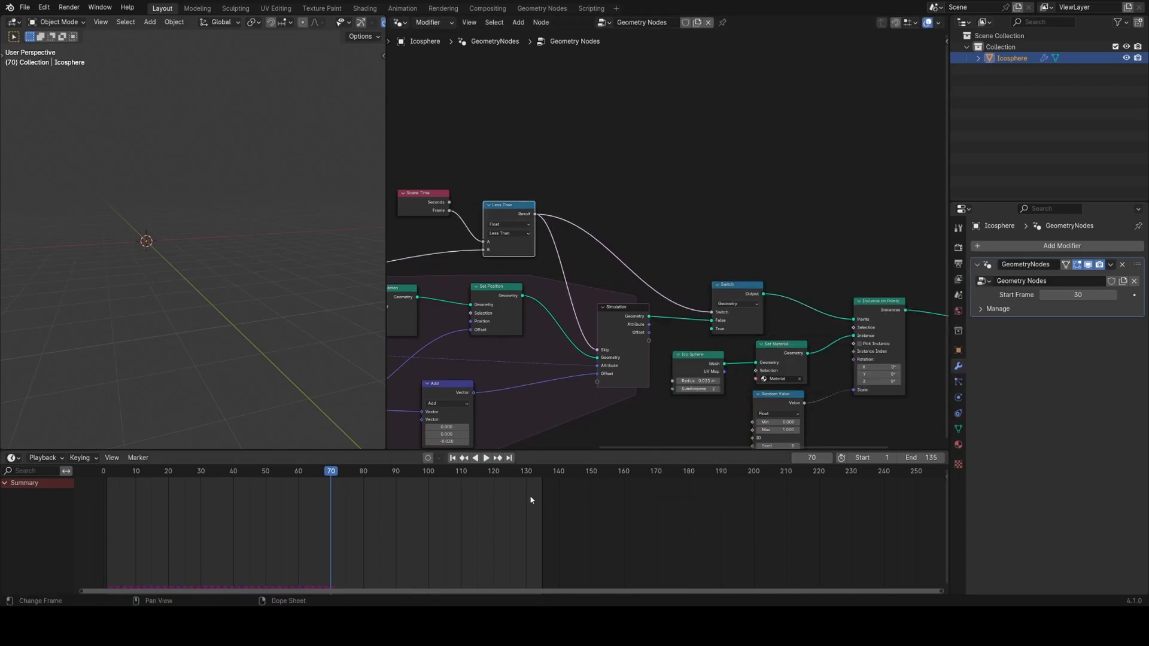
# - Play and scrub the timeline around frame 30 to check that the particles are hidden before the explosion
pyautogui.click(533, 479)
pyautogui.hotkey('shift', 'Left')
pyautogui.press('space')
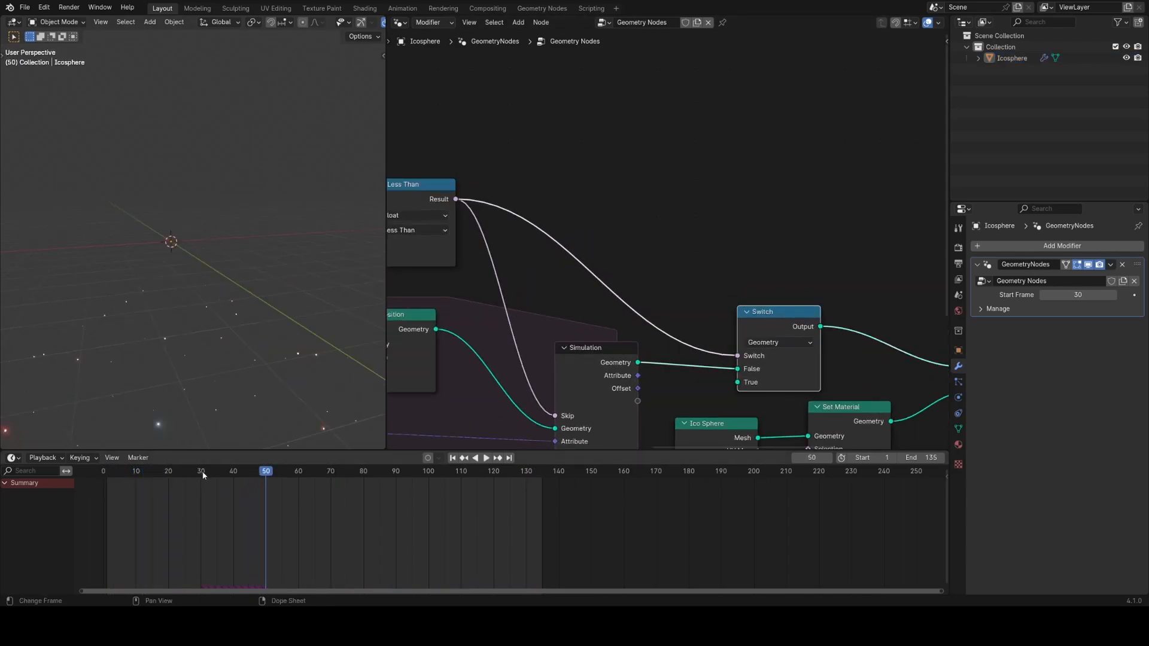
pyautogui.moveTo(268, 477); pyautogui.dragTo(155, 485)
pyautogui.press('space')
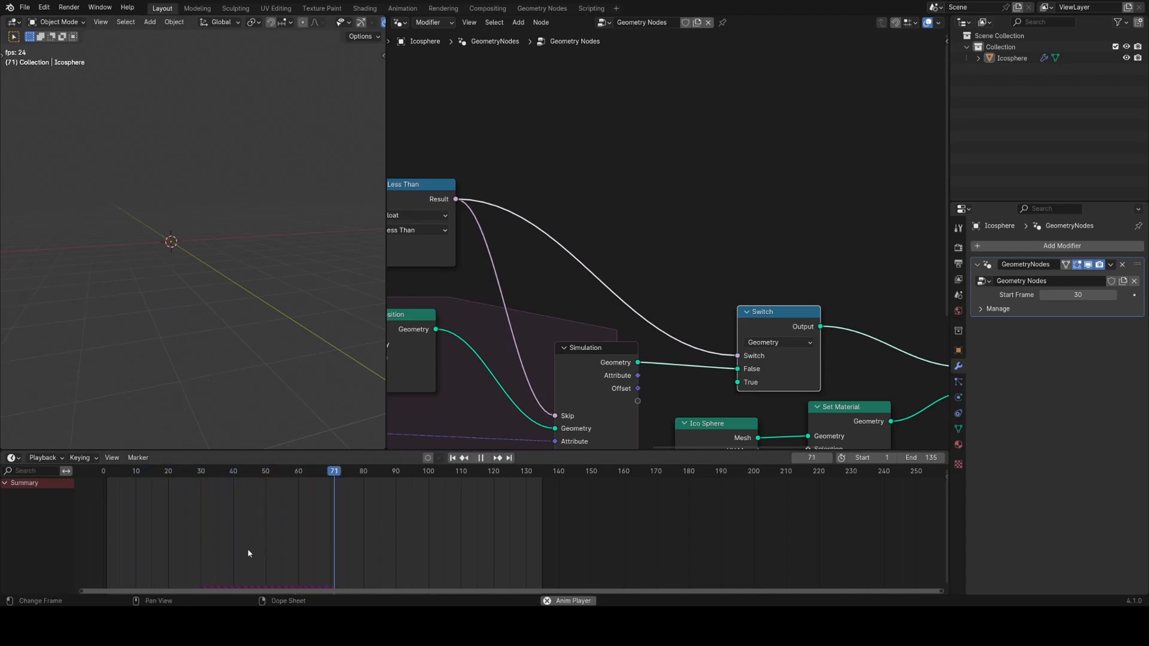
pyautogui.scroll(-3, 822, 329)
pyautogui.press('space')
# - Insert a Bake node between Instance on Points and the Group Output
pyautogui.moveTo(822, 329); pyautogui.dragTo(594, 285, button='middle')
pyautogui.scroll(4, 648, 279)
pyautogui.moveTo(762, 260); pyautogui.dragTo(838, 239)
pyautogui.hotkey('shift', 'a')
pyautogui.click(732, 235)
pyautogui.write('bake')
pyautogui.press('Return')
pyautogui.click(698, 220)
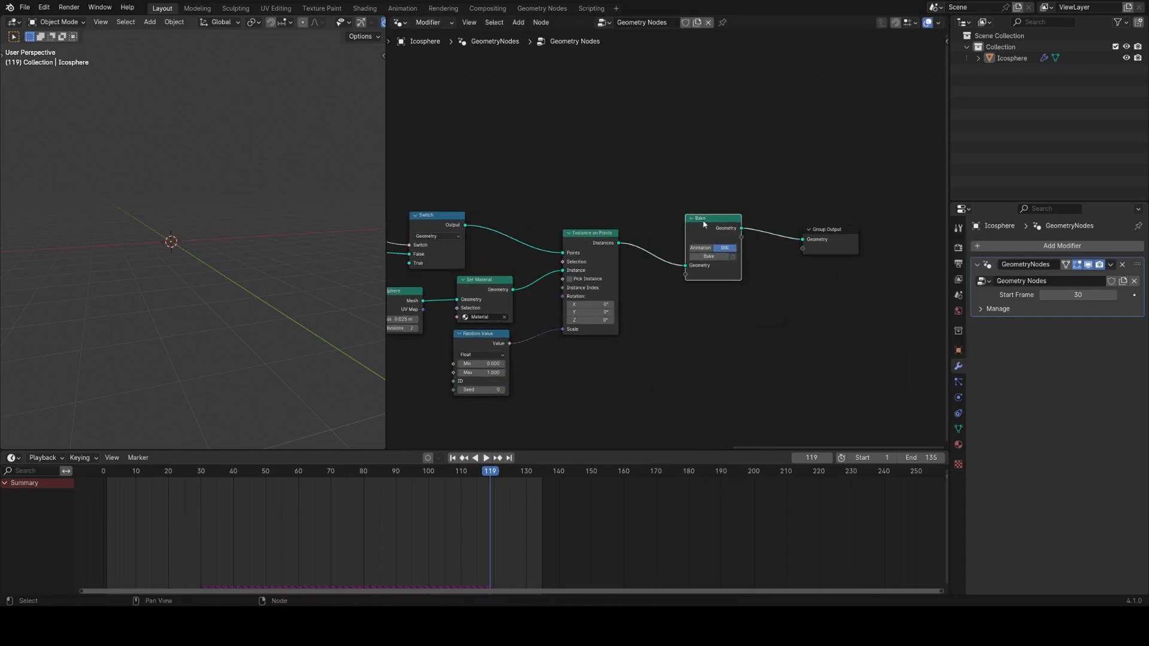
# - Bake frames 1 to 135 in the Bake node's Animation mode and play back the baked result
pyautogui.click(709, 255)
pyautogui.press('space')
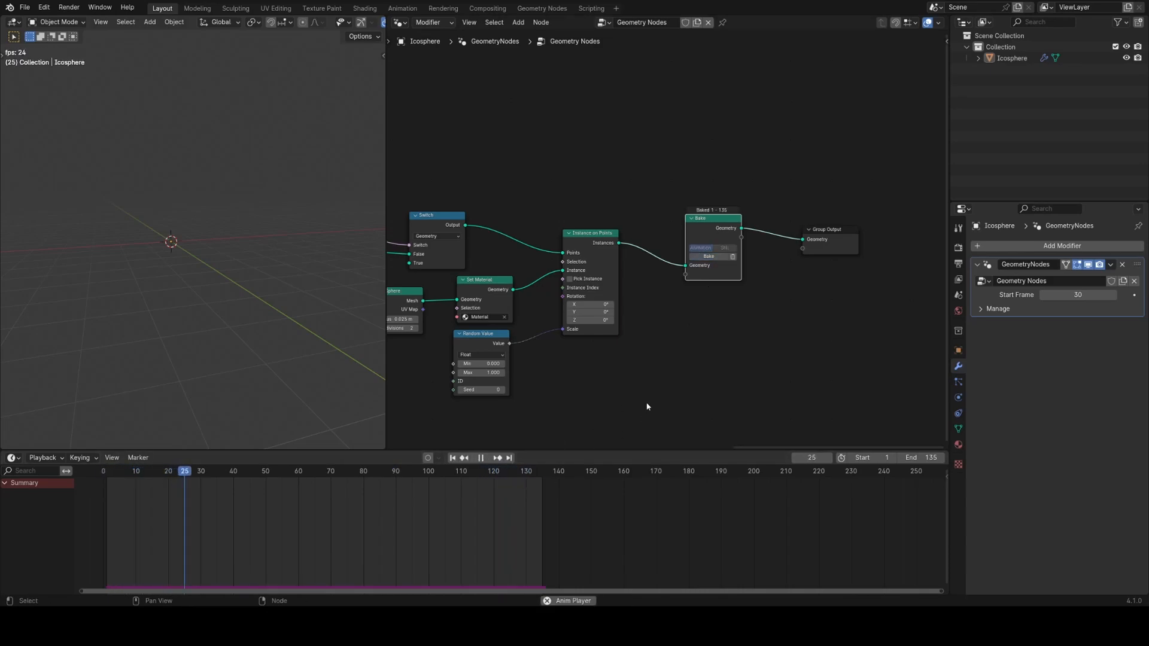
pyautogui.press('space')
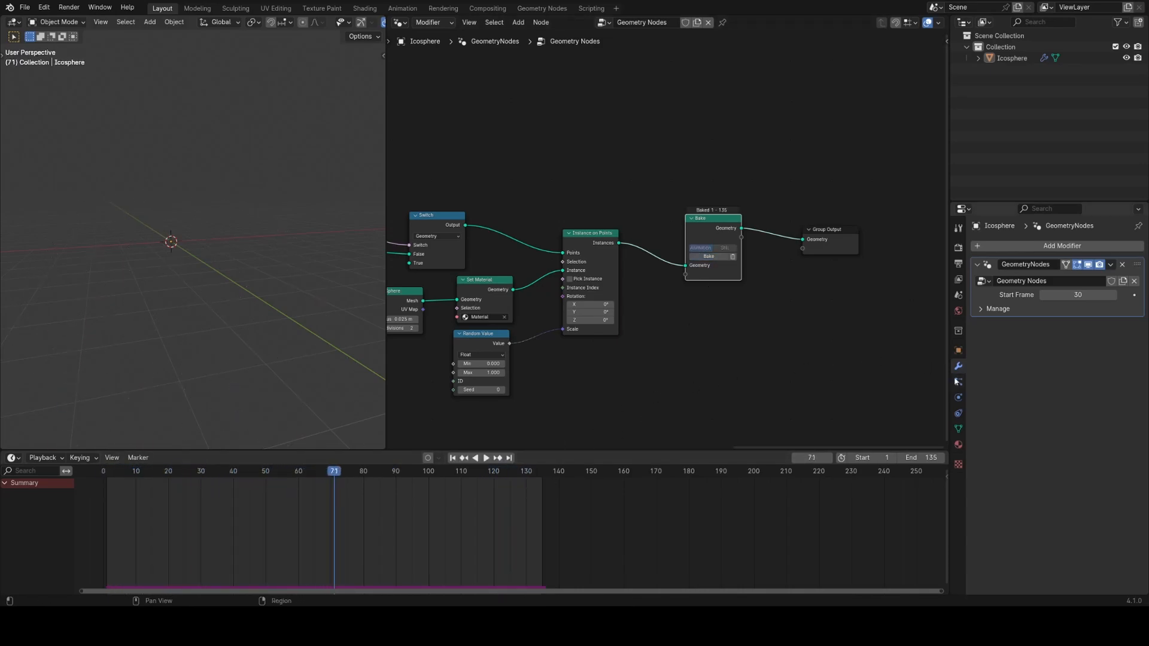
pyautogui.click(958, 399)
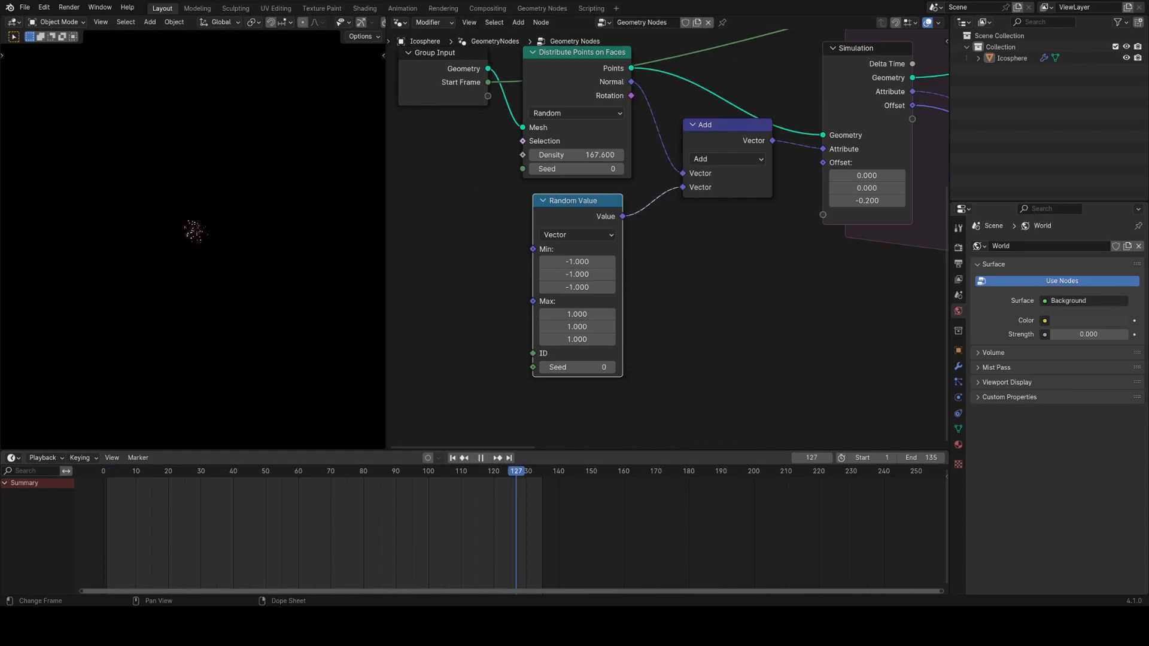
# - Play back the glowing explosion that uses randomized normals, stopping at the end of the frame range
pyautogui.press('space')
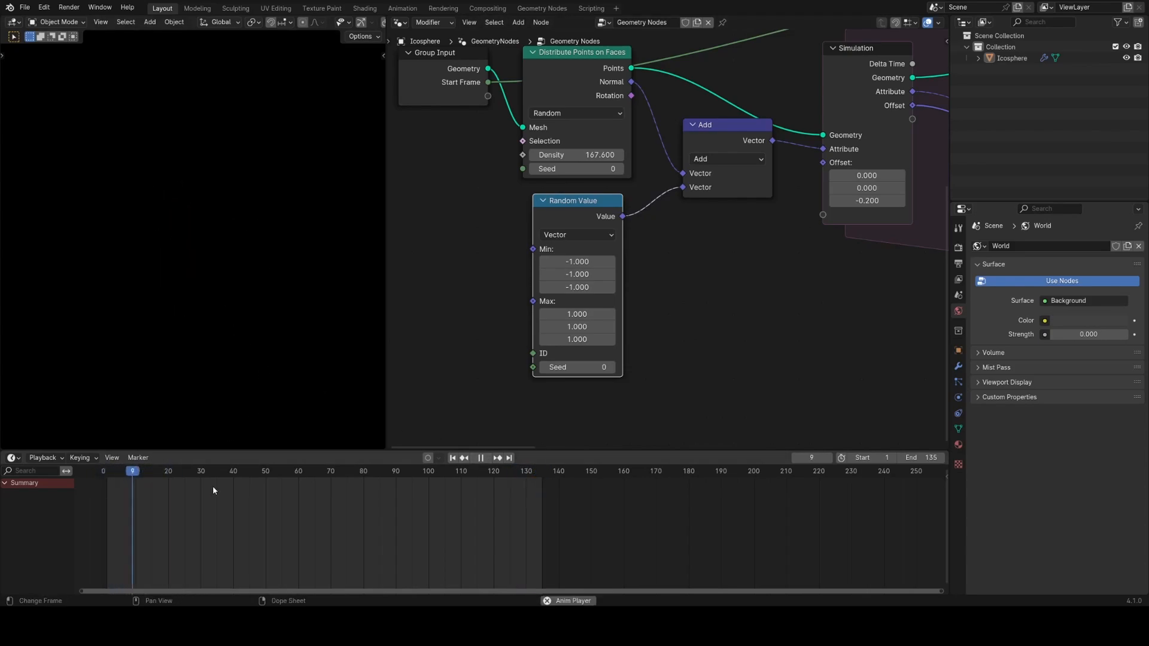
pyautogui.click(519, 475)
pyautogui.click(506, 472)
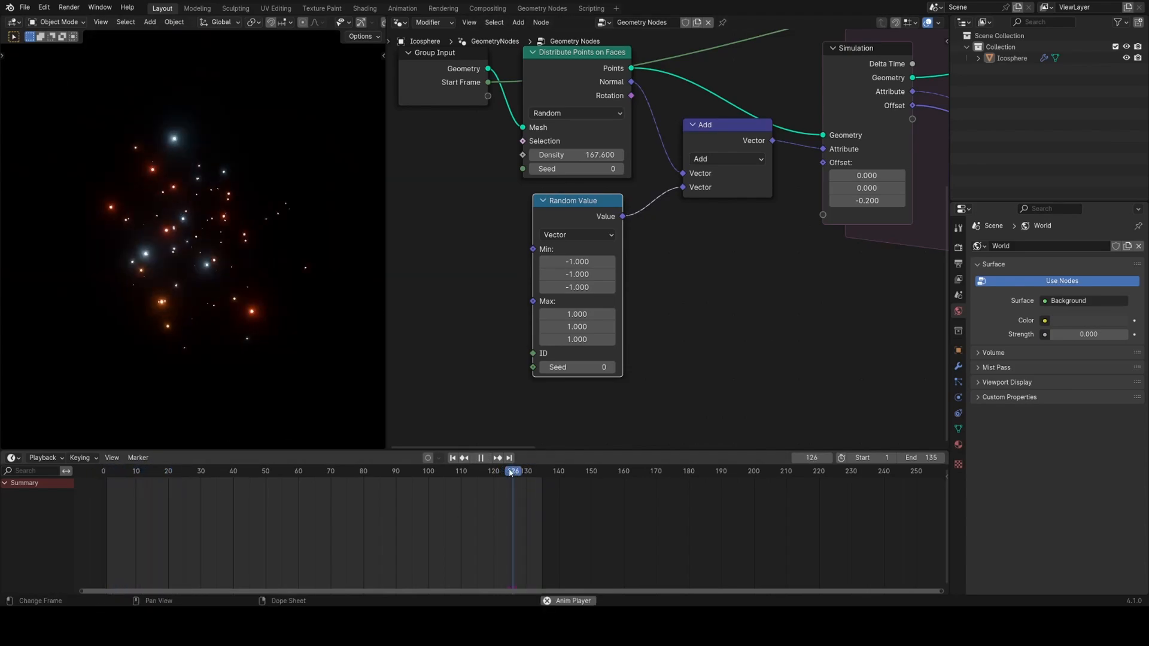
pyautogui.press('space')
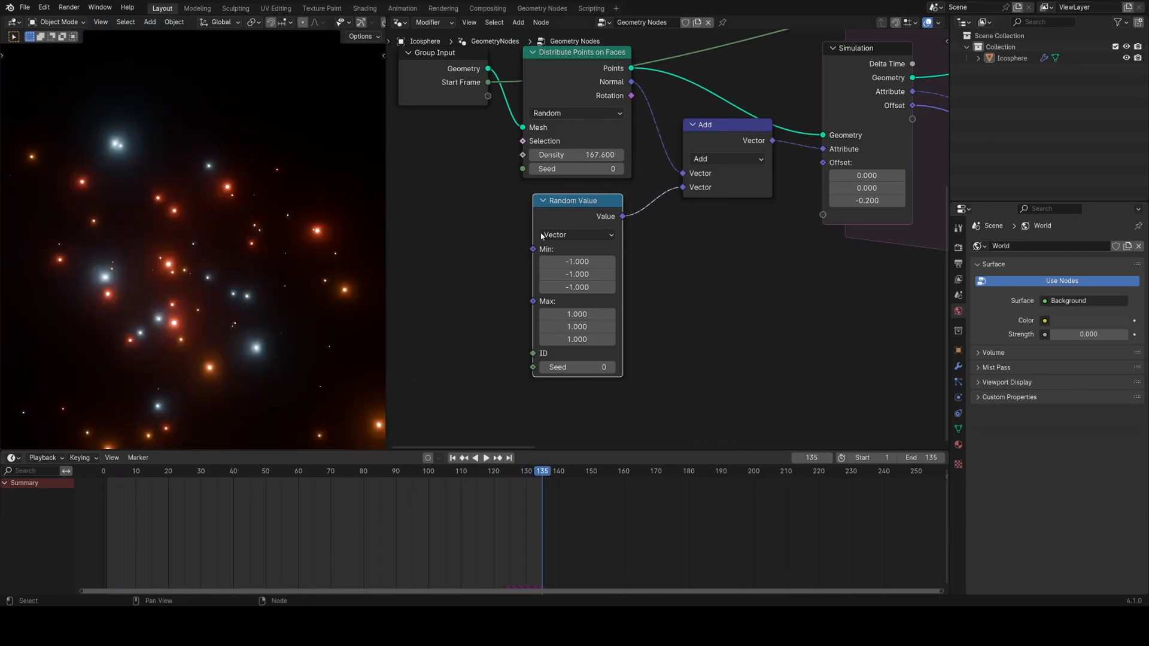
# - Move the Random Value node clear of the others and set all three of its Min values to 0
pyautogui.scroll(1, 526, 239)
pyautogui.moveTo(575, 232); pyautogui.dragTo(506, 267)
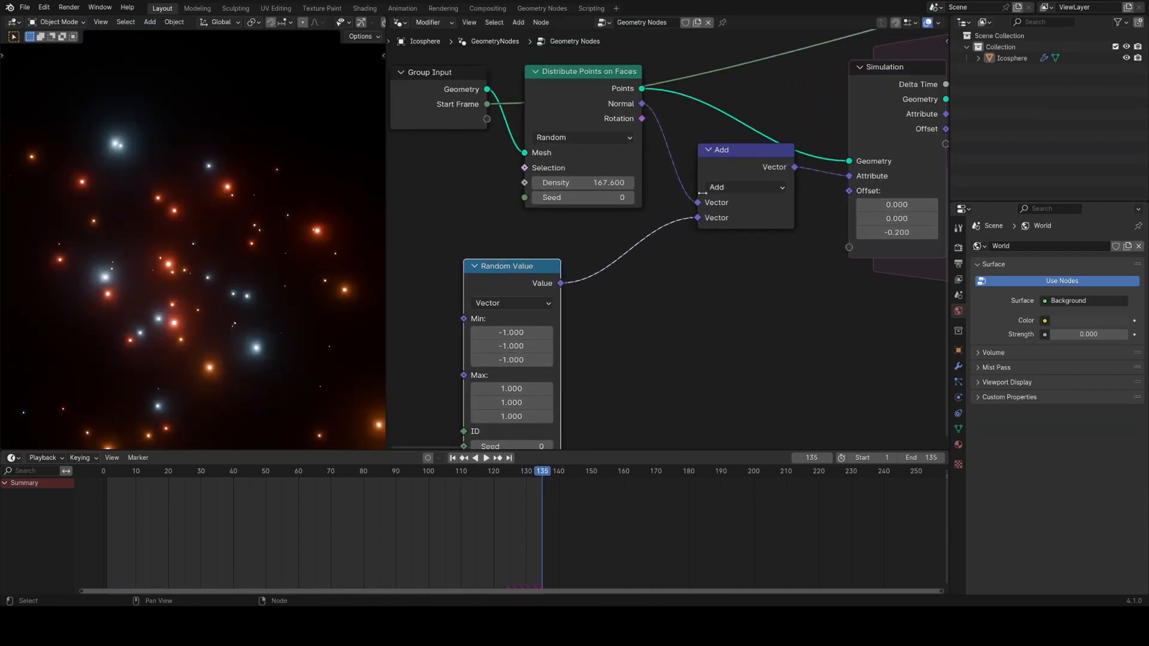
pyautogui.moveTo(688, 184); pyautogui.dragTo(729, 103, button='middle')
pyautogui.scroll(1, 613, 194)
pyautogui.moveTo(539, 252)
pyautogui.mouseDown()
pyautogui.moveTo(527, 300)
pyautogui.moveTo(541, 258)
pyautogui.mouseUp()
pyautogui.write('0')
pyautogui.press('Return')
# - Play back the explosion with the viewport overlays shown and inspect the particle spread from different angles
pyautogui.press('space')
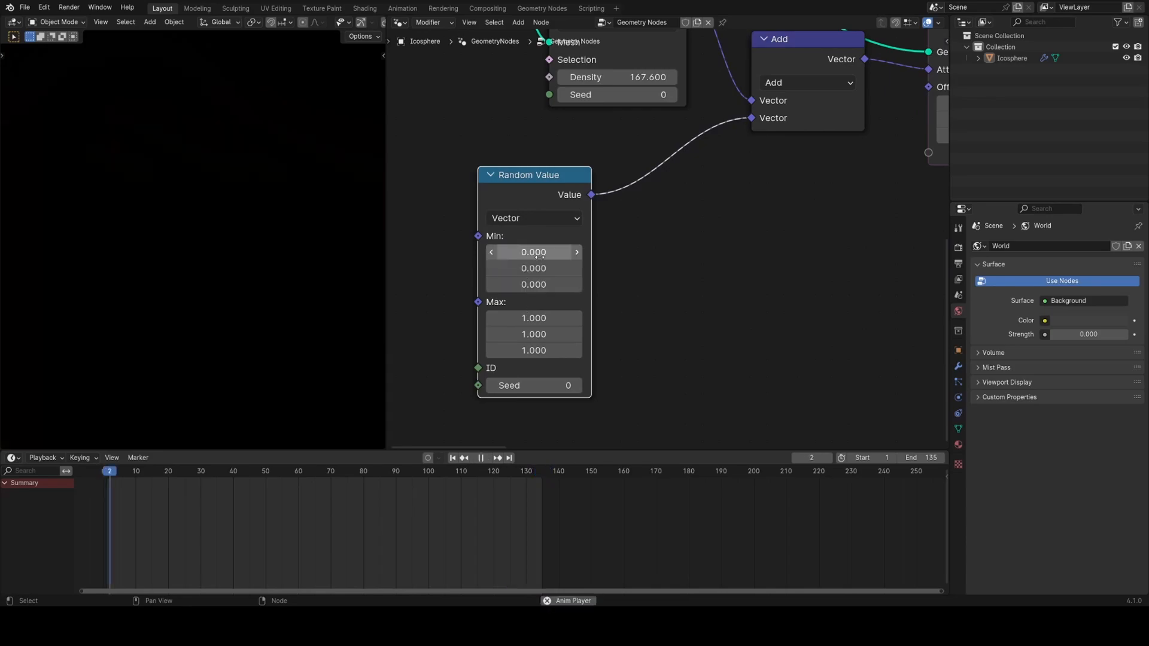
pyautogui.press('z')
pyautogui.click(351, 277)
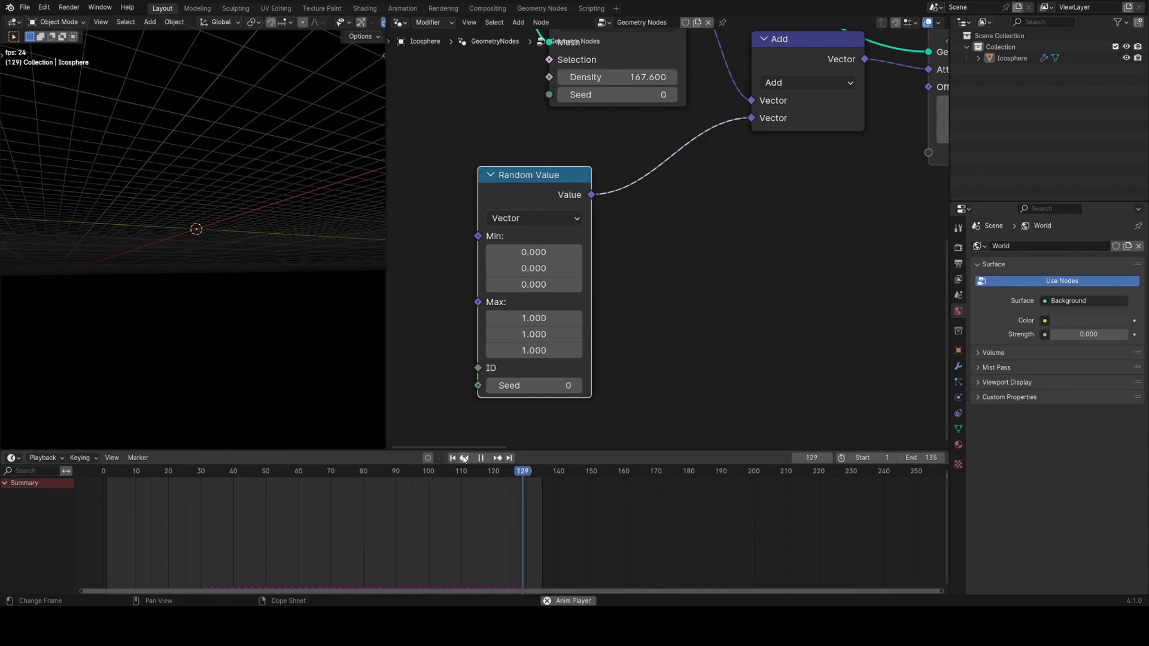
pyautogui.moveTo(227, 281); pyautogui.dragTo(298, 345, button='middle')
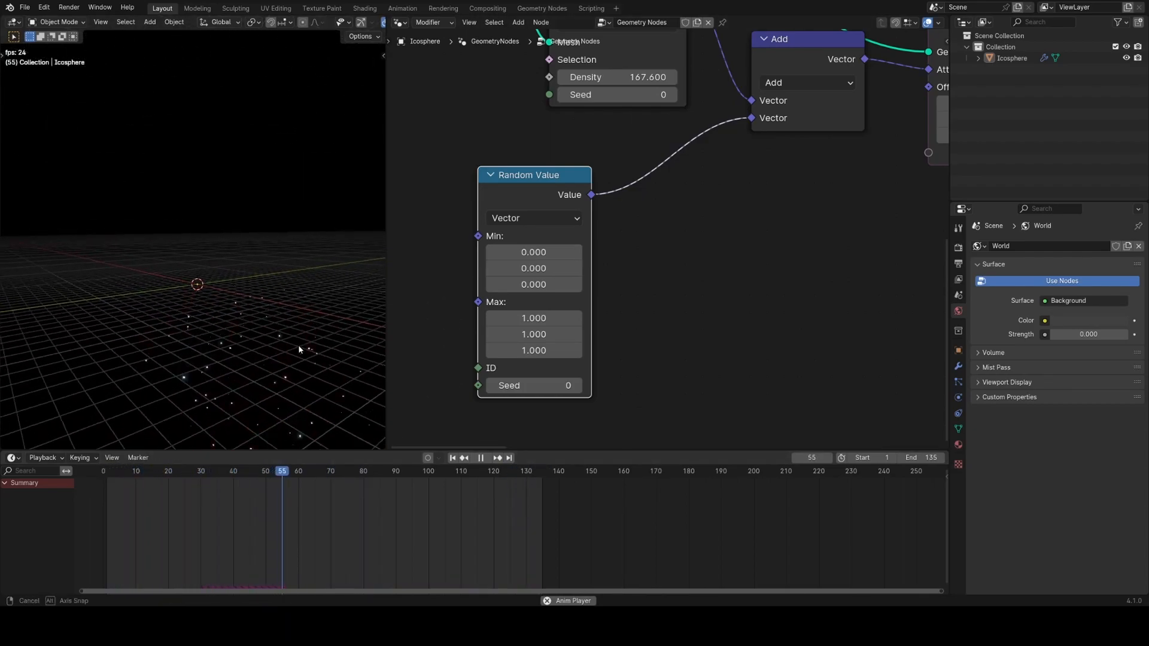
pyautogui.moveTo(270, 271); pyautogui.dragTo(361, 329, button='middle')
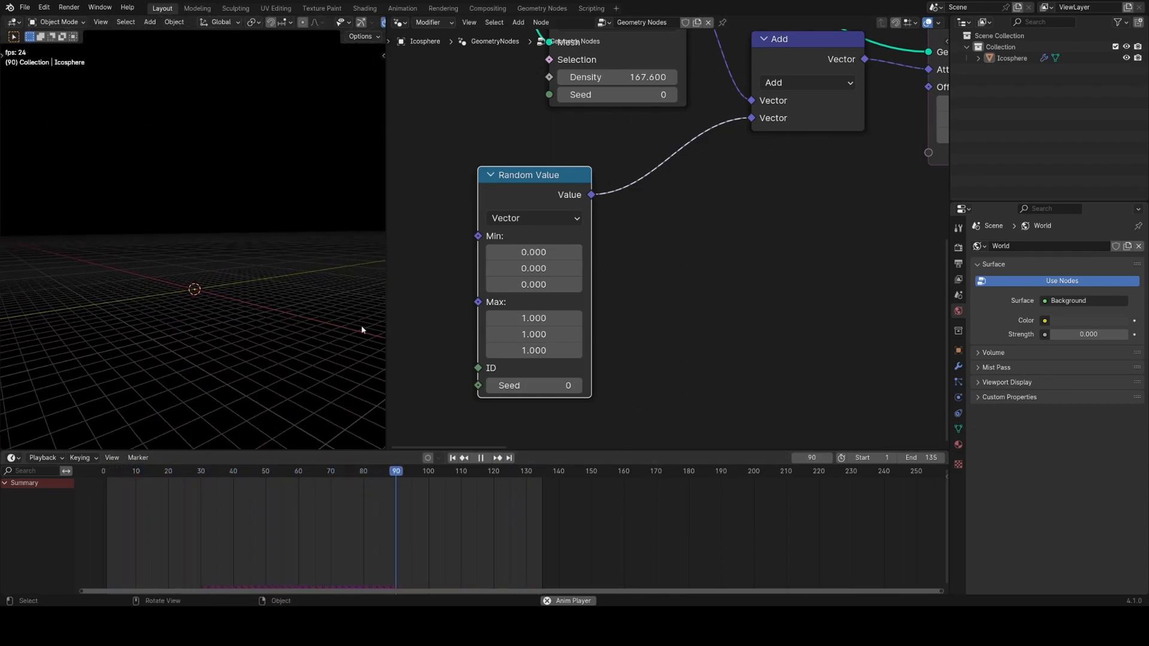
pyautogui.click(531, 471)
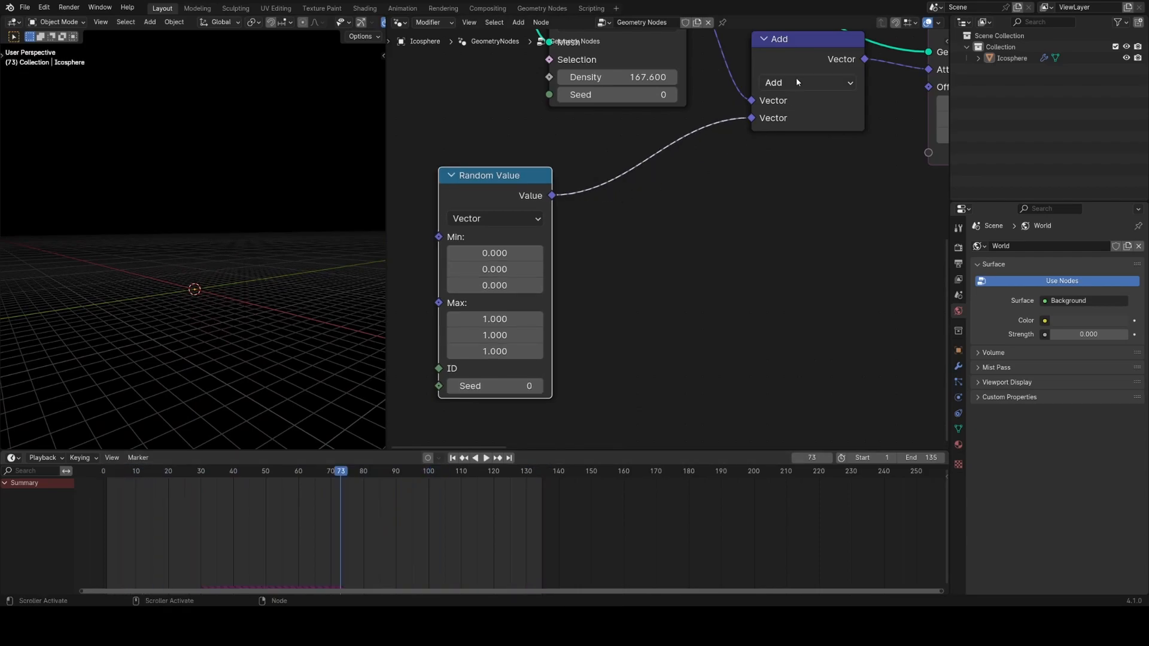
# - Insert a duplicated Vector Math node between Random Value and Add, and set its operation to Scale
pyautogui.click(796, 78)
pyautogui.hotkey('shift', 'd')
pyautogui.click(665, 187)
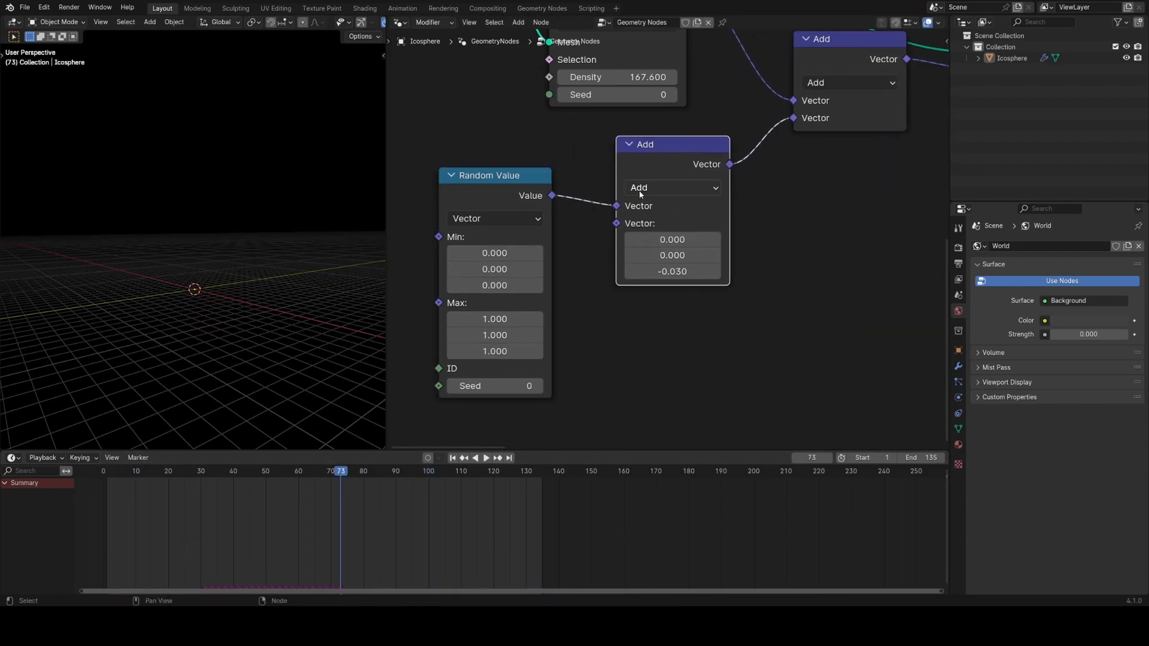
pyautogui.click(665, 187)
pyautogui.click(663, 459)
# - Set the new Scale node's factor to 0.2 and replay the simulation
pyautogui.click(673, 223)
pyautogui.write('0.9')
pyautogui.press('Return')
pyautogui.click(652, 225)
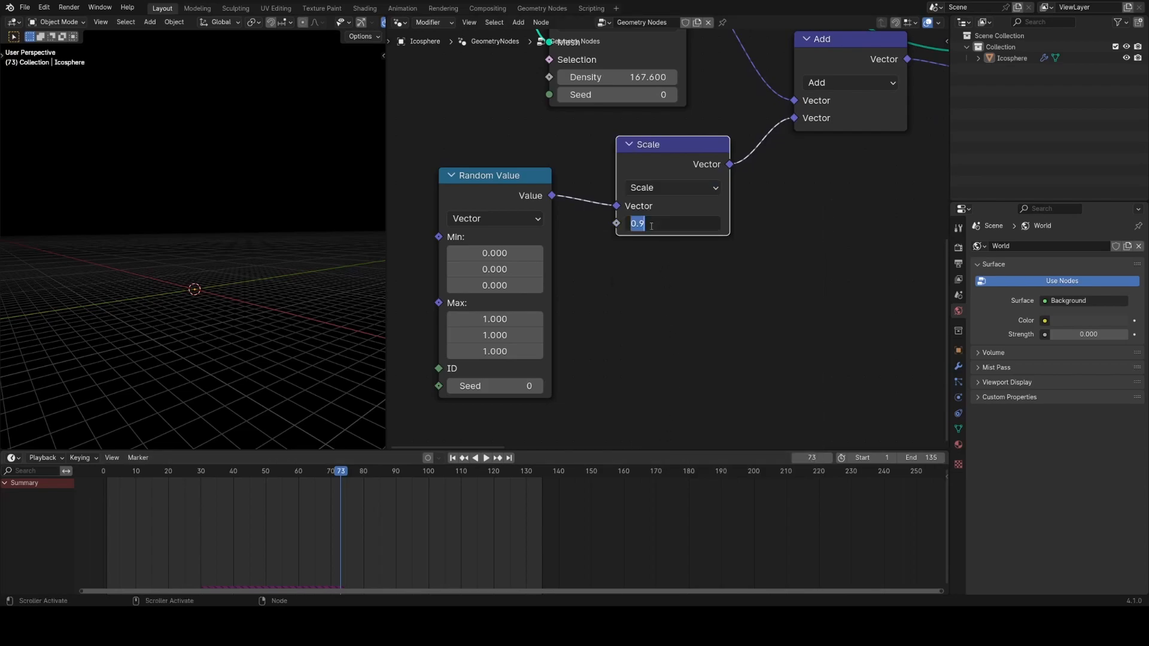
pyautogui.write('0.2')
pyautogui.press('Return')
pyautogui.press('space')
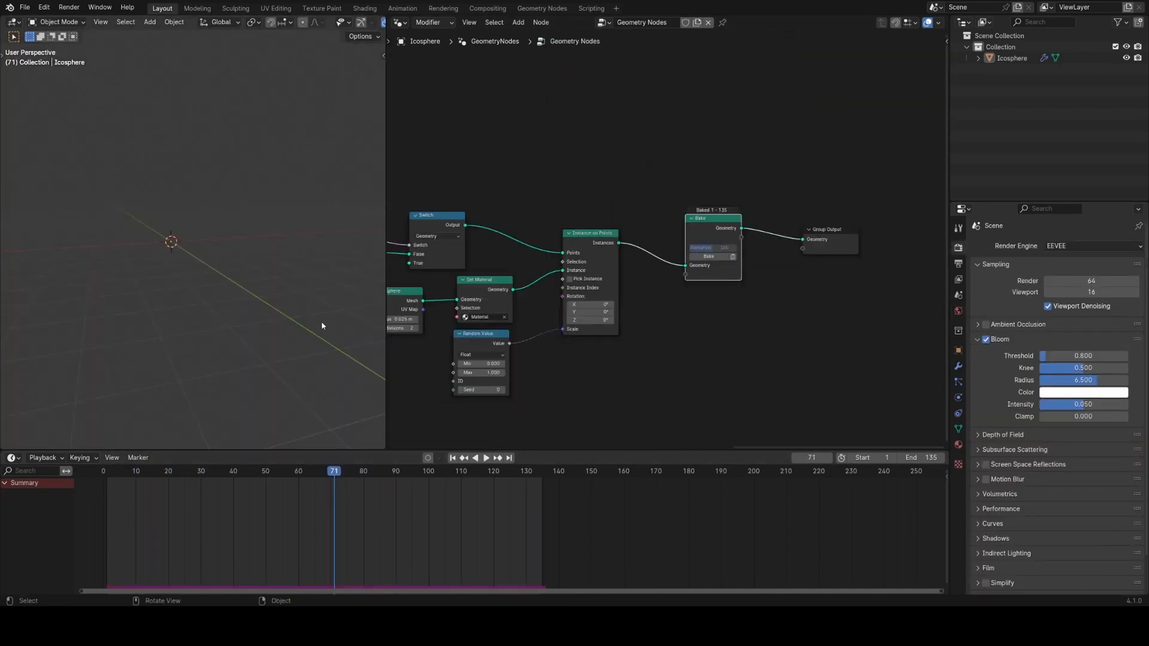
# - Play the baked explosion from its first frames, pause at frame 41 and view the particles from another angle
pyautogui.click(121, 474)
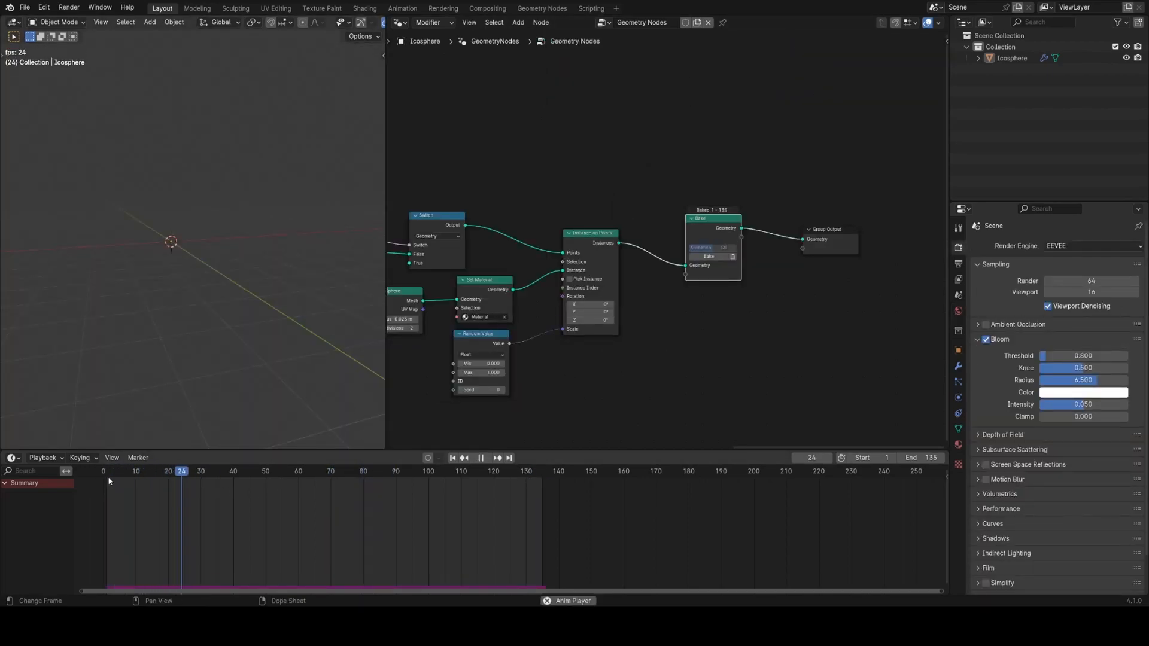
pyautogui.press('space')
pyautogui.moveTo(251, 281); pyautogui.dragTo(263, 311, button='middle')
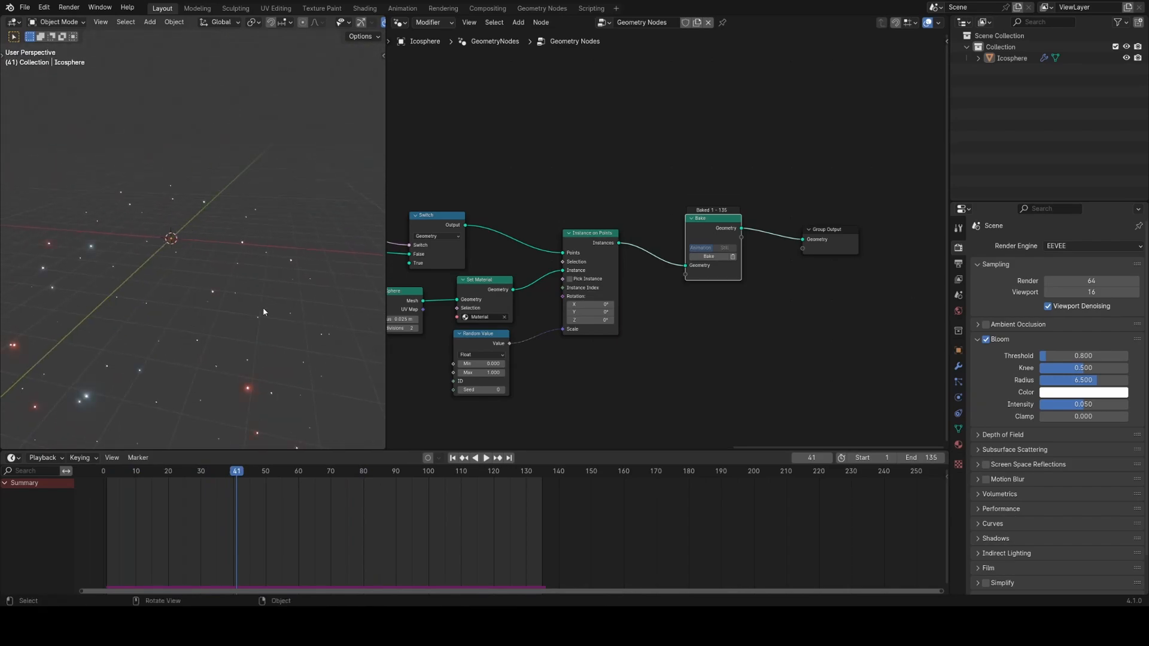